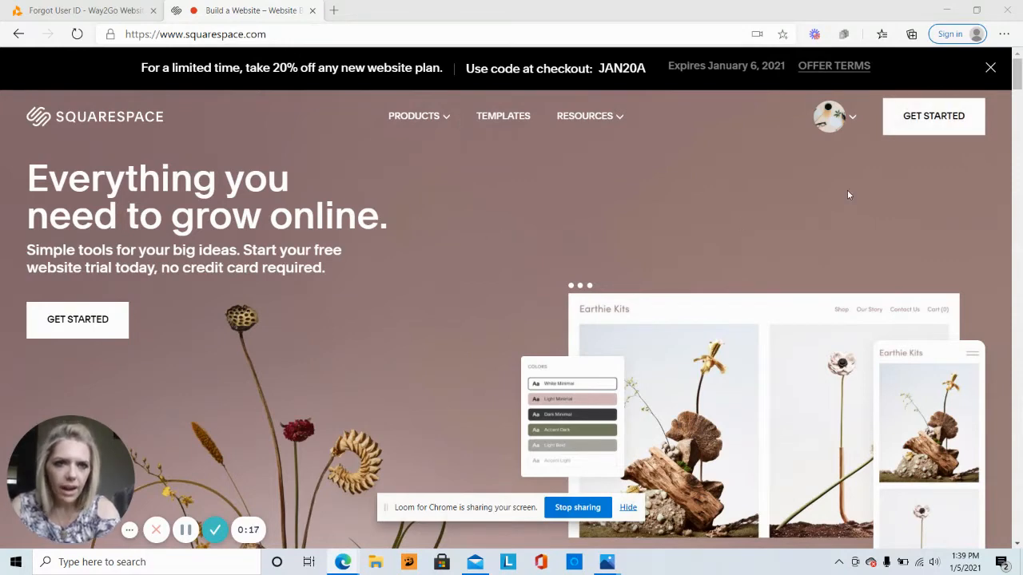
Step: Open the trial coaching website from the account dashboard and look over its home page
left_click(837, 129)
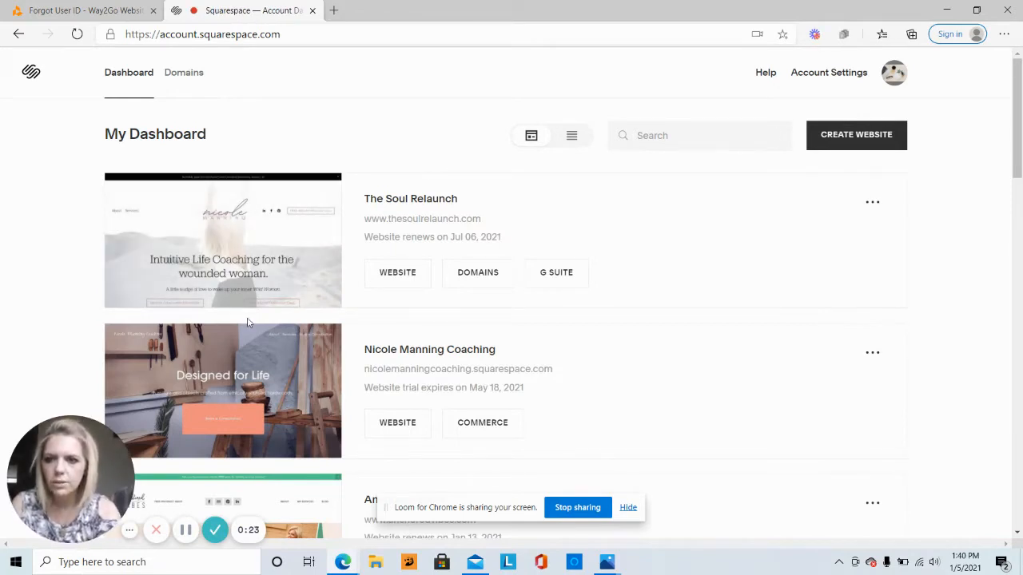
left_click(227, 364)
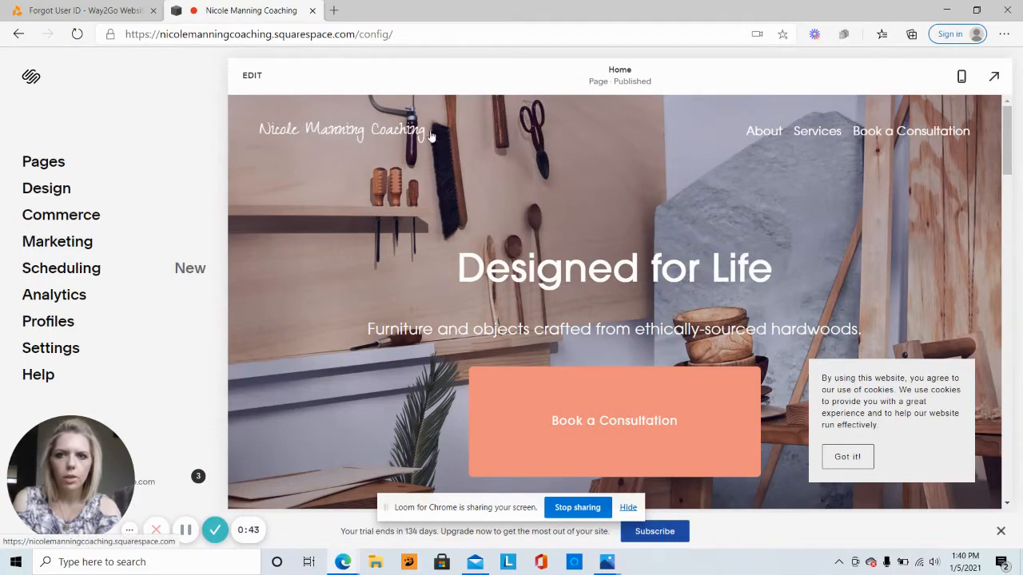
scroll(1009, 256, "down", 5)
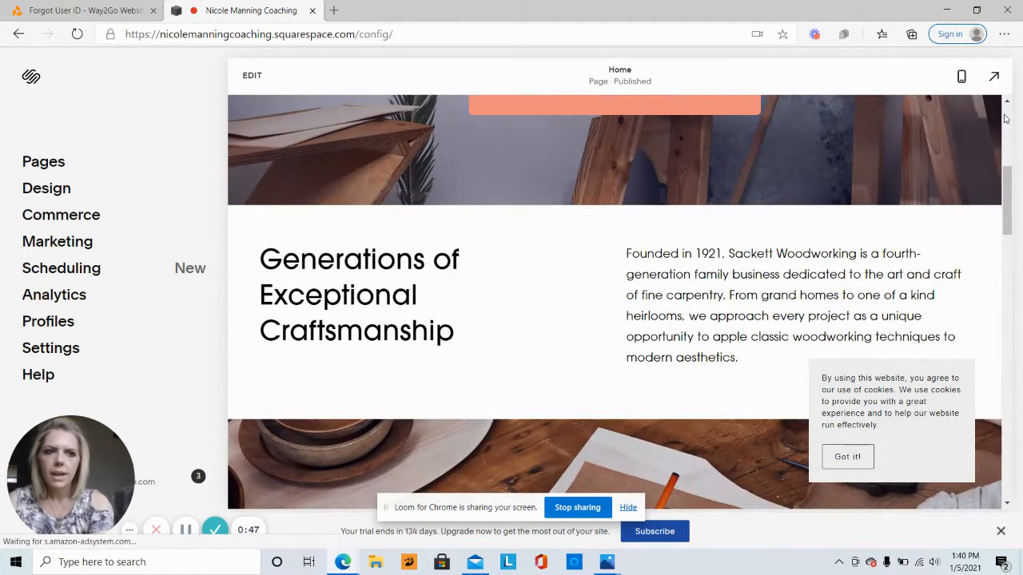
scroll(1008, 120, "up", 5)
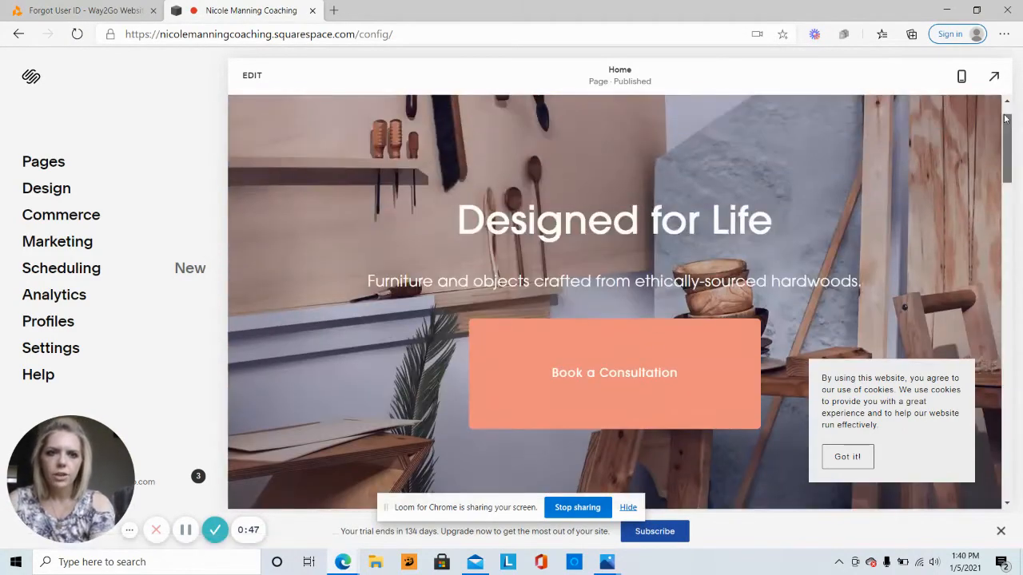
Step: Open the site's font design settings and review the font pack, base size and global text styles
left_click(57, 189)
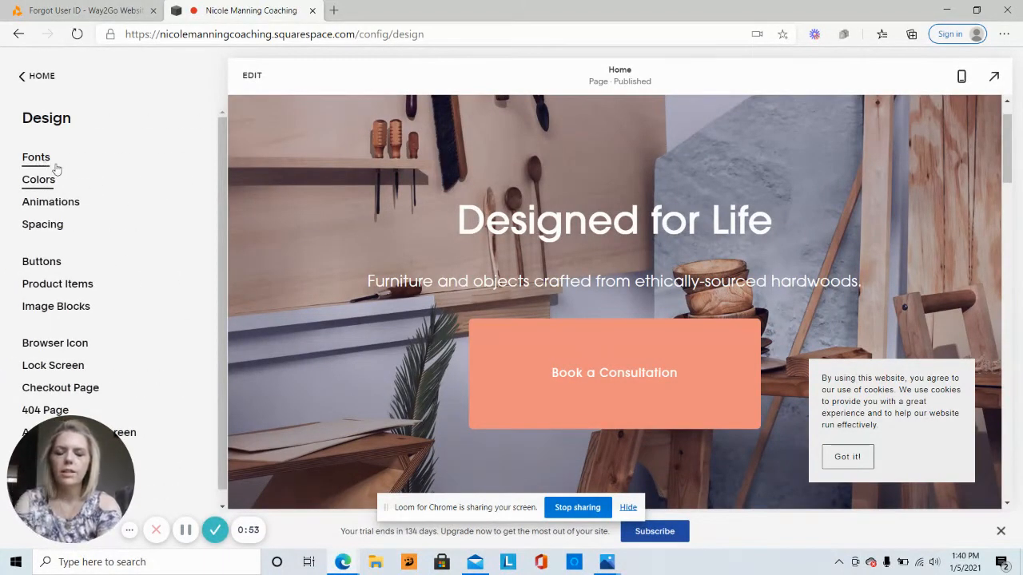
left_click(49, 167)
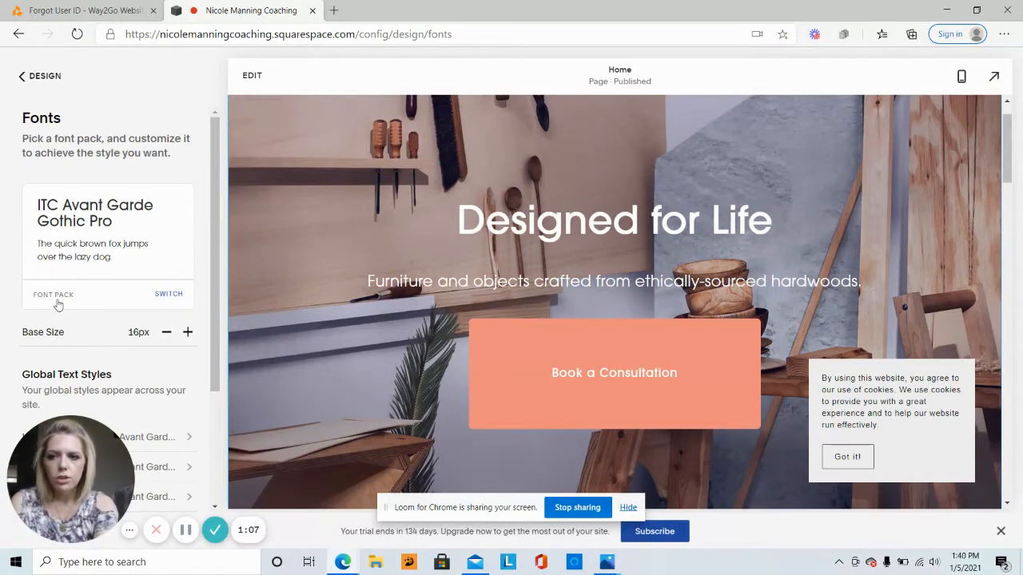
scroll(214, 422, "down", 2)
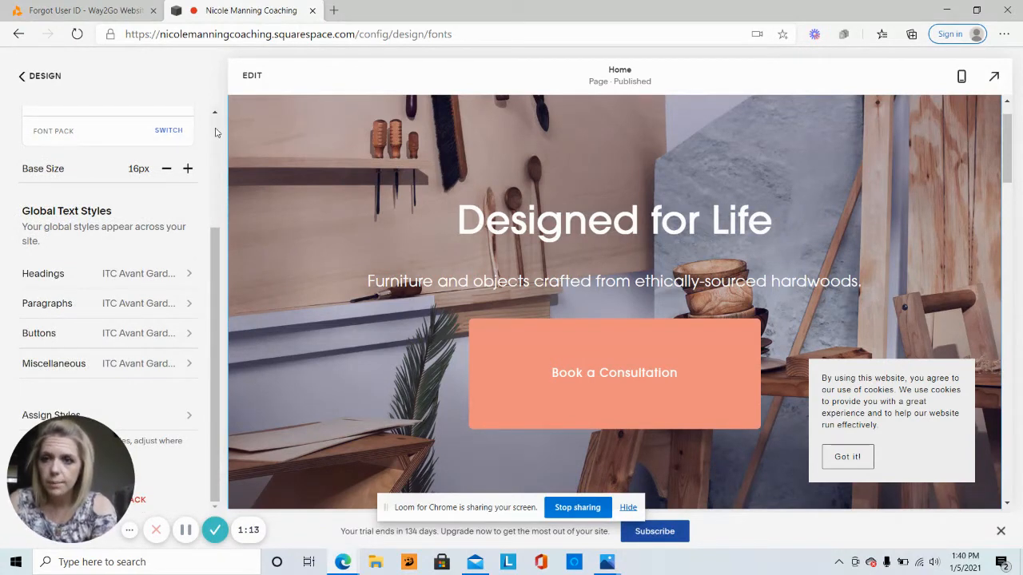
scroll(215, 133, "up", 2)
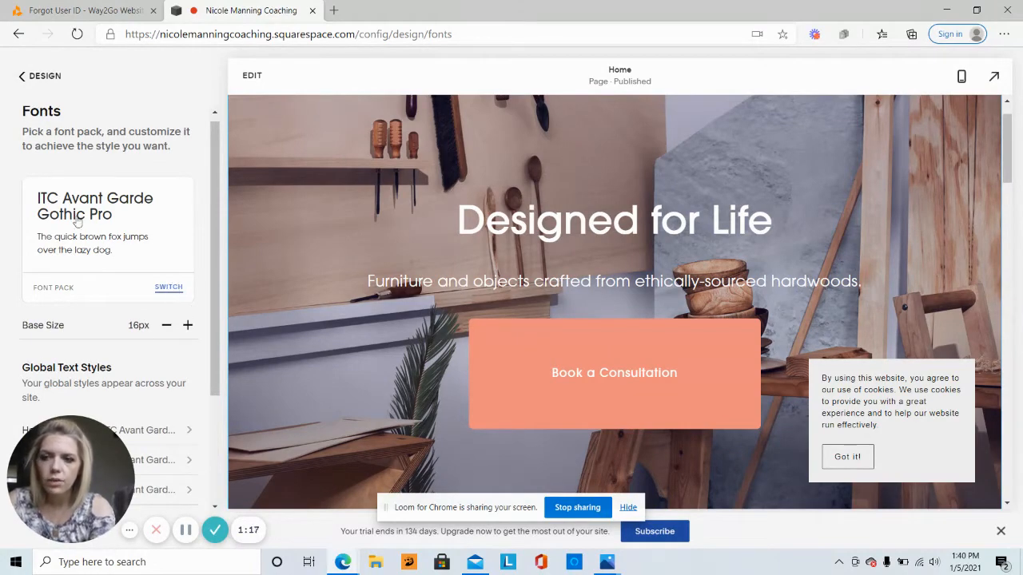
Step: Switch the site's font pack to the sans-serif Alternate Gothic No. 3 D, save it and return to the design settings
left_click(168, 290)
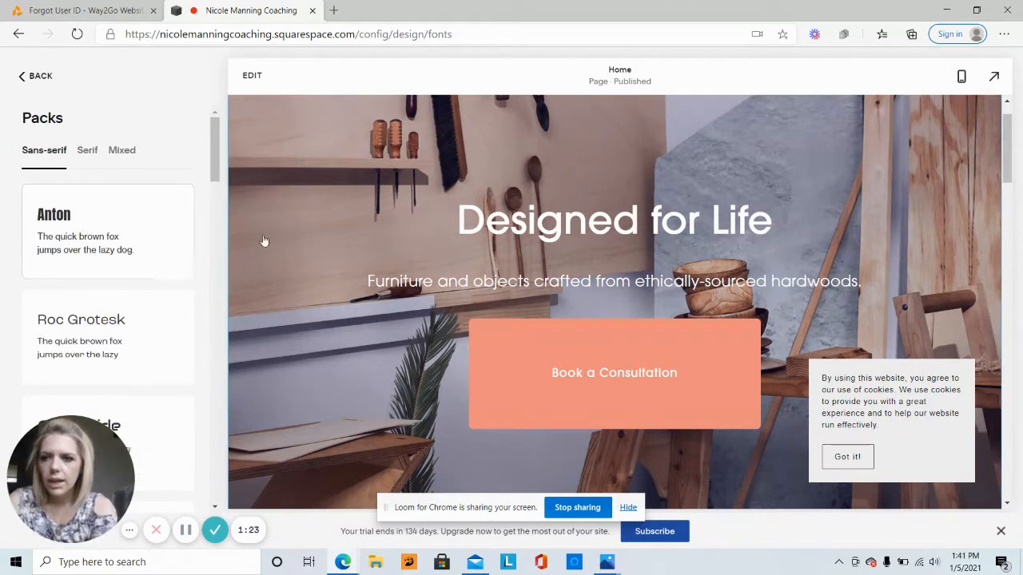
scroll(211, 229, "down", 5)
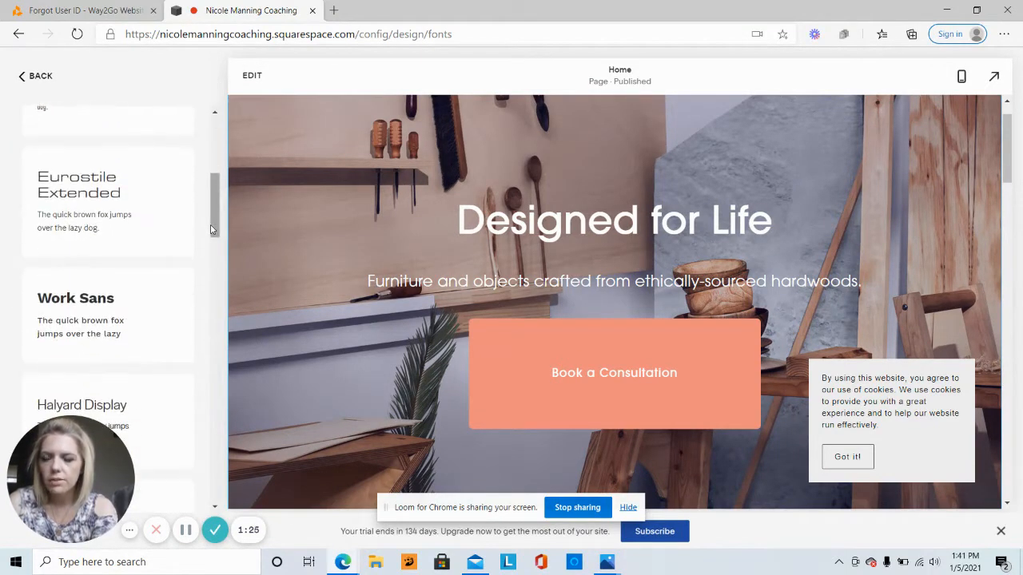
scroll(211, 322, "down", 4)
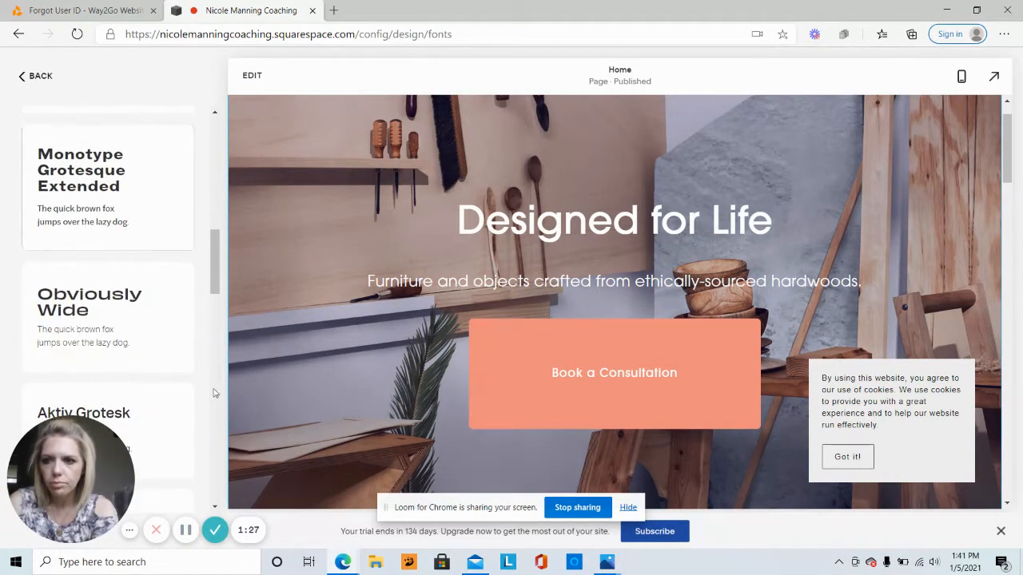
scroll(215, 405, "down", 8)
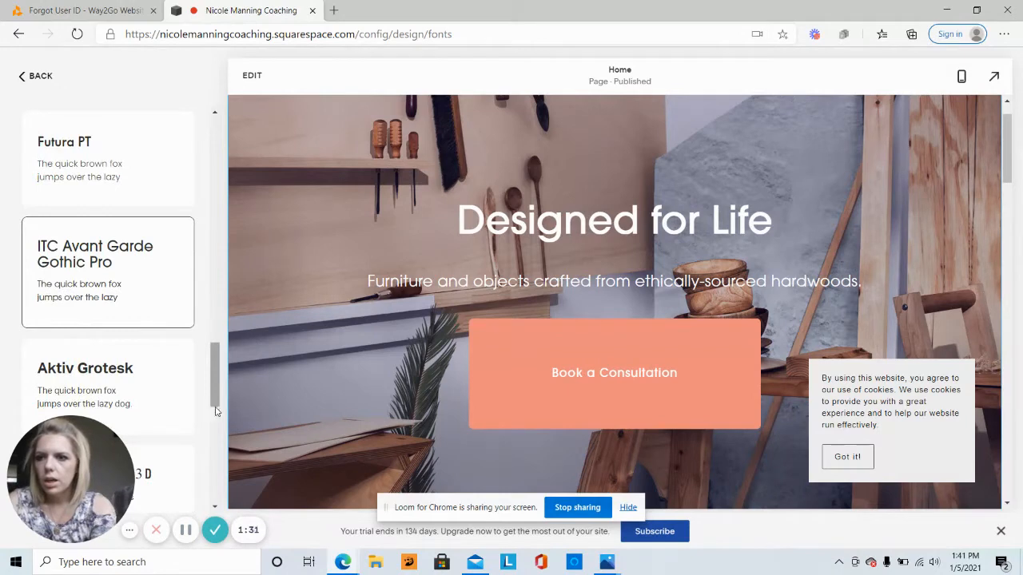
scroll(215, 412, "down", 5)
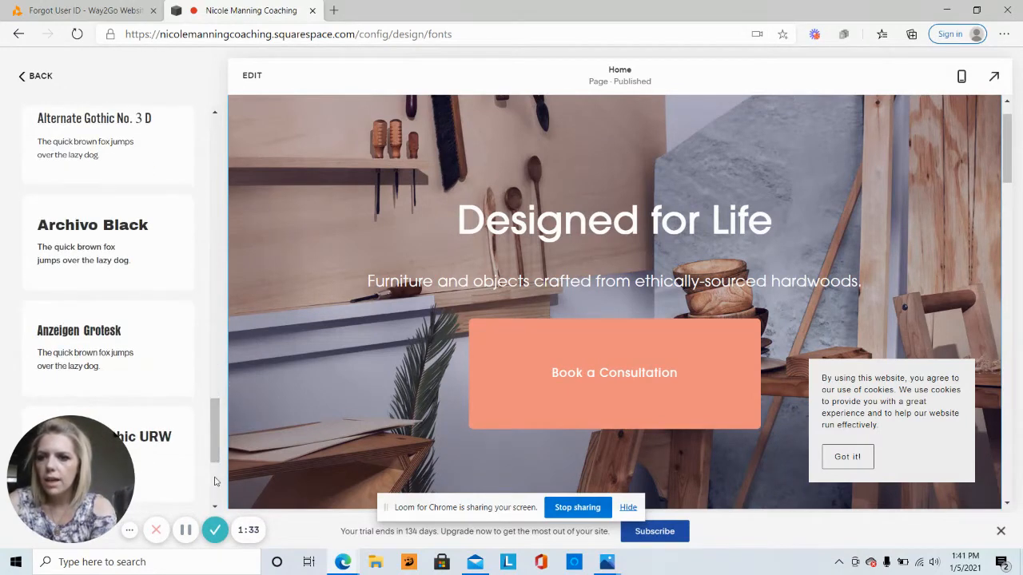
scroll(214, 482, "down", 3)
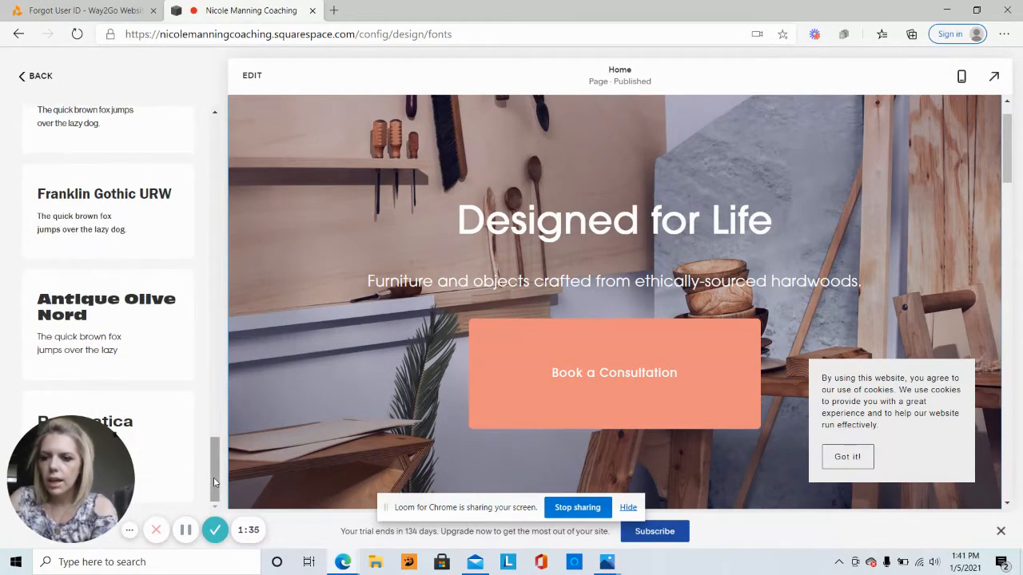
left_click_drag(80, 476, 99, 453)
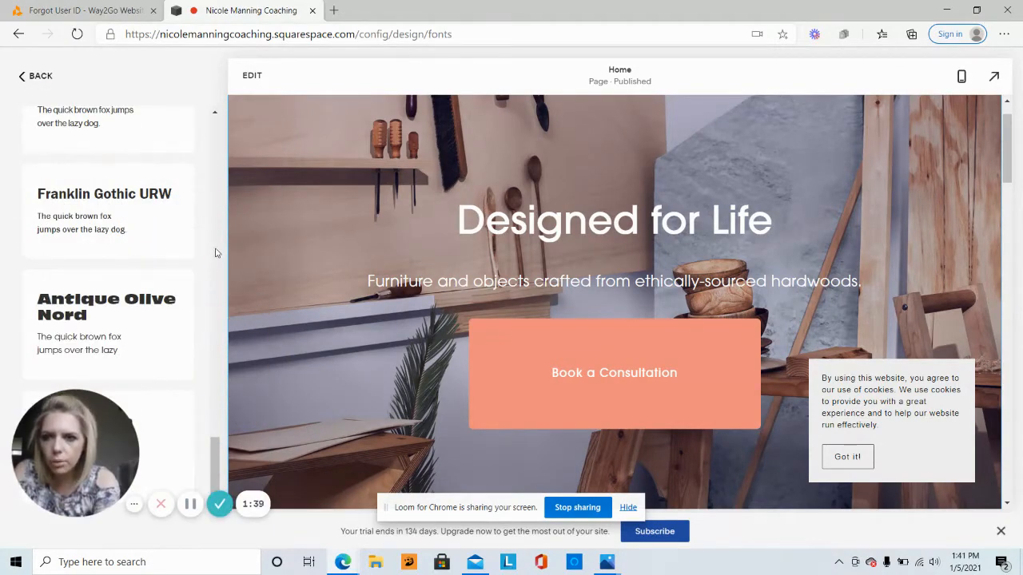
scroll(217, 251, "up", 3)
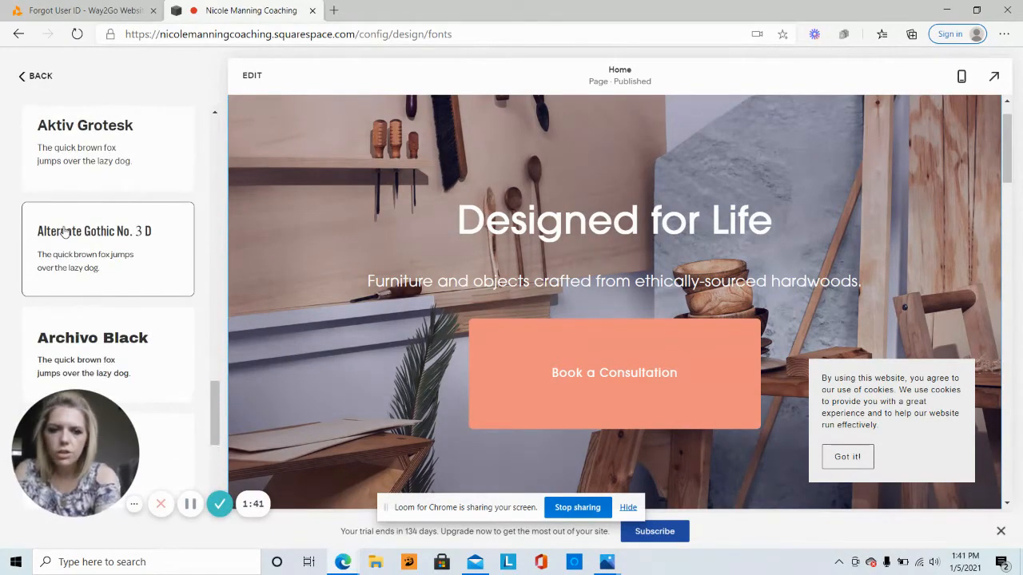
left_click(64, 231)
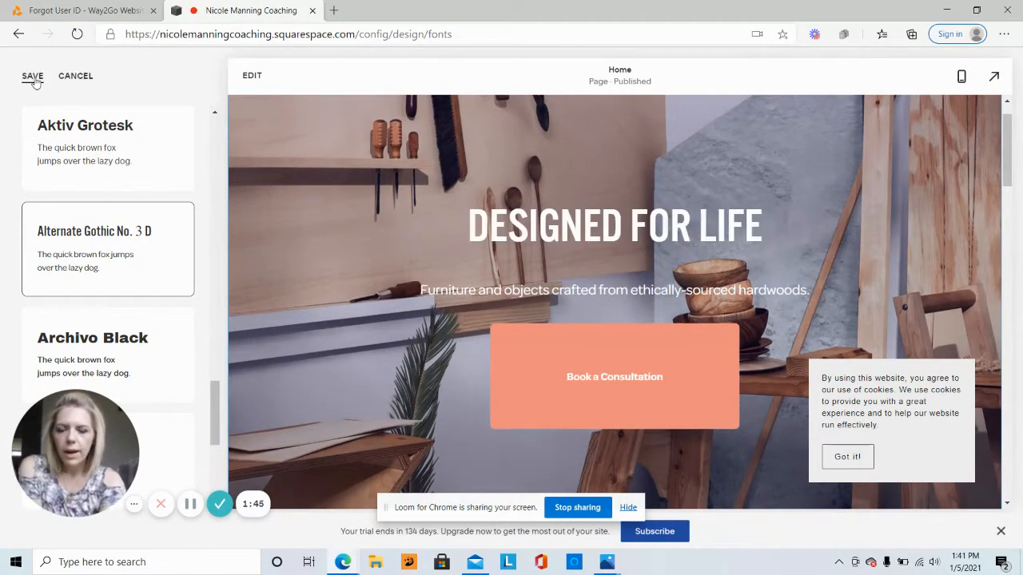
left_click(34, 77)
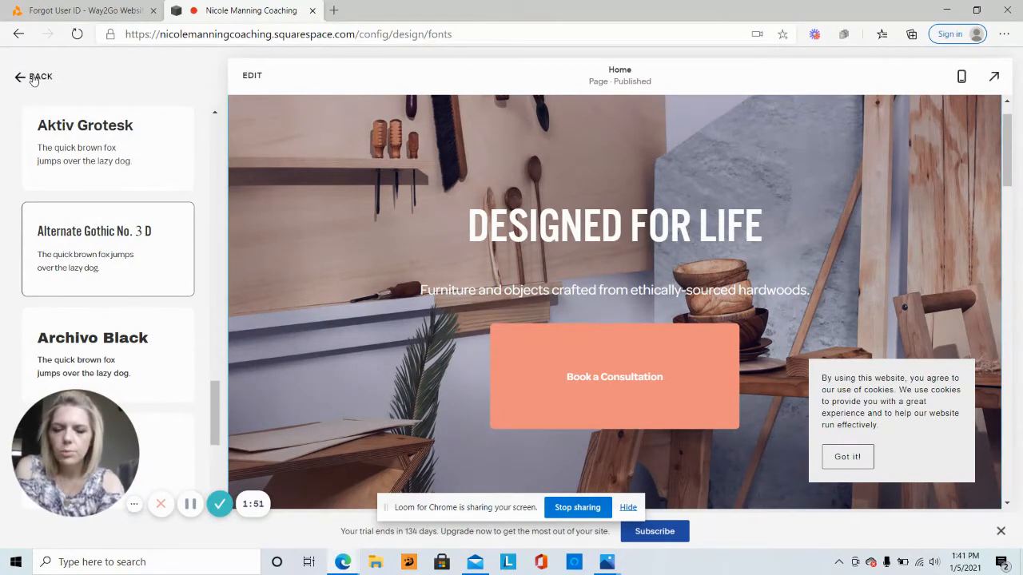
left_click(34, 78)
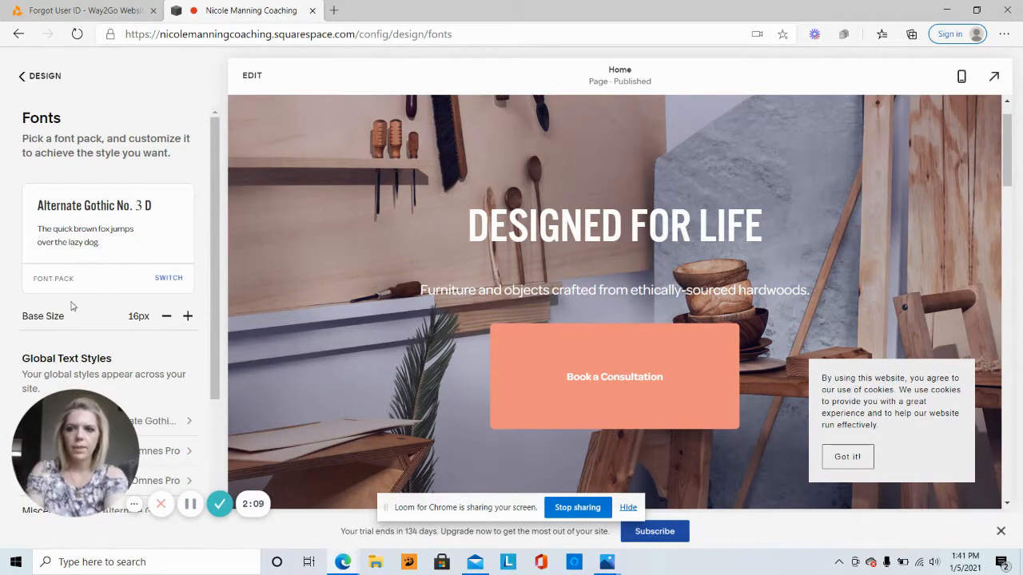
scroll(214, 304, "down", 2)
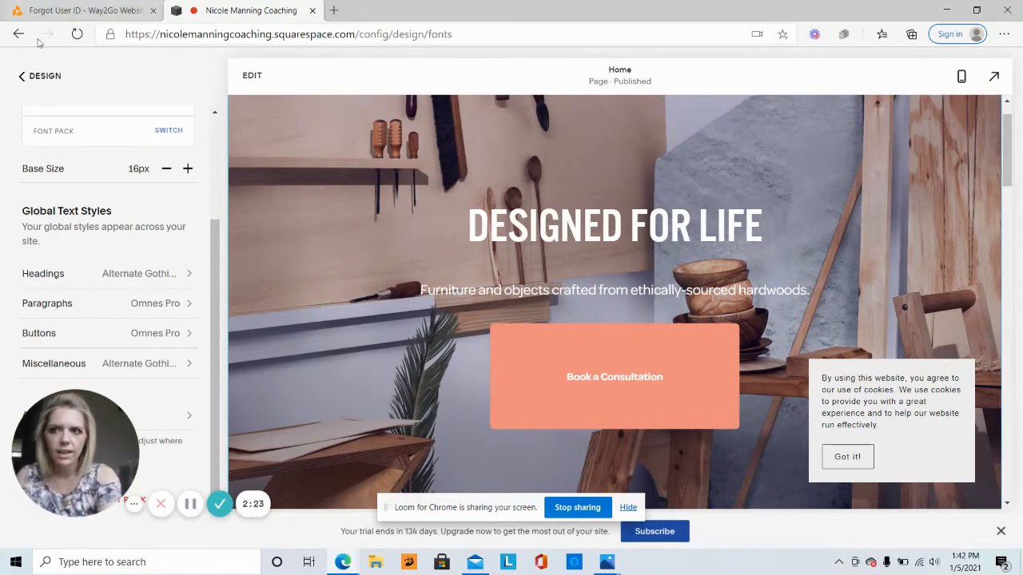
left_click(34, 78)
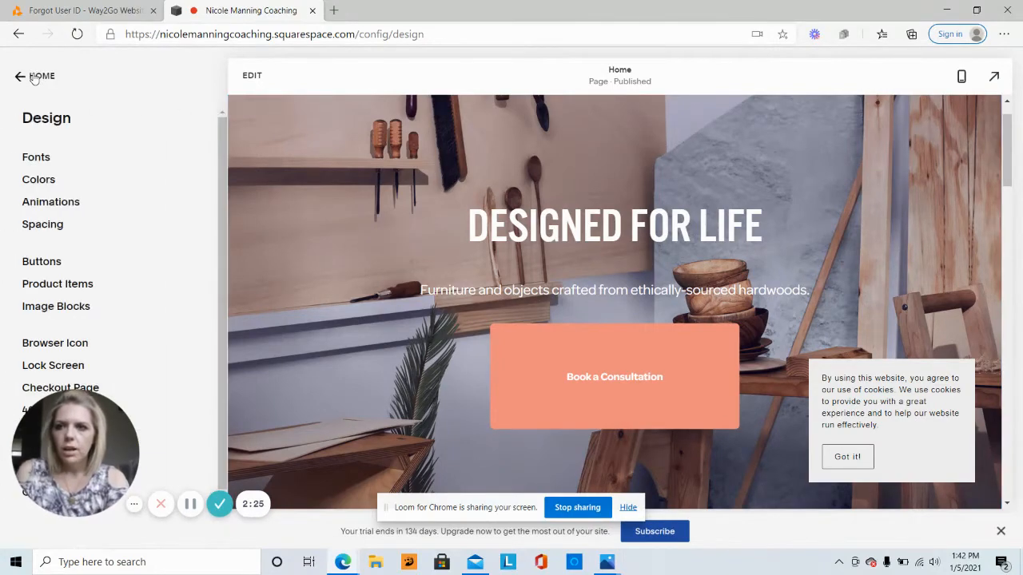
Step: Open the site's color palette for editing and change the palette mode to Custom Colors
left_click(47, 183)
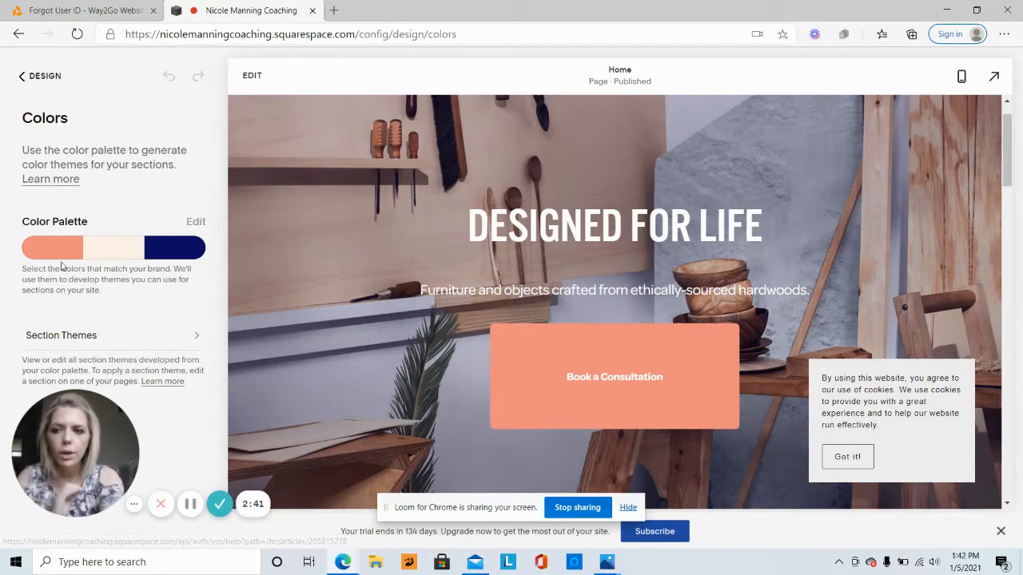
left_click(196, 223)
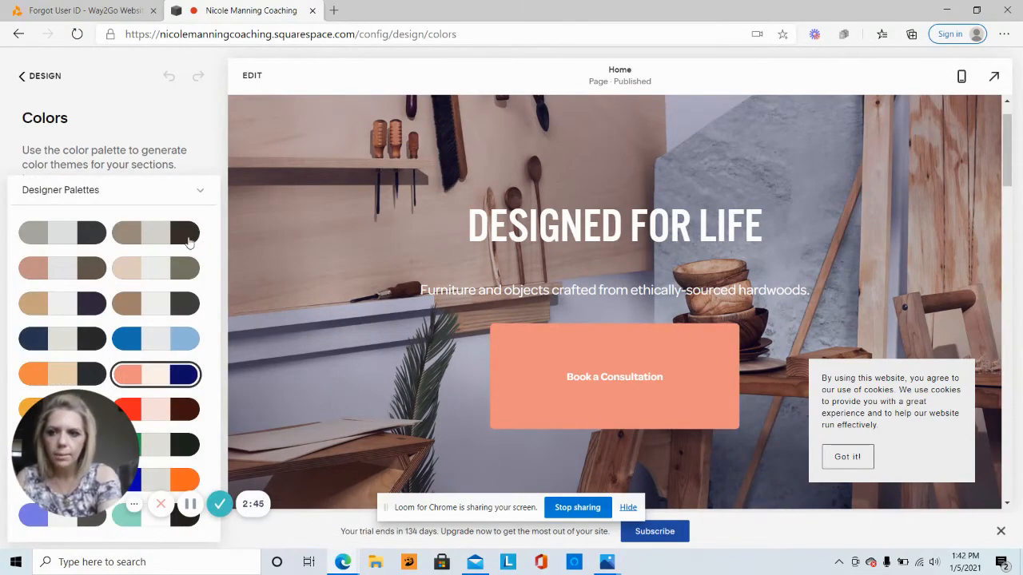
left_click(185, 196)
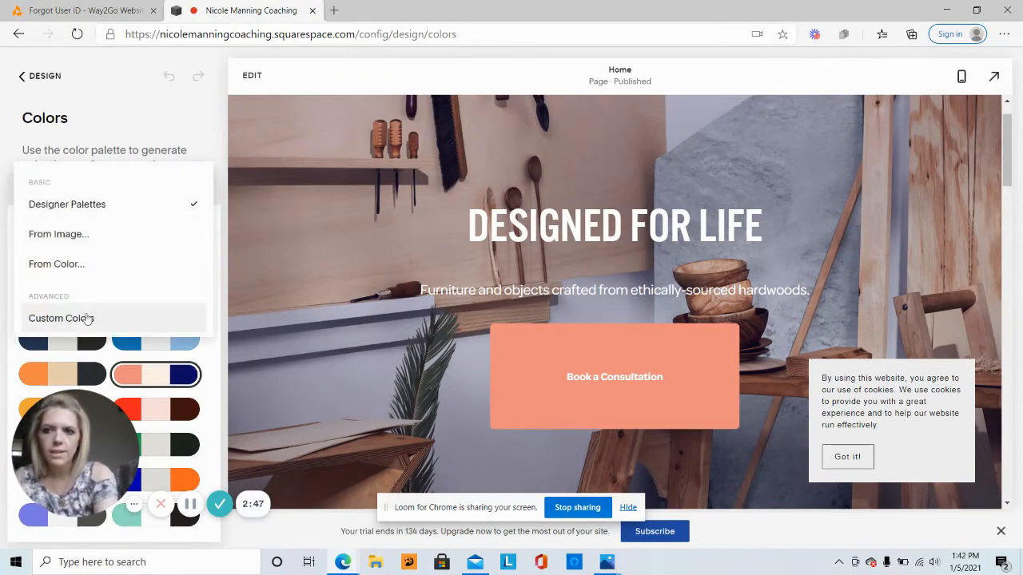
left_click(85, 324)
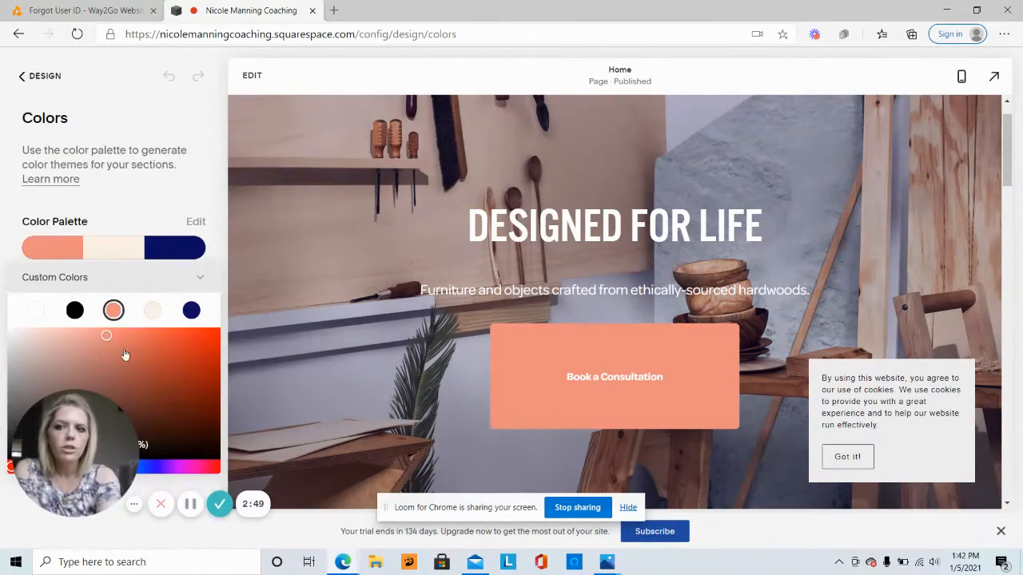
left_click(94, 430)
left_click_drag(93, 430, 383, 338)
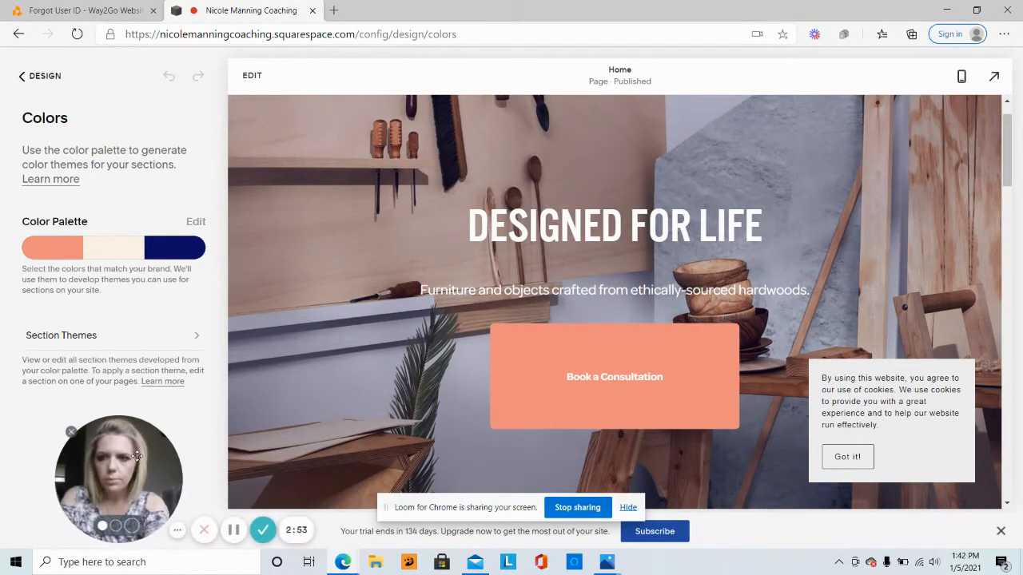
left_click(196, 221)
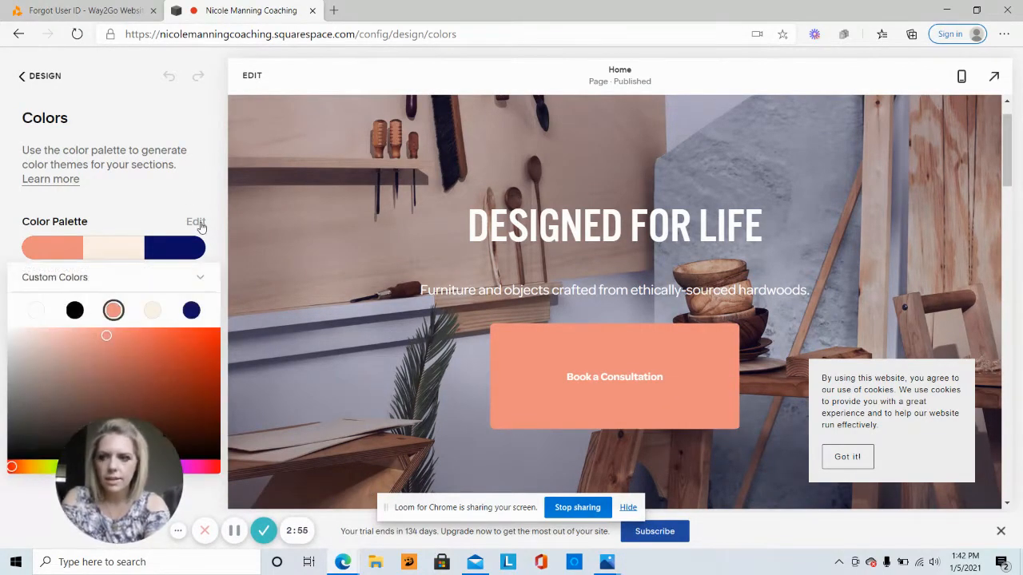
left_click_drag(103, 448, 394, 399)
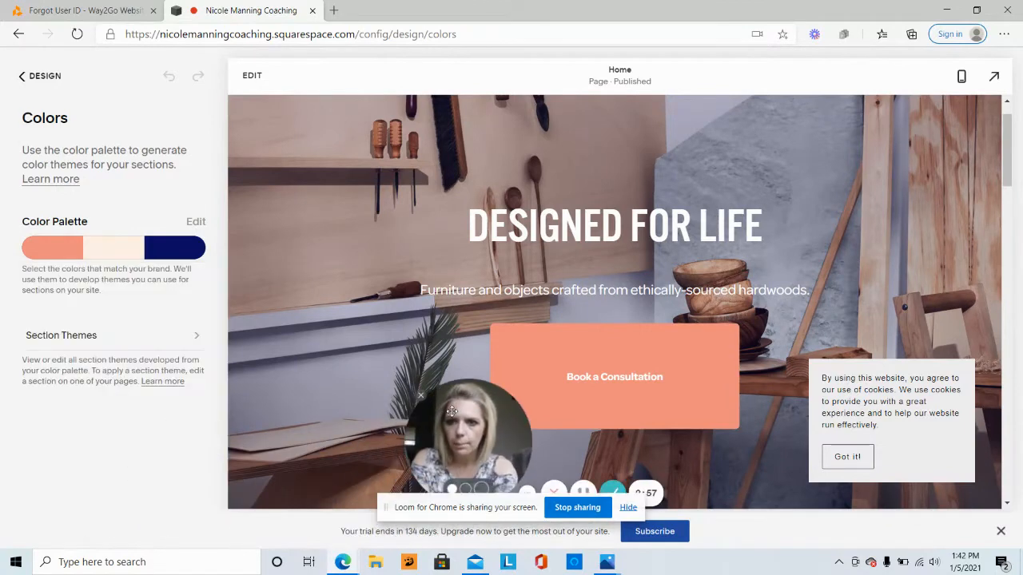
Step: Open the color palette's custom colors and inspect the color codes of the black and Accent swatches
left_click(197, 224)
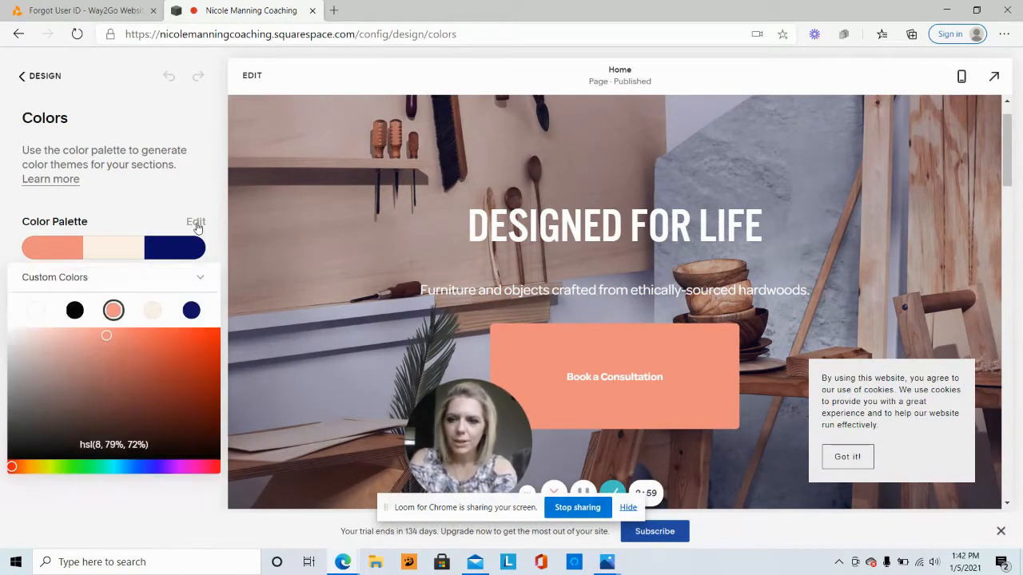
left_click(140, 443)
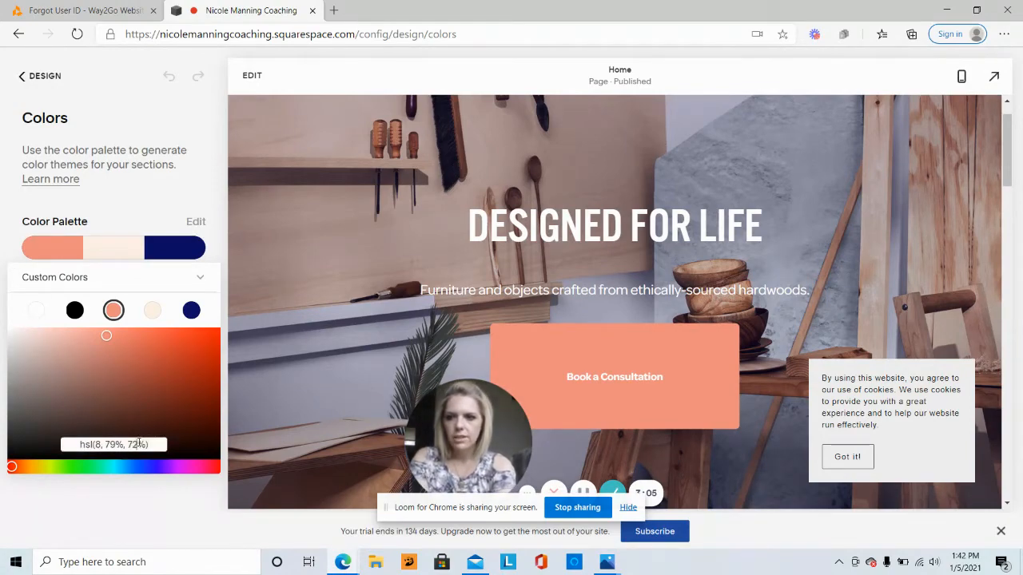
left_click(75, 310)
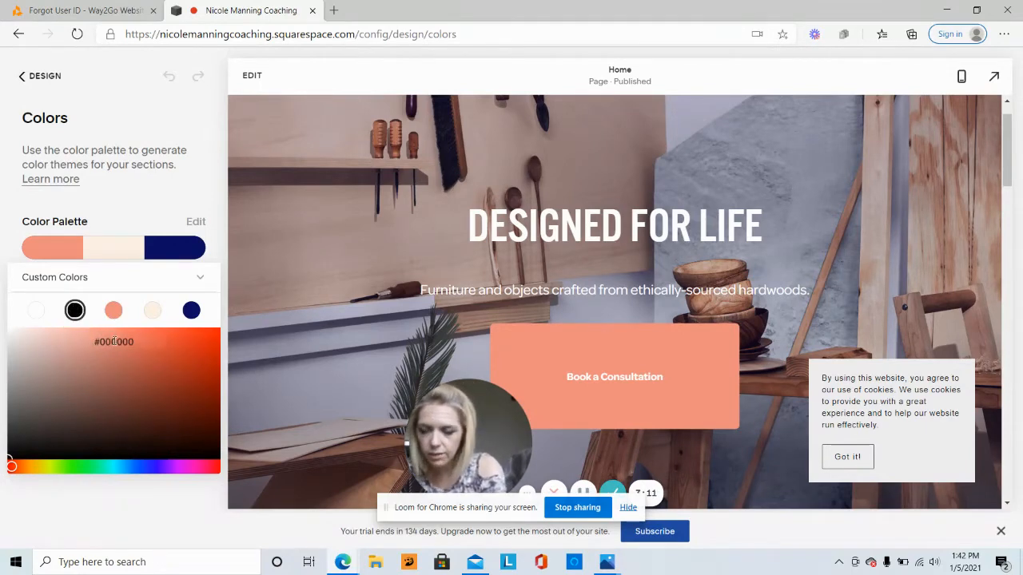
left_click(114, 310)
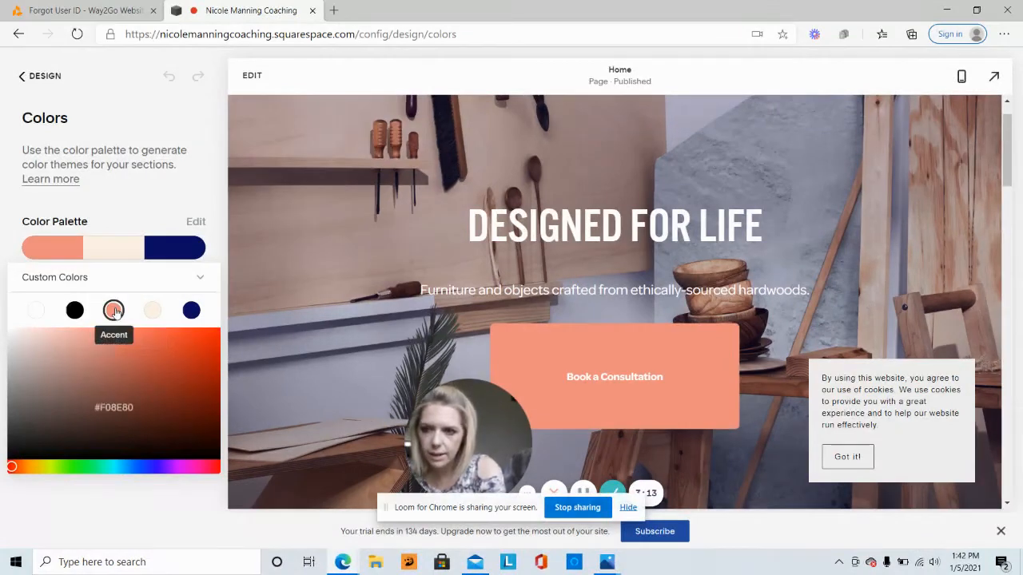
left_click(116, 444)
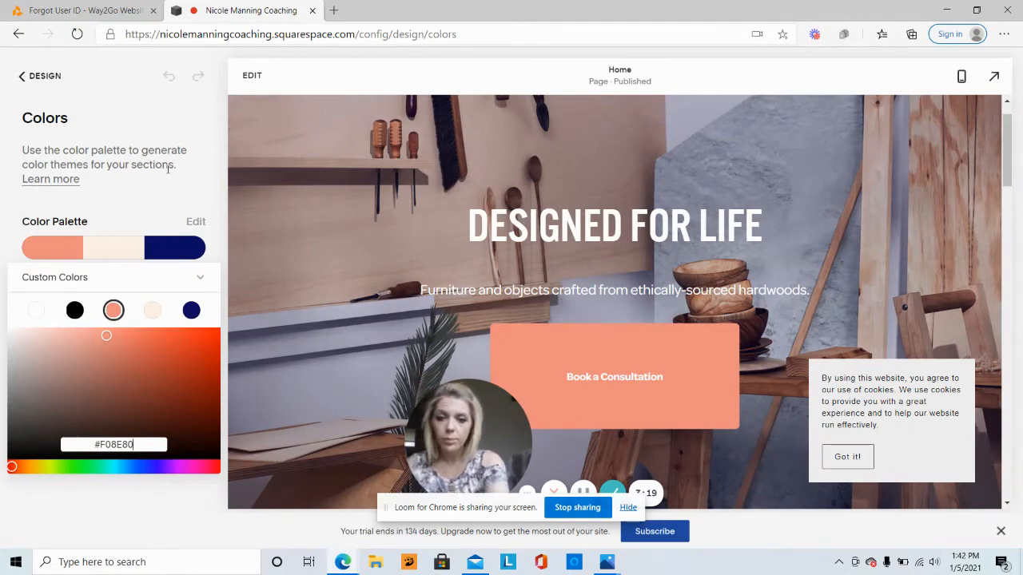
left_click(192, 220)
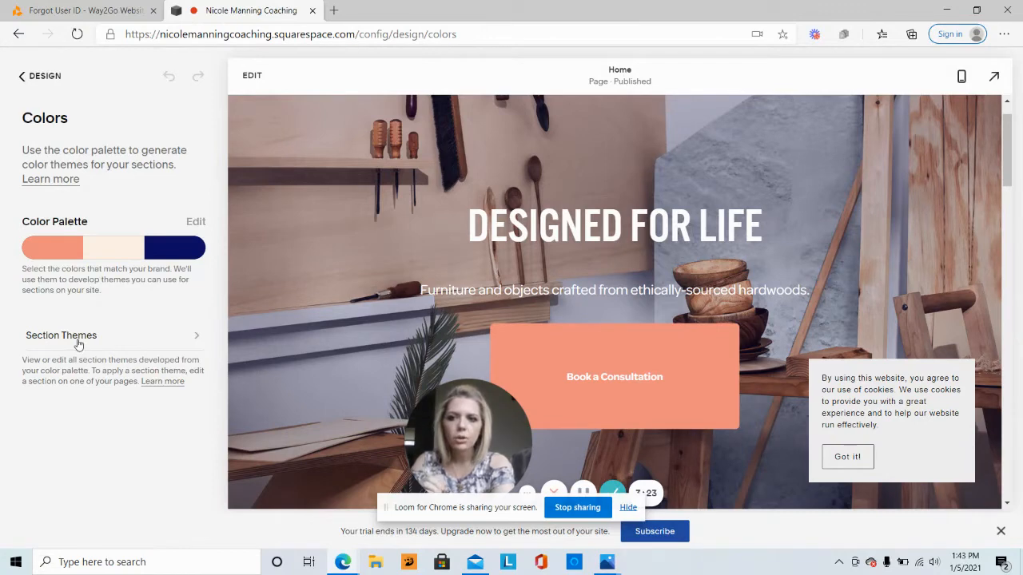
Step: Browse the Designer Palettes and the other palette source options, and return to the design settings
left_click(199, 224)
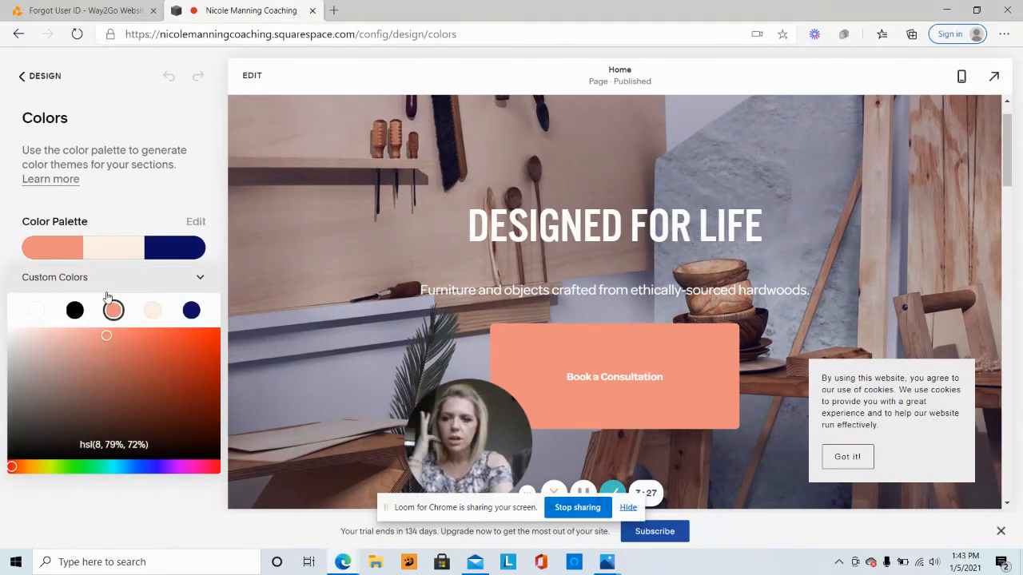
left_click(134, 286)
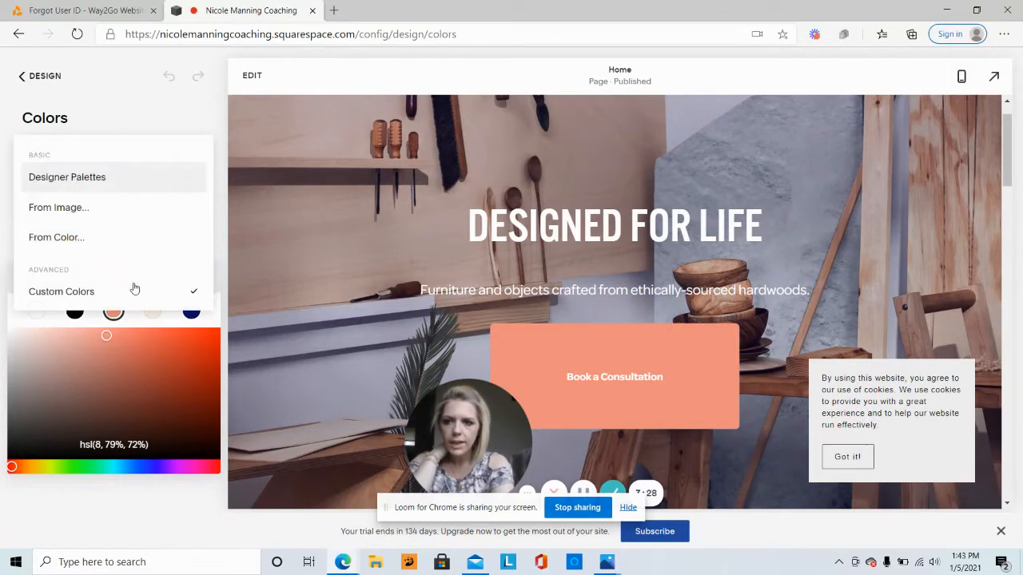
left_click(90, 178)
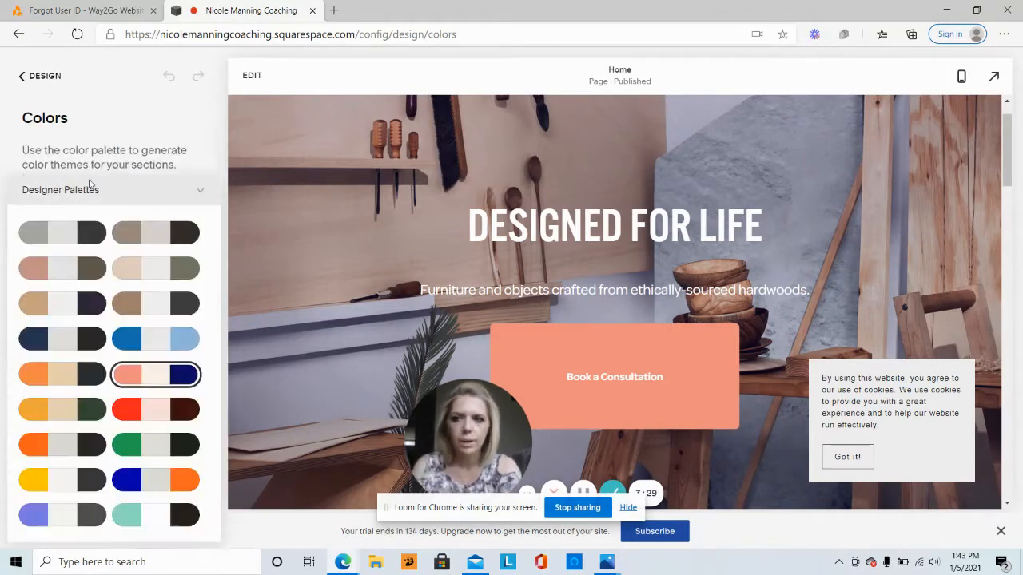
left_click(199, 192)
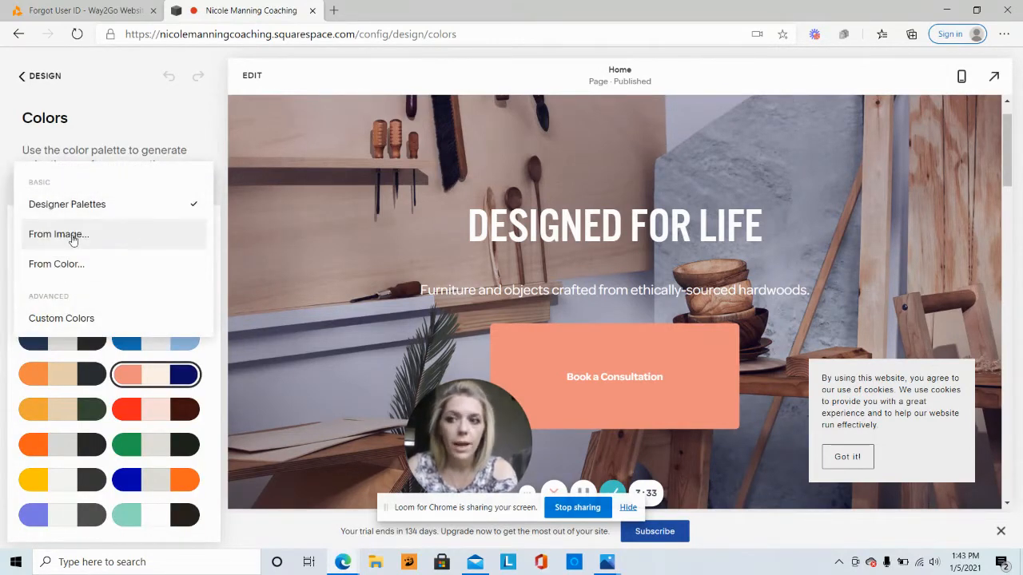
left_click(39, 76)
left_click(38, 77)
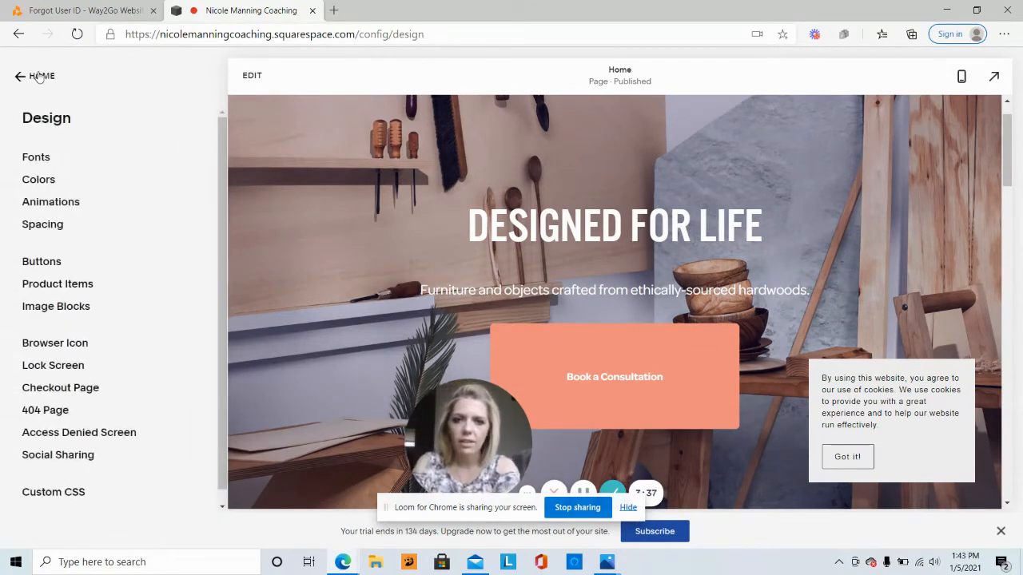
Step: Try the Fade, Scale, Slide and Clip animation styles on the home page, and set the style back to Flex
left_click(50, 203)
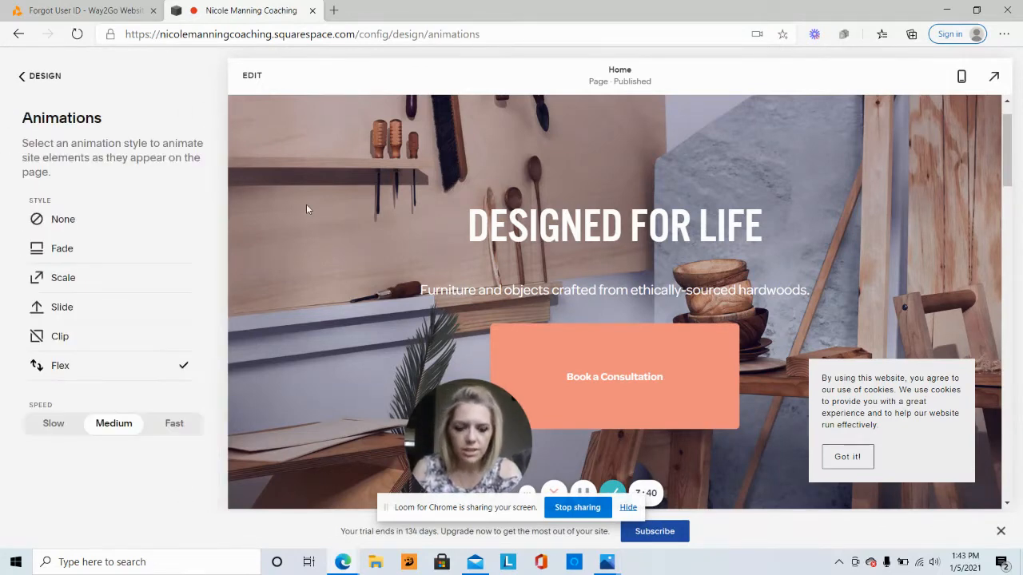
left_click(81, 256)
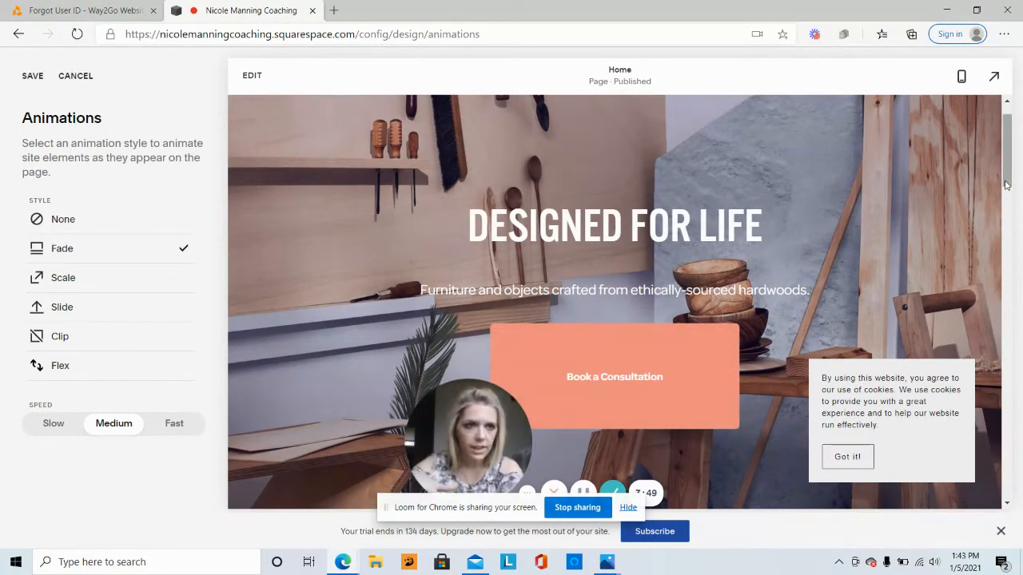
left_click(1008, 206)
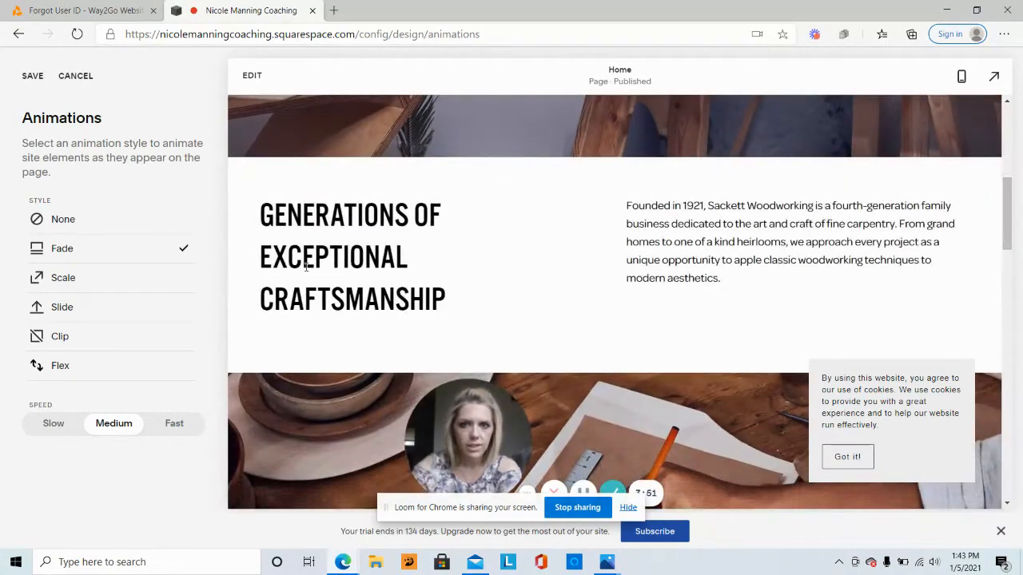
left_click(90, 281)
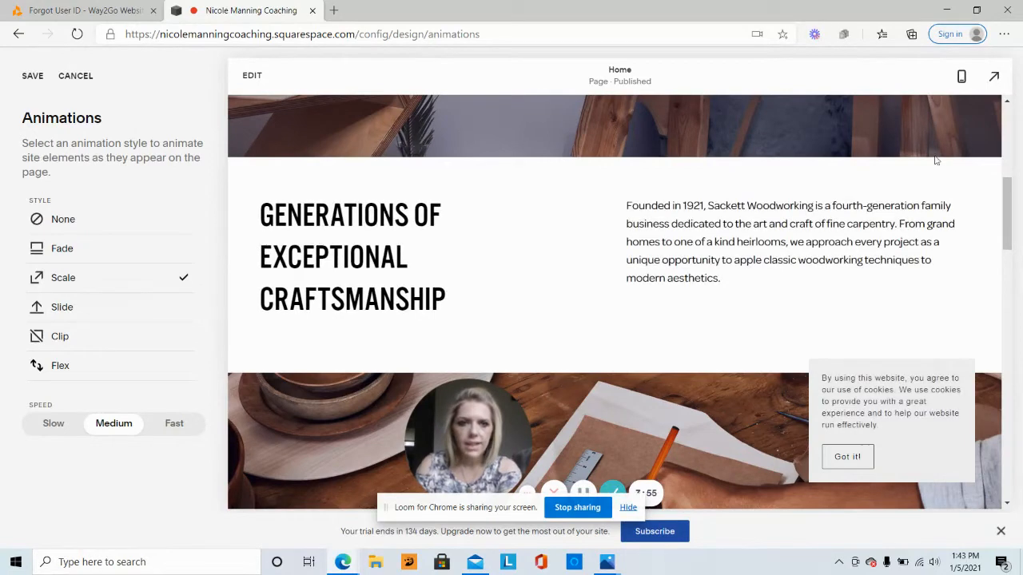
left_click(1009, 281)
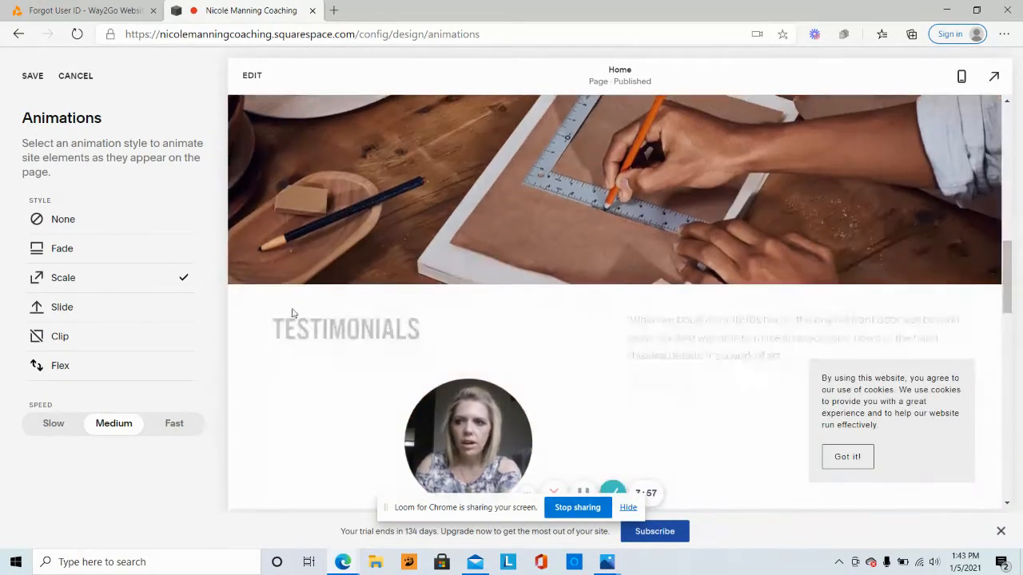
left_click(143, 311)
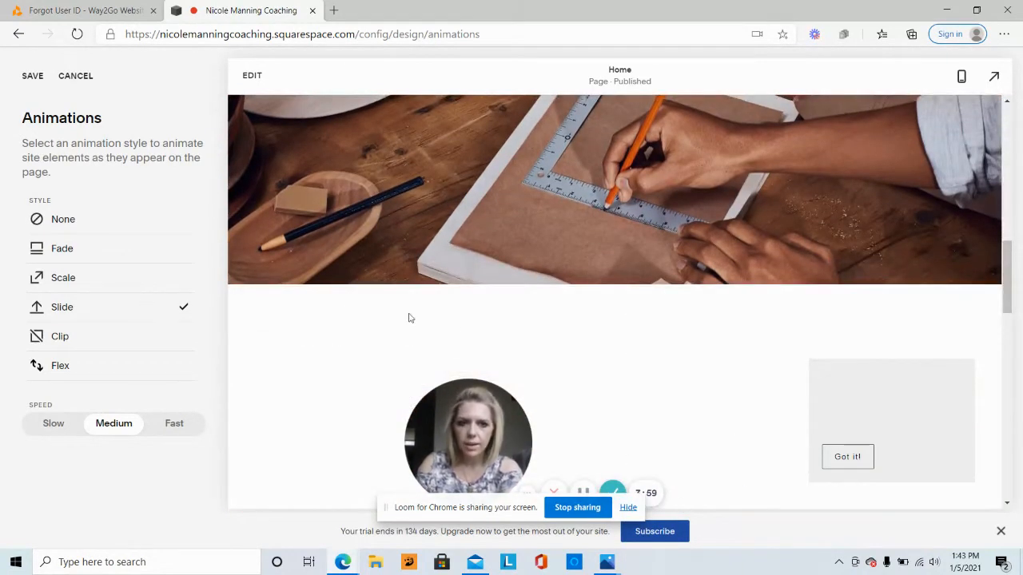
left_click(107, 341)
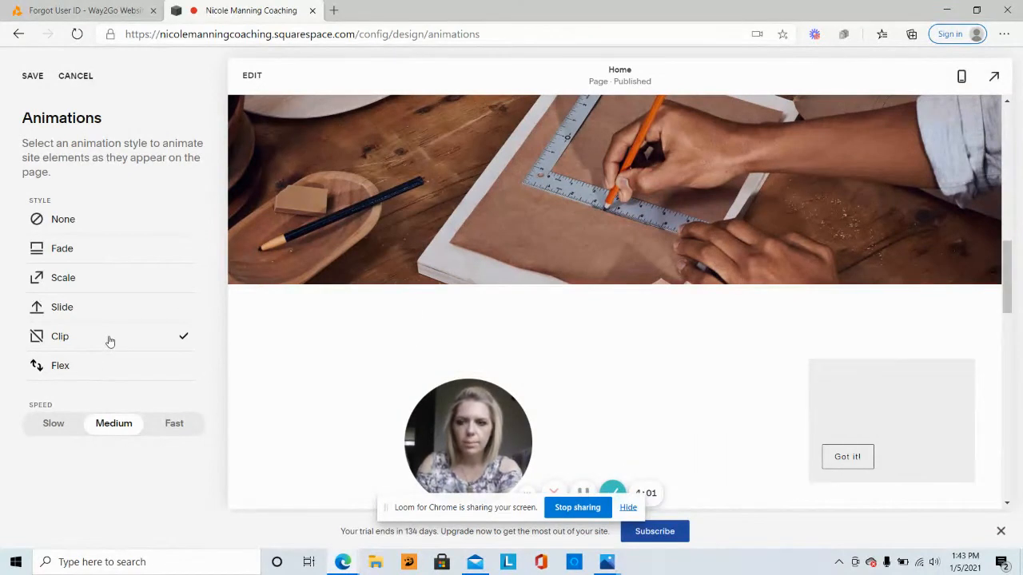
left_click(103, 372)
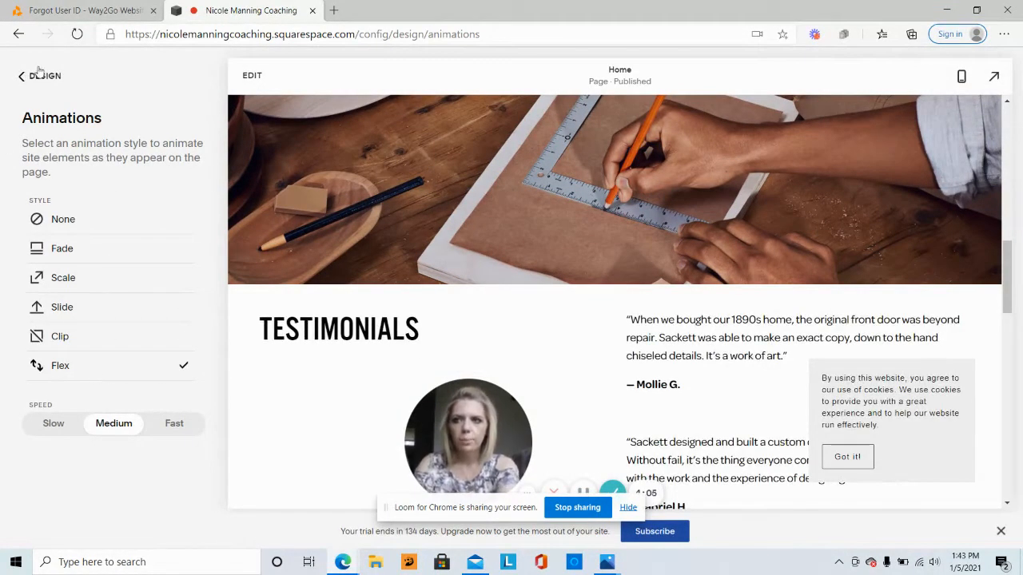
left_click(39, 79)
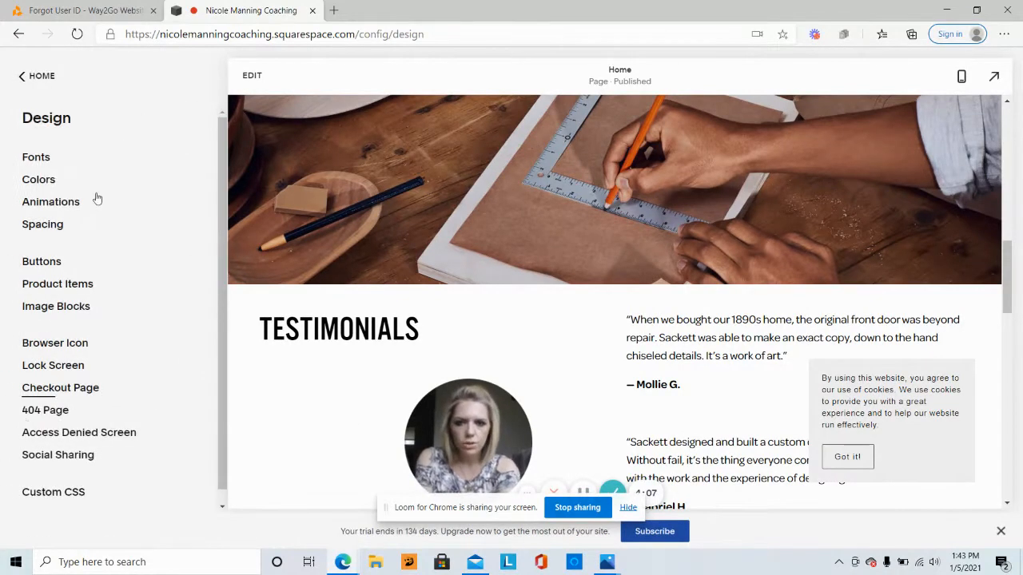
Step: Set the site spacing to a maximum page width of 1888px and a site margin of 6vw
left_click(56, 229)
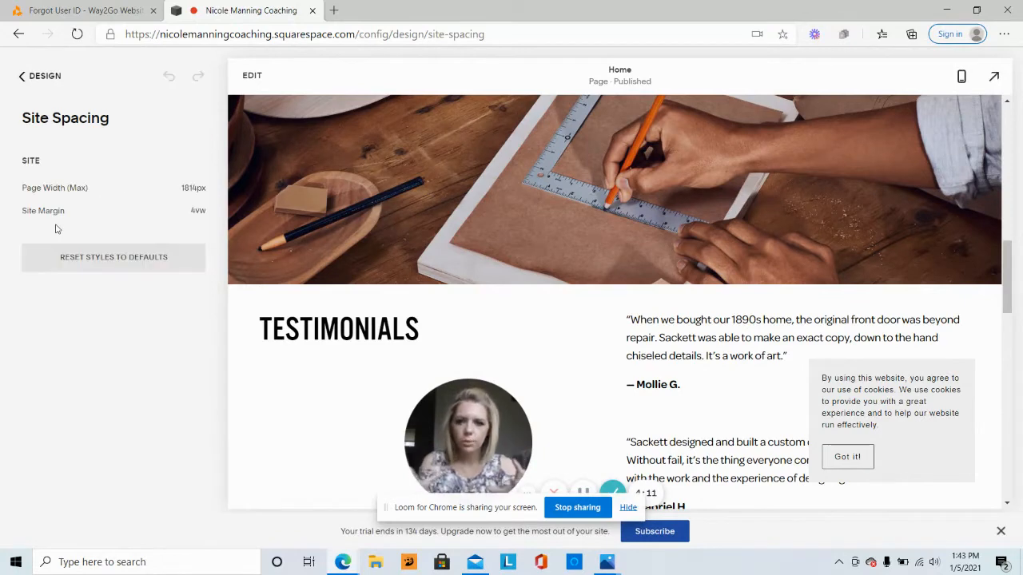
mouse_move(55, 189)
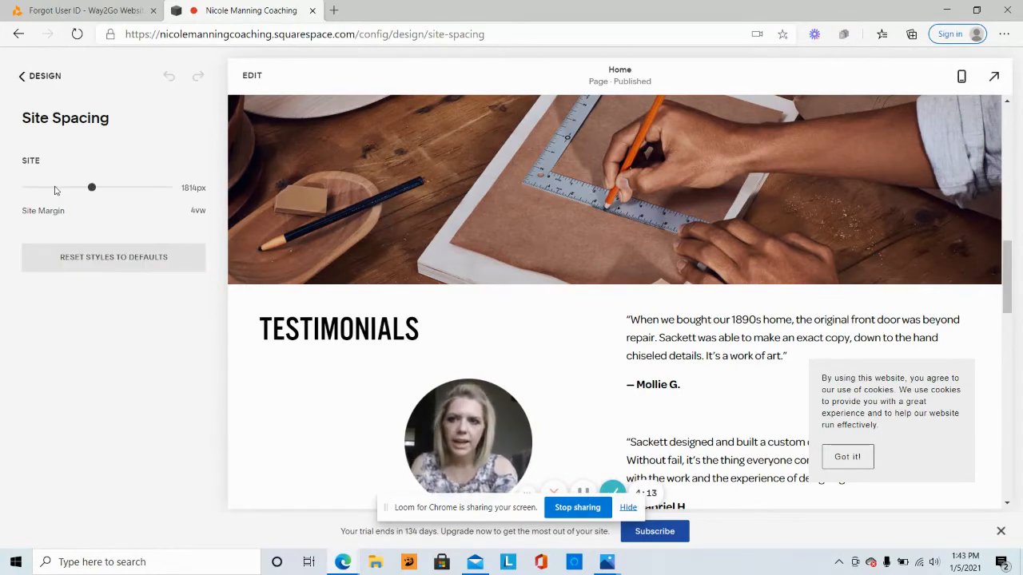
left_click_drag(1015, 314, 1021, 105)
mouse_move(96, 194)
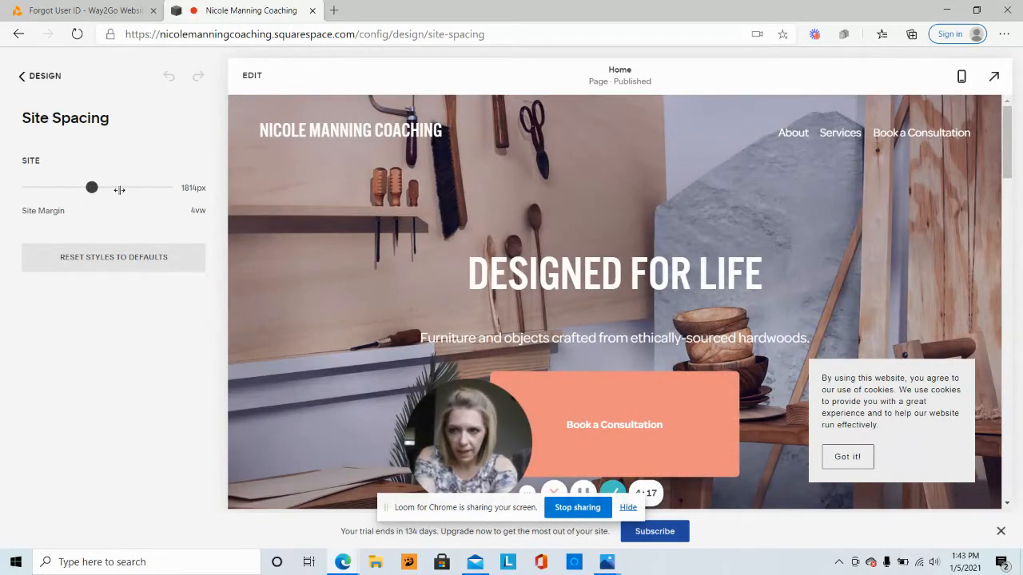
left_click_drag(119, 190, 99, 223)
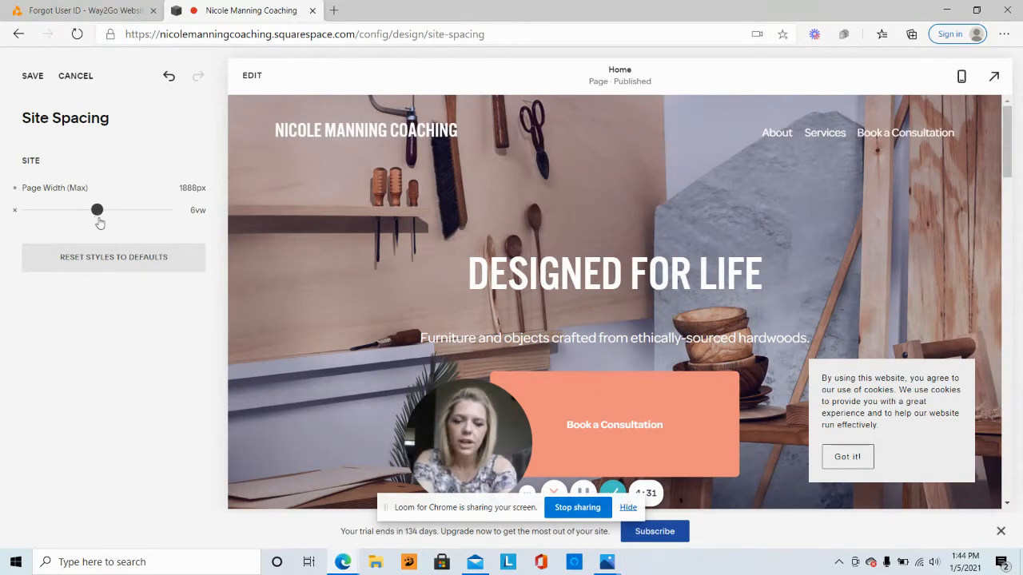
Step: Keep the spacing changes instead of discarding them, save them and return to the design settings
left_click(77, 76)
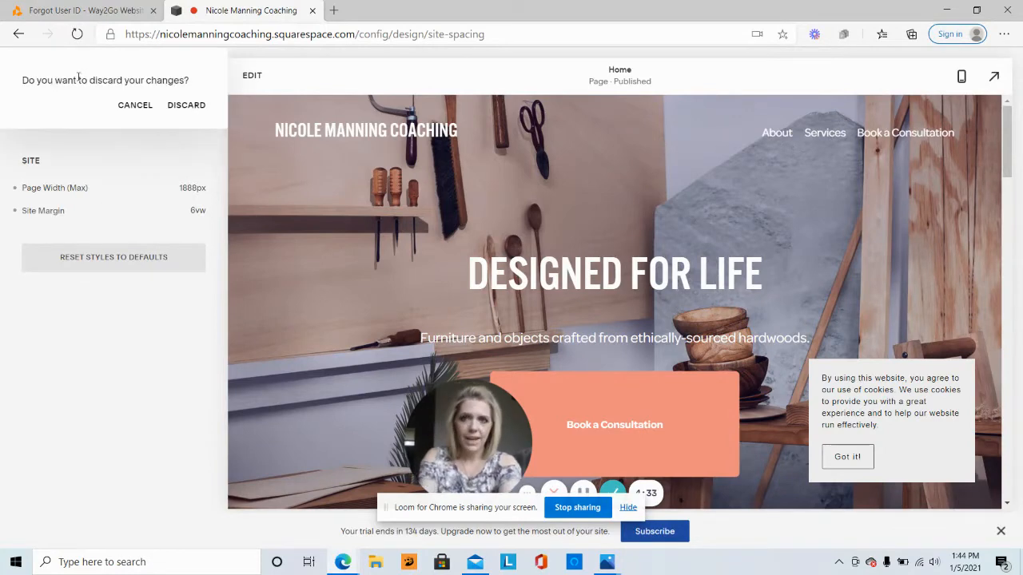
left_click(136, 106)
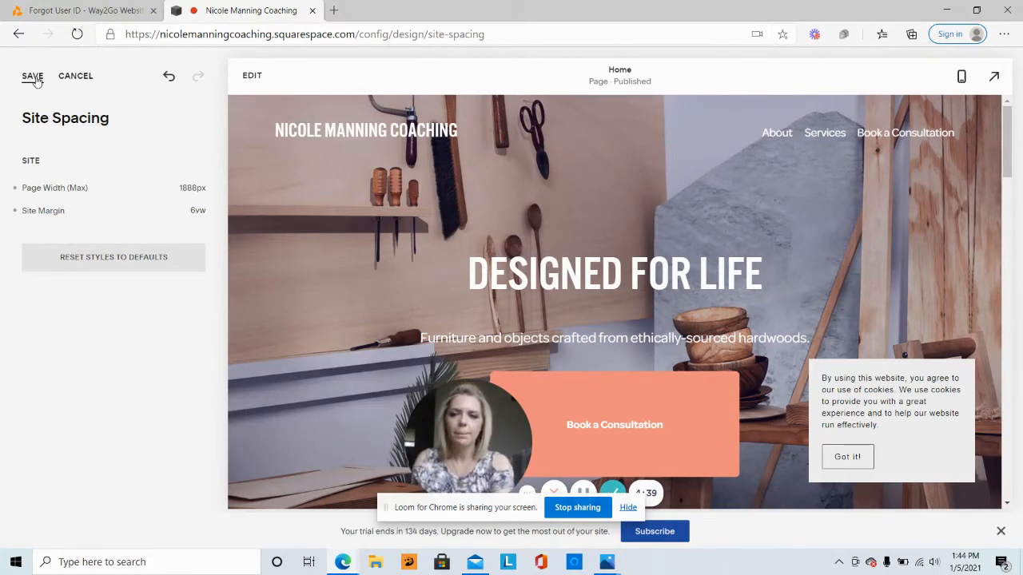
left_click(33, 77)
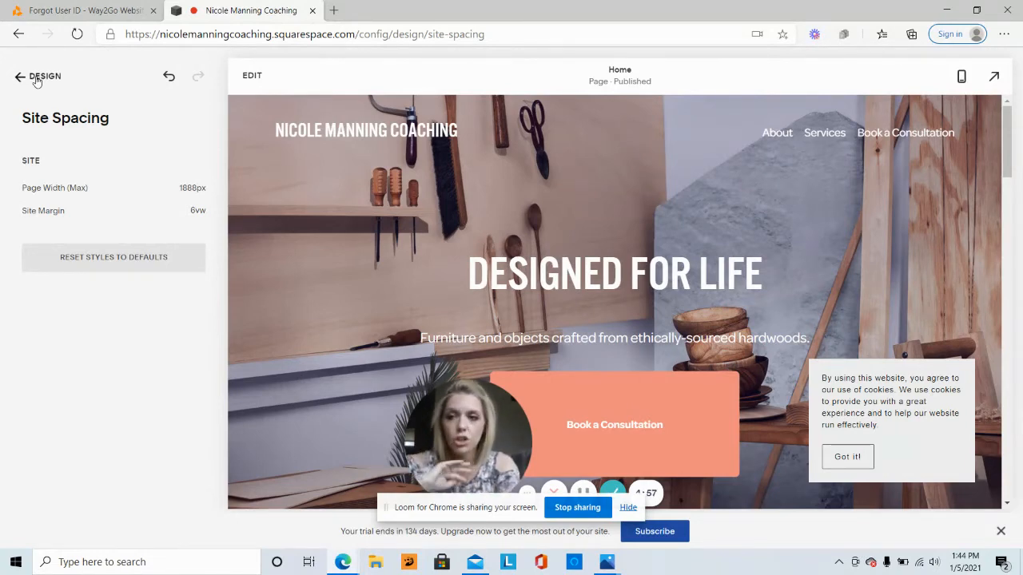
left_click(36, 77)
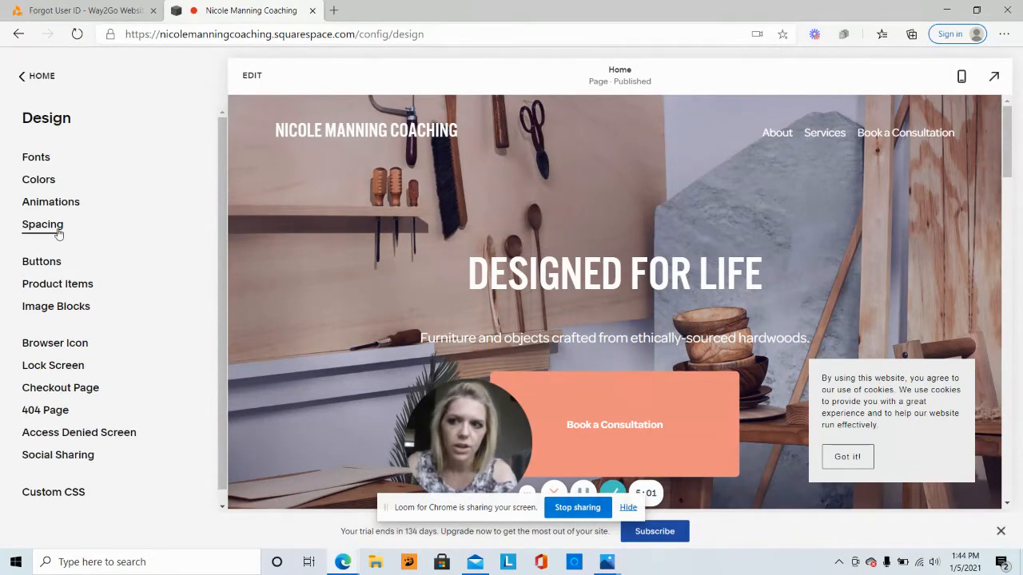
Step: Open the site's button settings and review the style options and the Book Consultation button on the home page
left_click(44, 262)
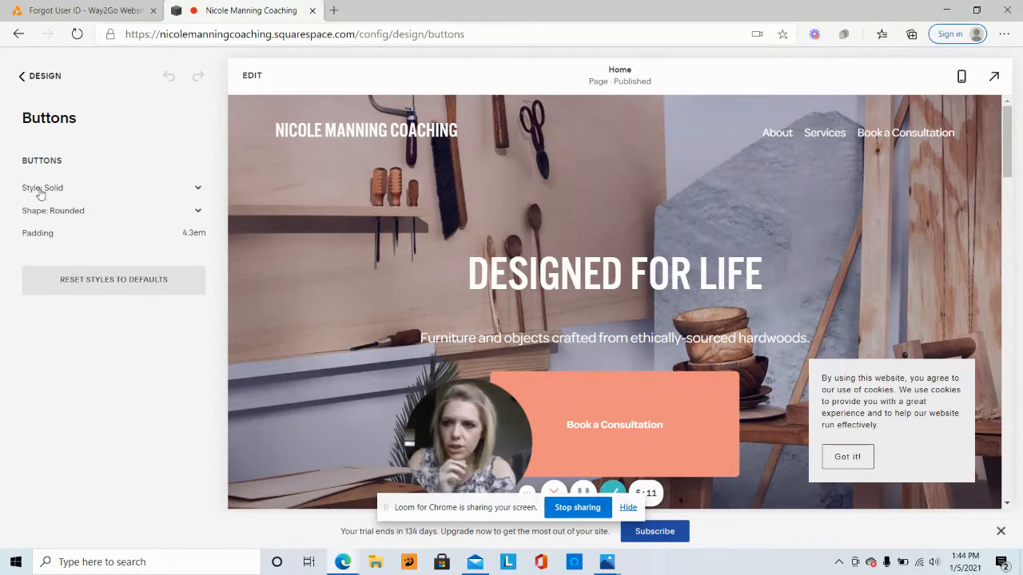
left_click(195, 189)
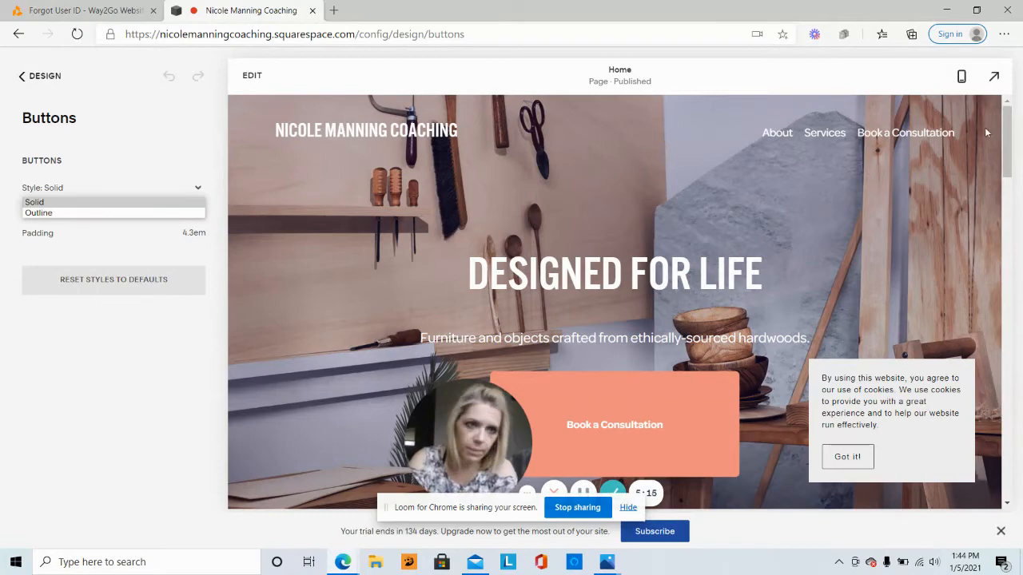
left_click_drag(1007, 134, 1022, 118)
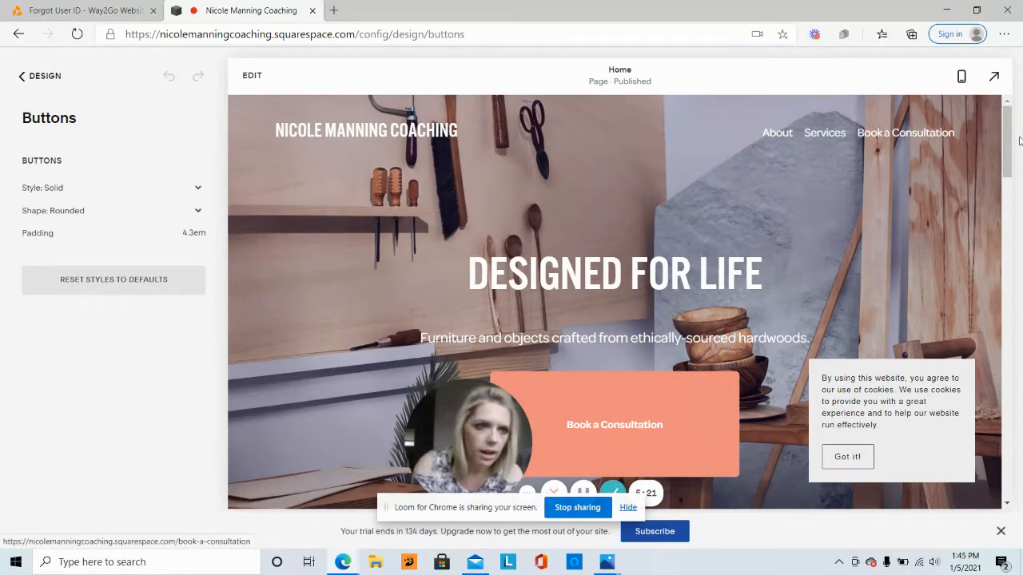
left_click_drag(1009, 139, 1021, 429)
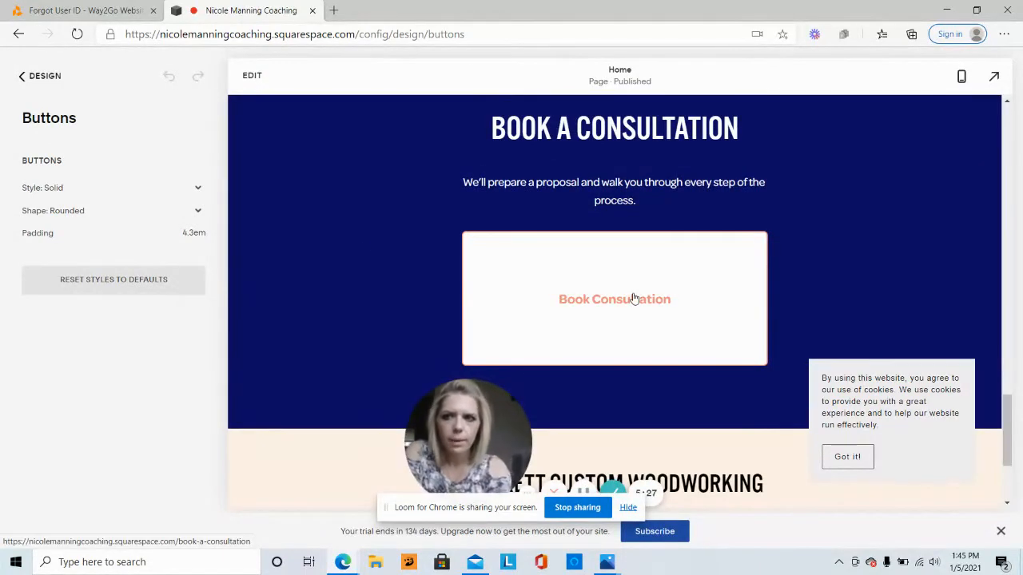
Step: Try the Square and Pill shapes on the site's buttons
left_click(70, 211)
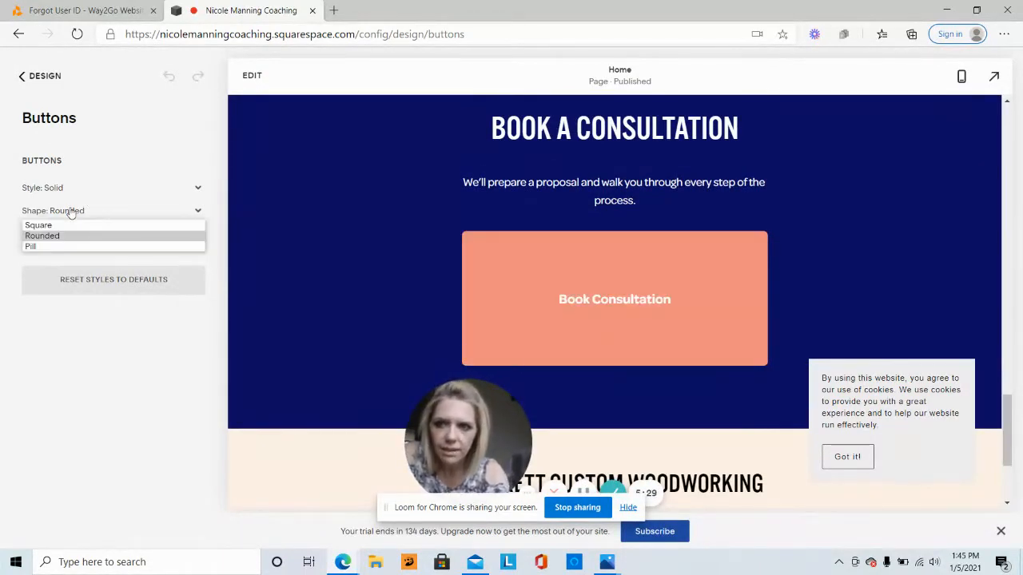
left_click(70, 232)
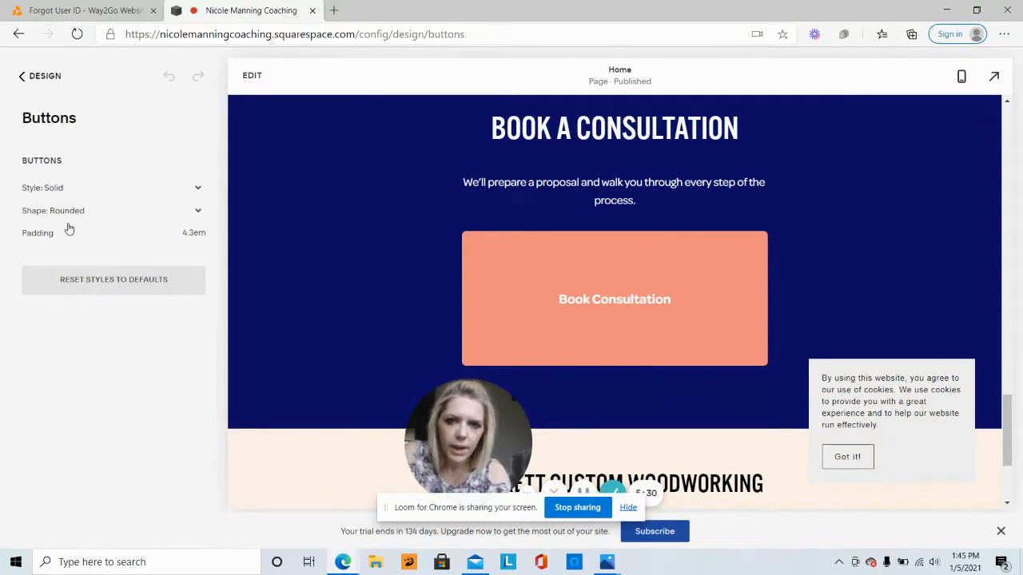
left_click(101, 217)
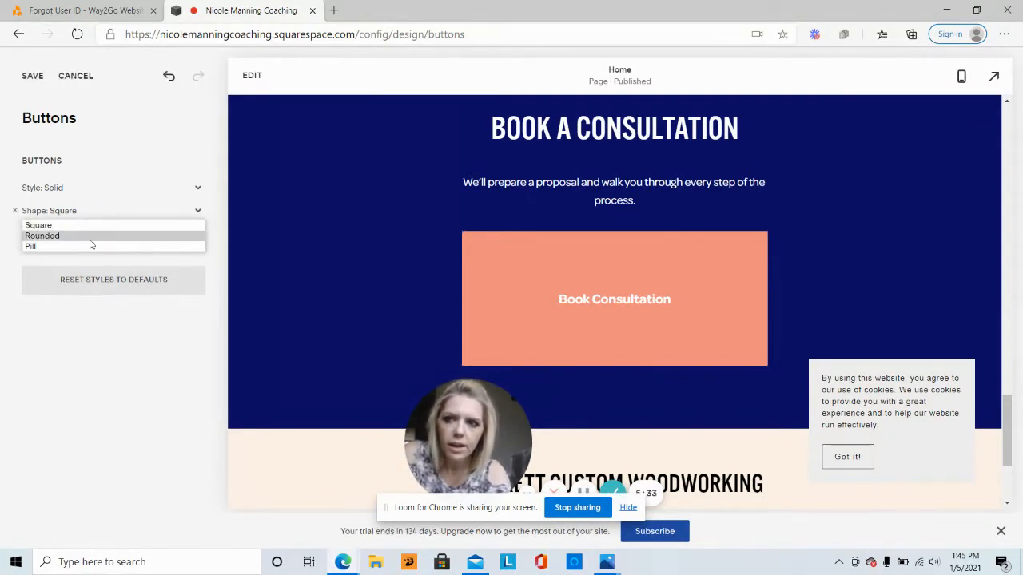
left_click(90, 248)
Step: Reduce the button padding to 1em, check the buttons on the home page, and set their shape back to Rounded
mouse_move(67, 234)
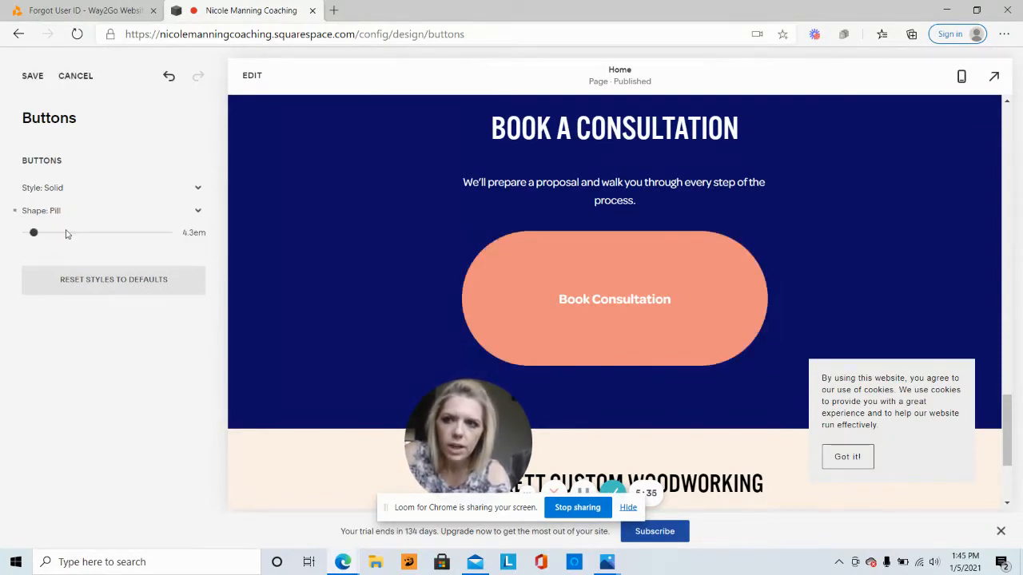
mouse_move(34, 241)
left_mouse_down()
mouse_move(56, 237)
mouse_move(17, 237)
mouse_move(28, 233)
left_mouse_up()
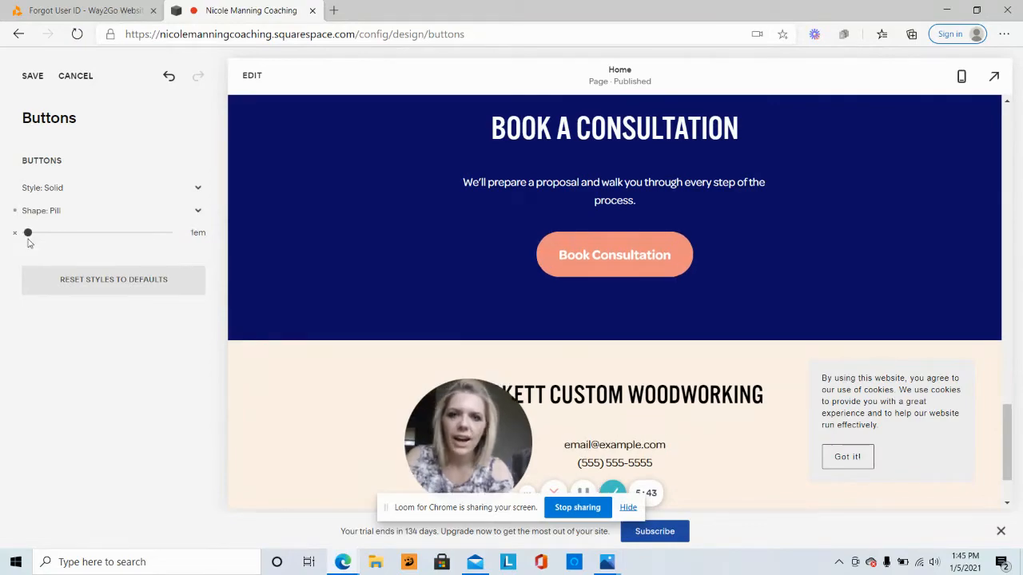
left_click_drag(1003, 462, 1021, 164)
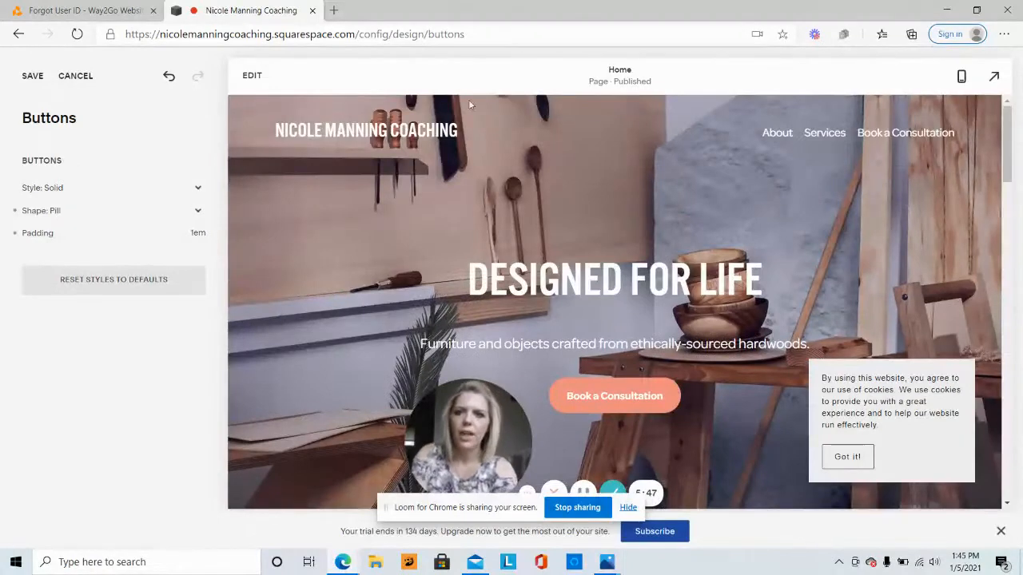
left_click(56, 211)
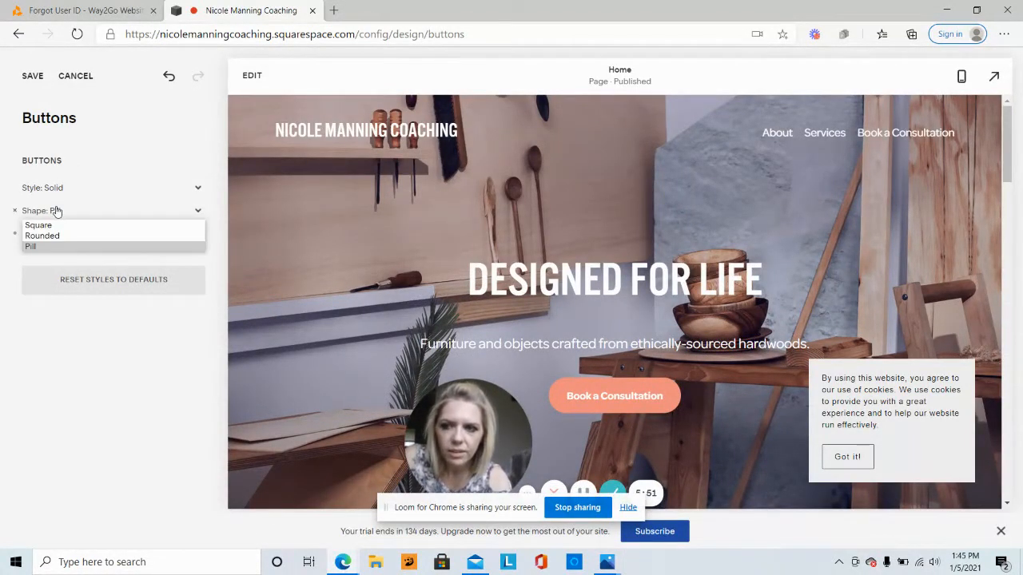
left_click(57, 236)
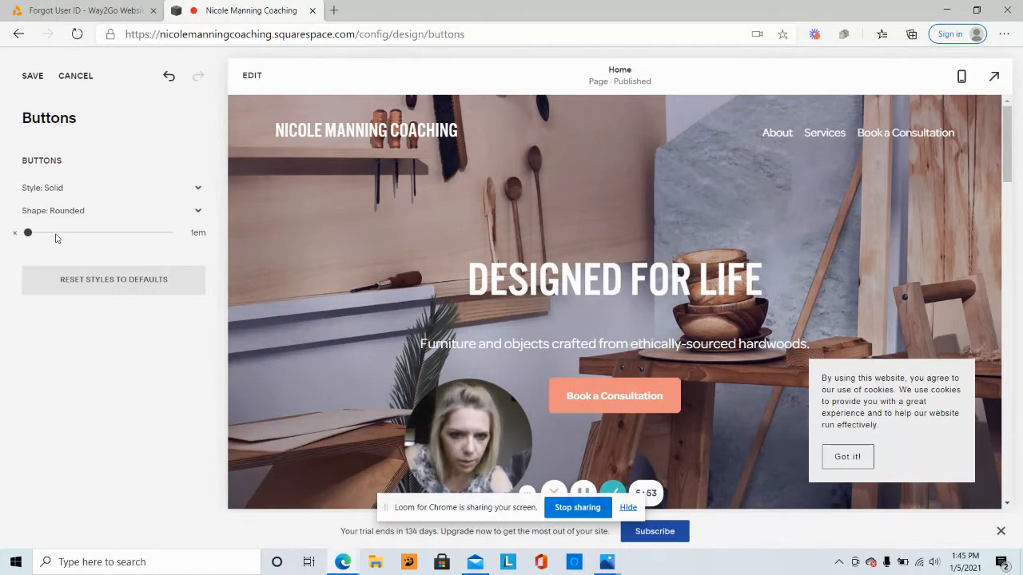
Step: Try the Outline style on the site's buttons and set the style back to Solid
left_click(62, 188)
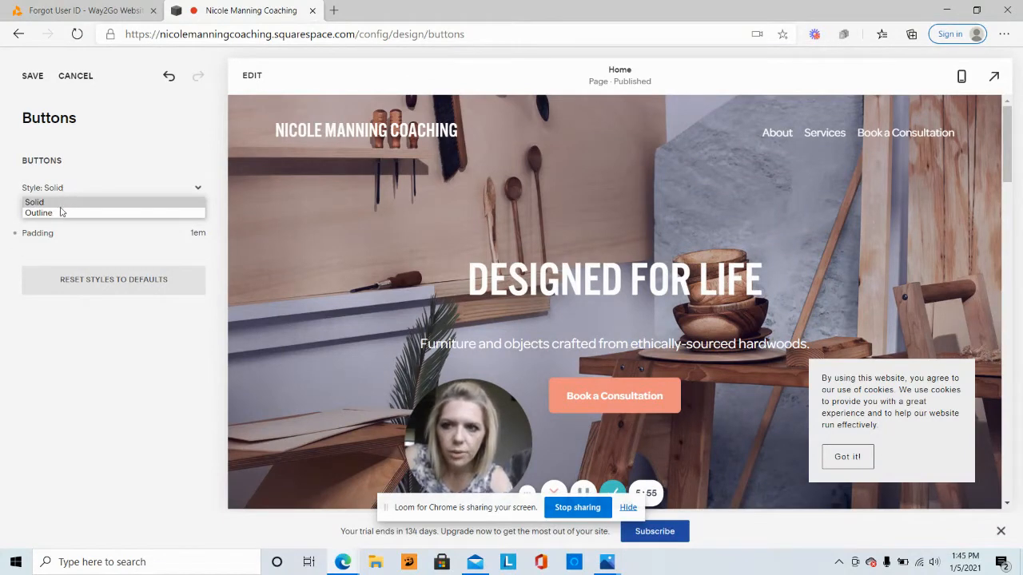
left_click(62, 214)
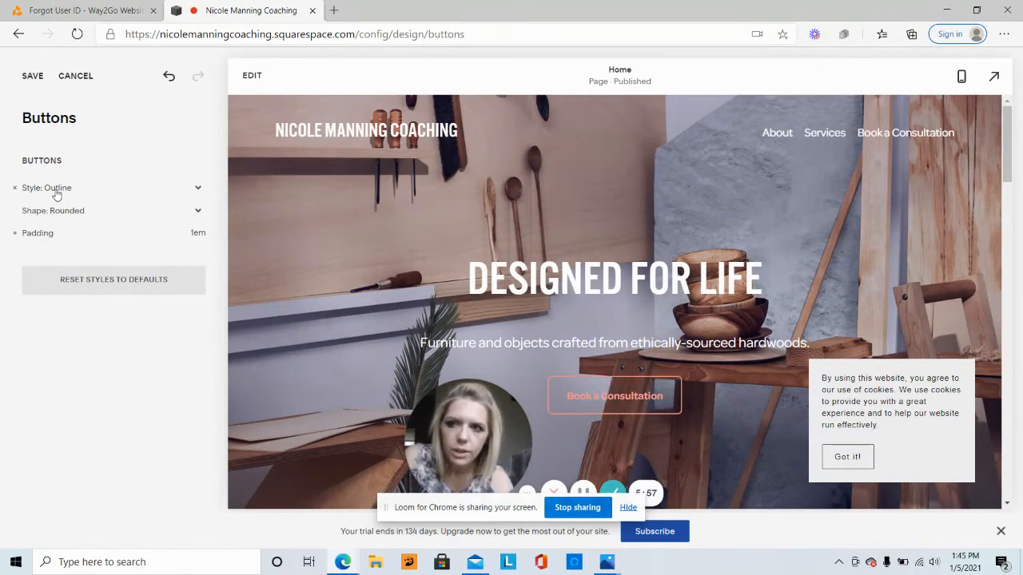
left_click(54, 190)
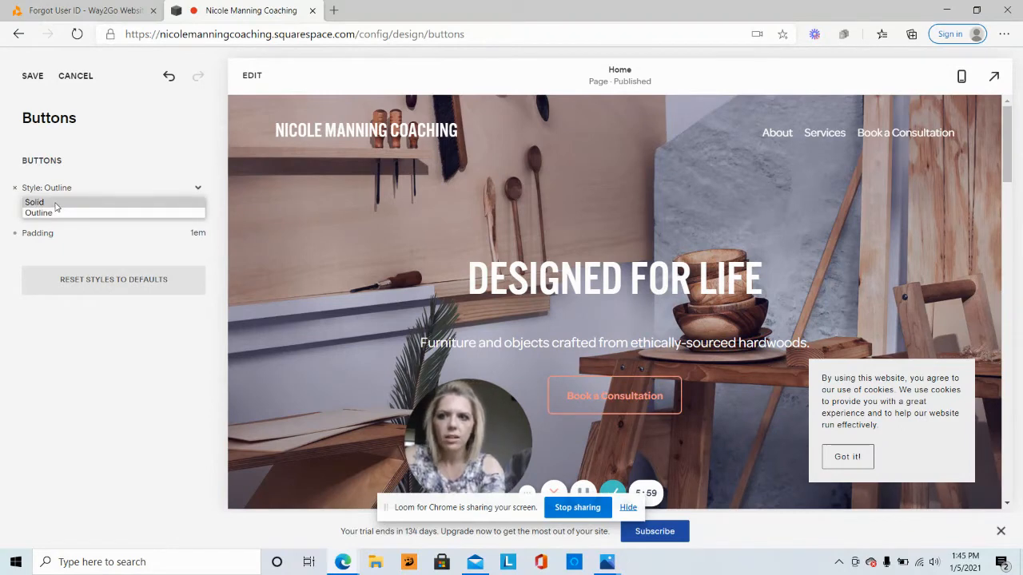
left_click(56, 205)
Step: Save the button changes and return to the design settings
left_click(44, 77)
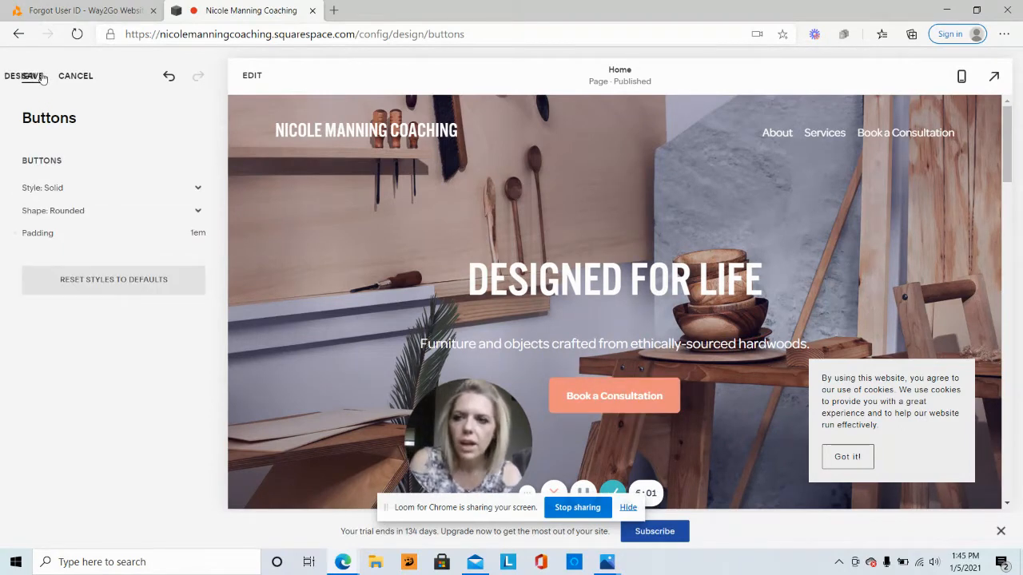
left_click(48, 78)
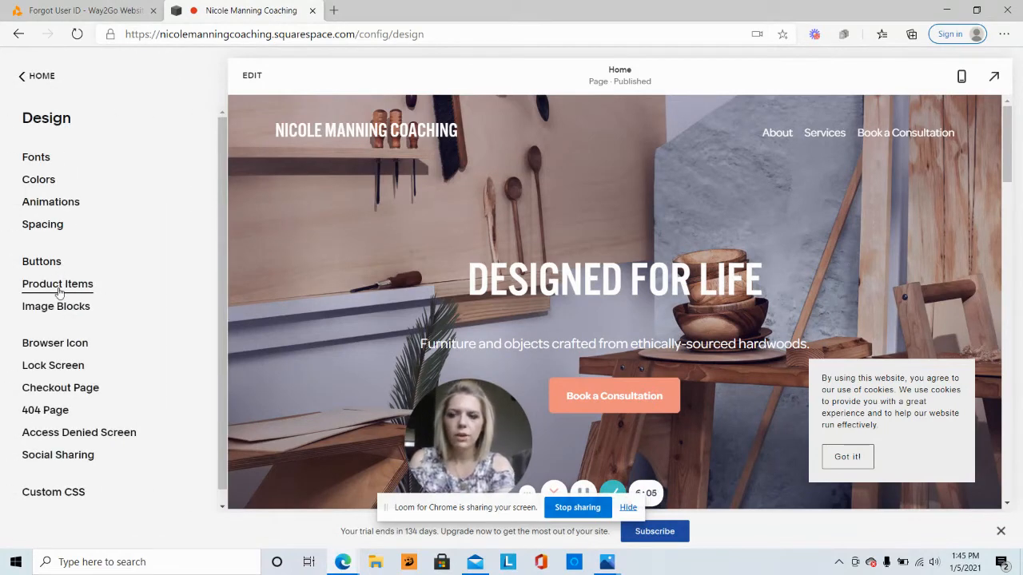
Step: Review the Product Items style options and return to the design settings
left_click(73, 293)
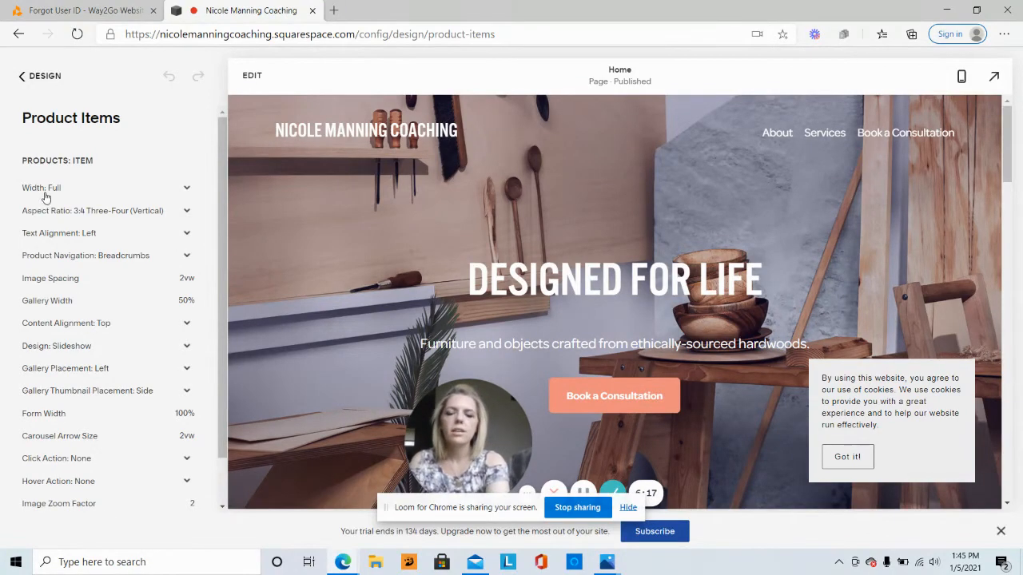
left_click(42, 78)
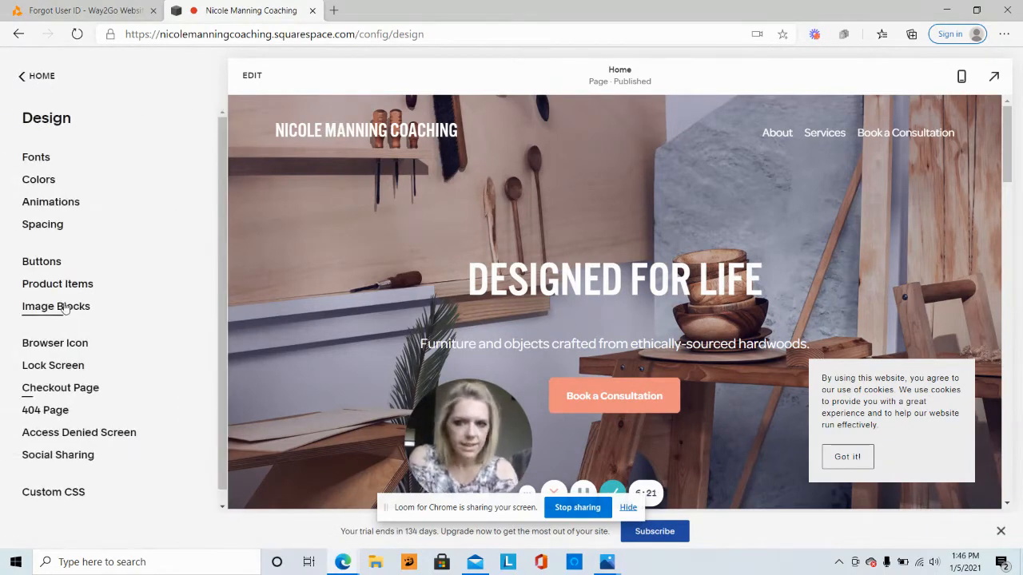
Step: Review the Image Blocks styles from Poster to Stack, including the Poster text alignment options, and return to the design settings
left_click(71, 309)
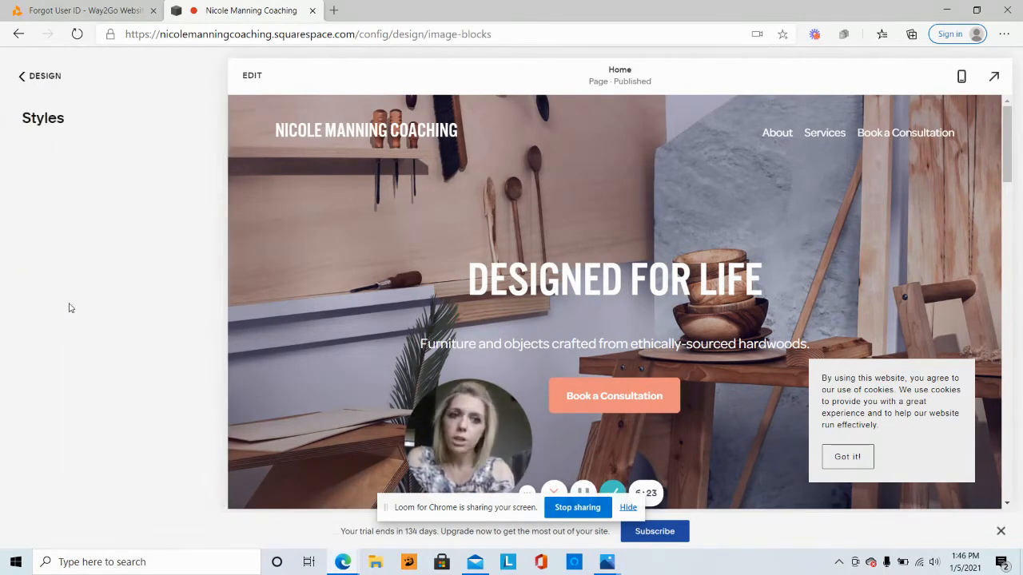
left_click(1007, 311)
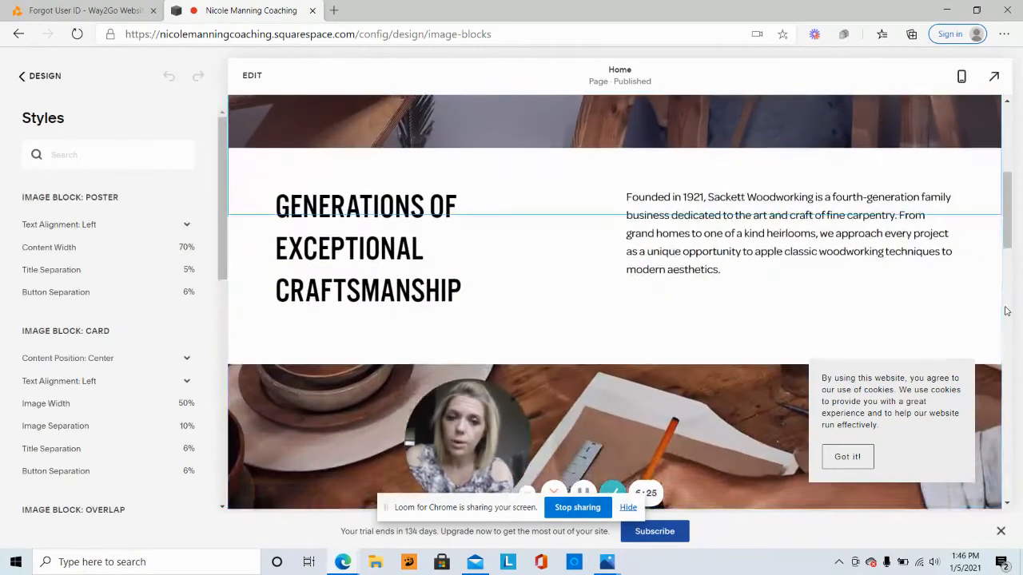
left_click(1007, 311)
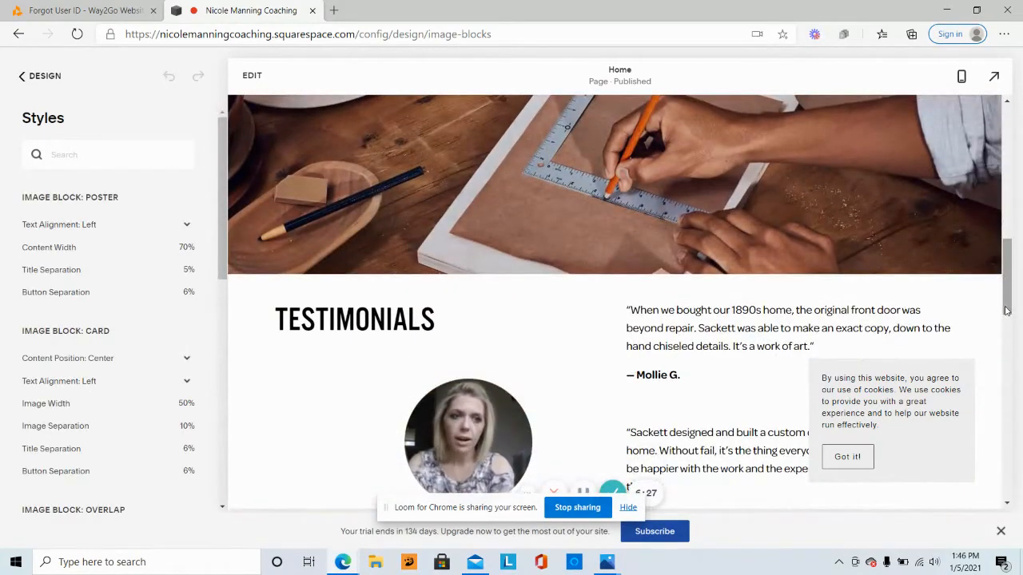
left_click_drag(1007, 311, 1014, 192)
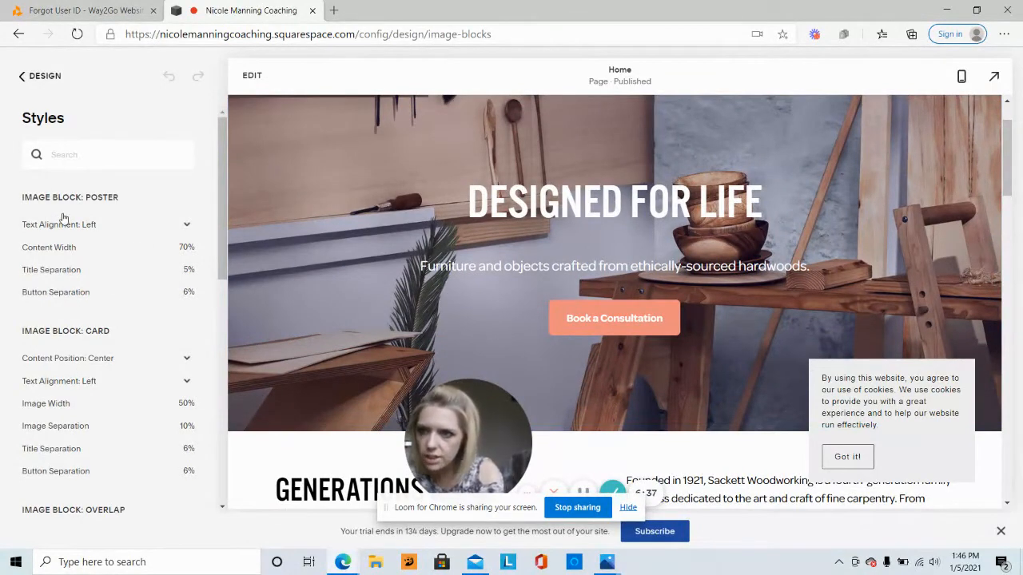
left_click(187, 226)
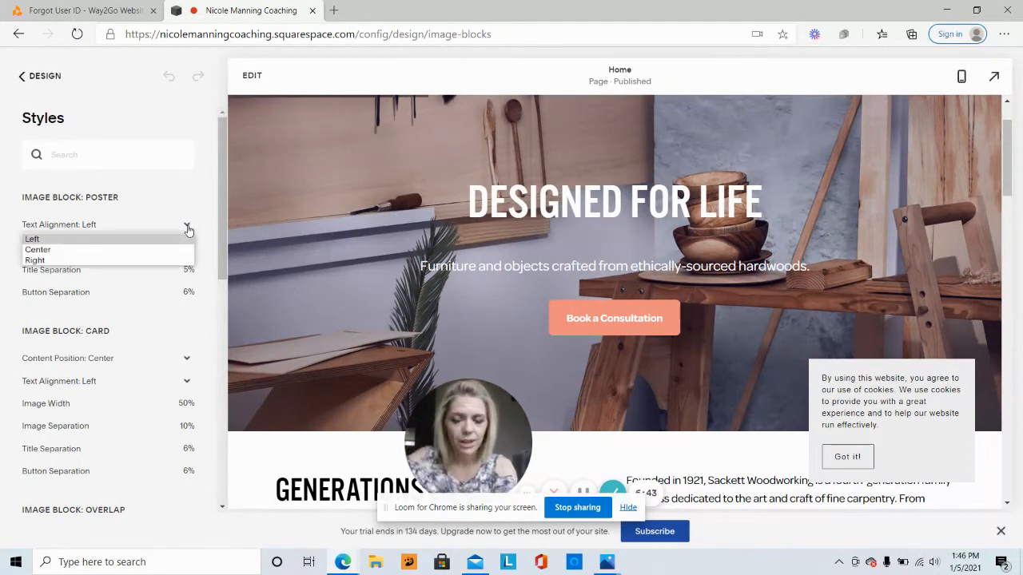
left_click(56, 240)
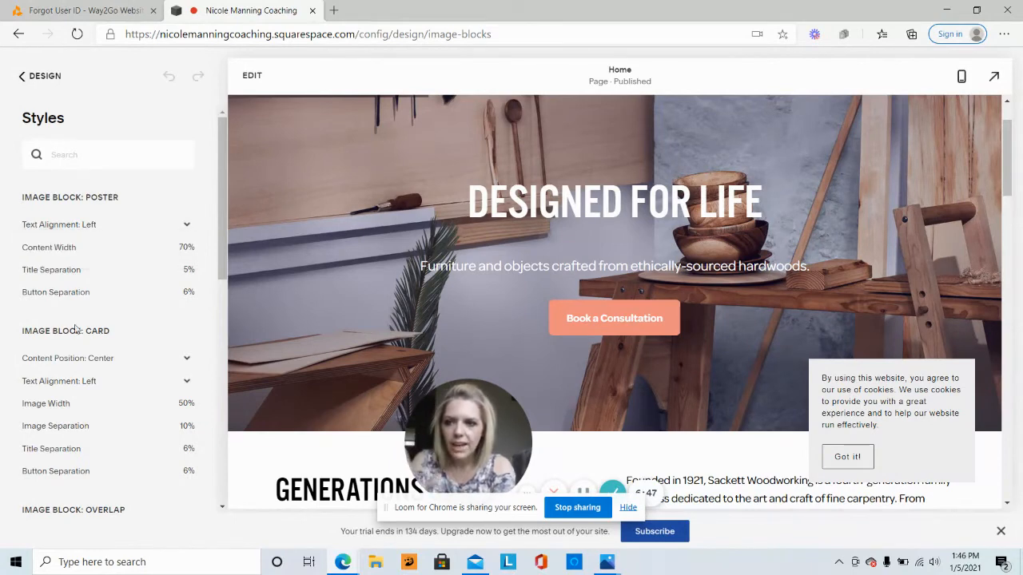
scroll(222, 347, "down", 5)
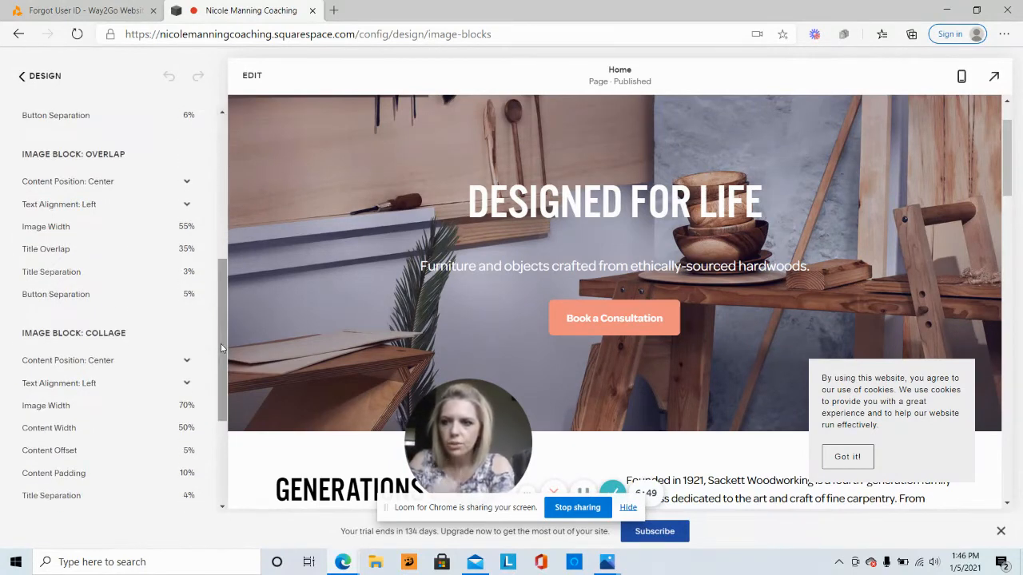
left_click_drag(222, 347, 231, 525)
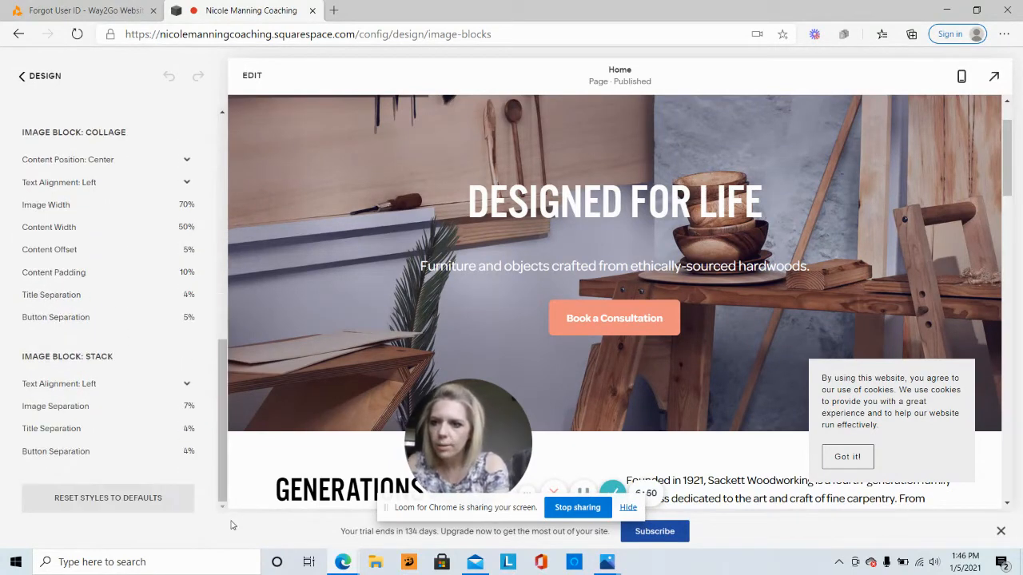
left_click(29, 77)
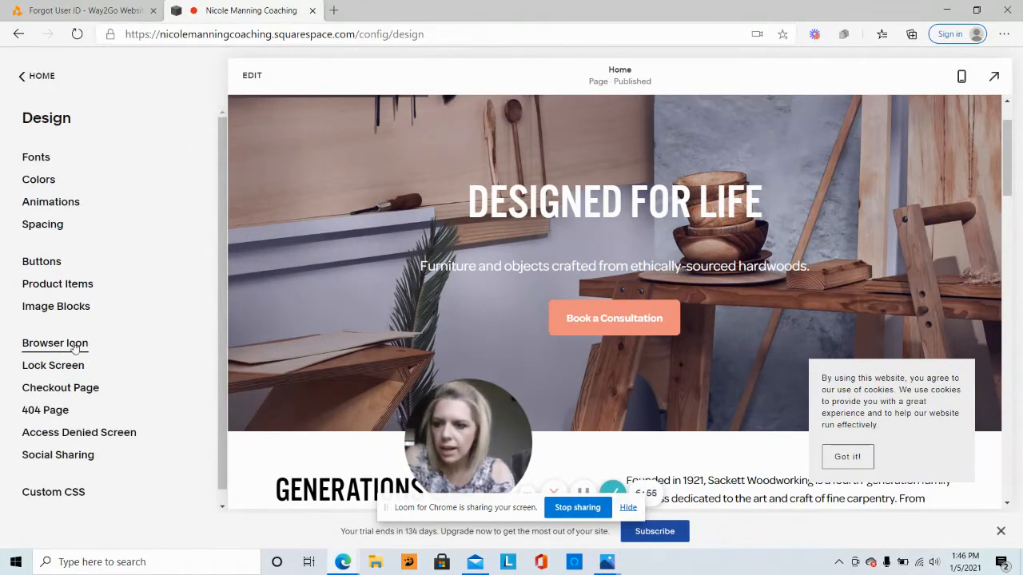
Step: Review the Browser Icon settings for adding a favicon and return to the design settings
left_click(55, 343)
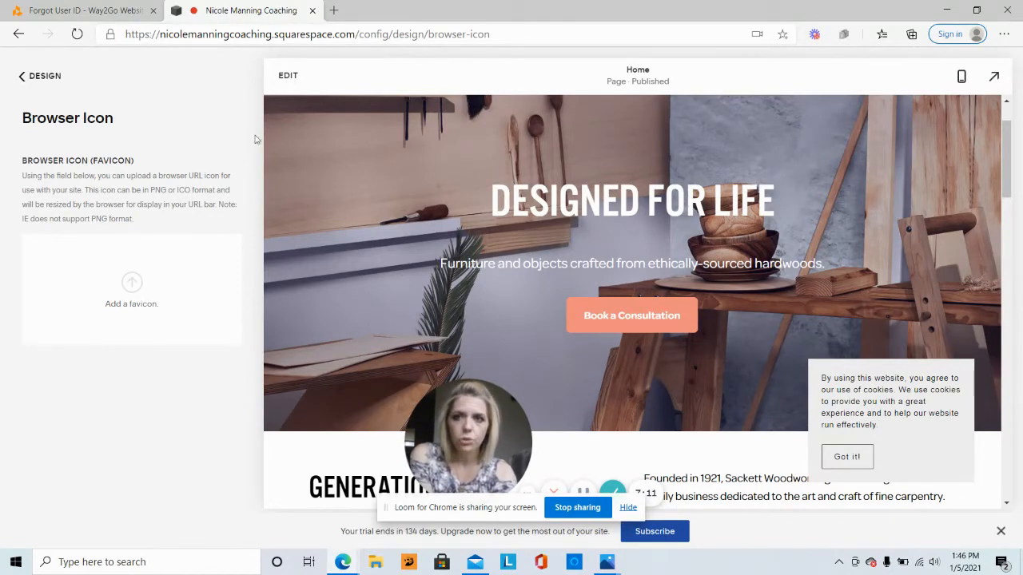
left_click(35, 80)
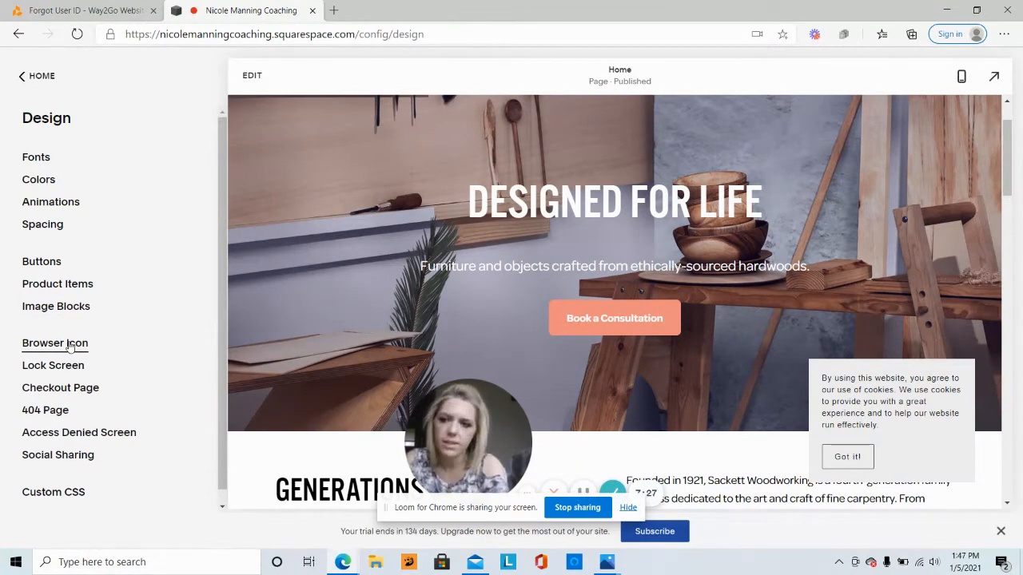
Step: Change the lock screen to the dark layout with only a centered password field, save it, and return to the lock screen settings
left_click(74, 369)
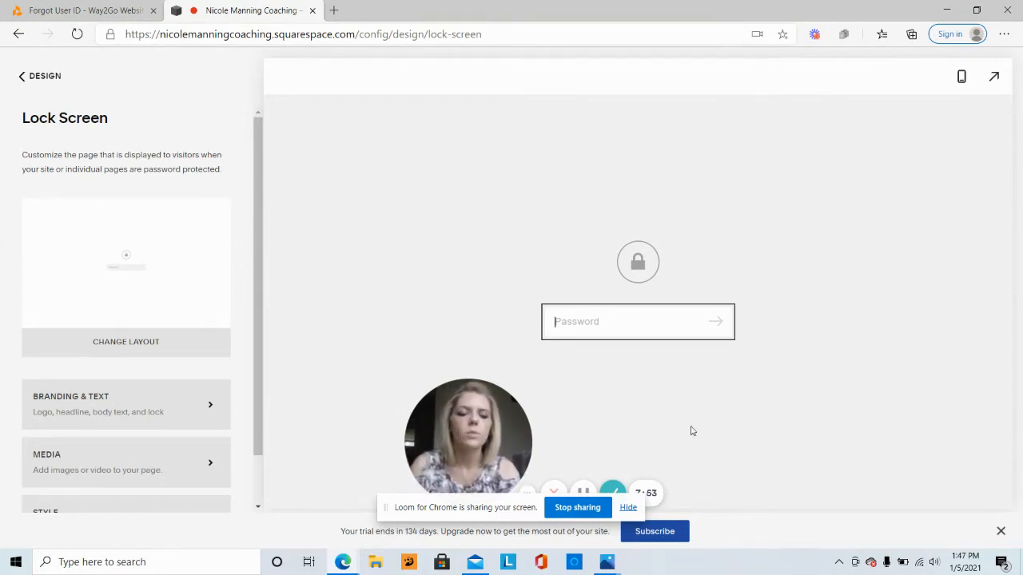
left_click(134, 348)
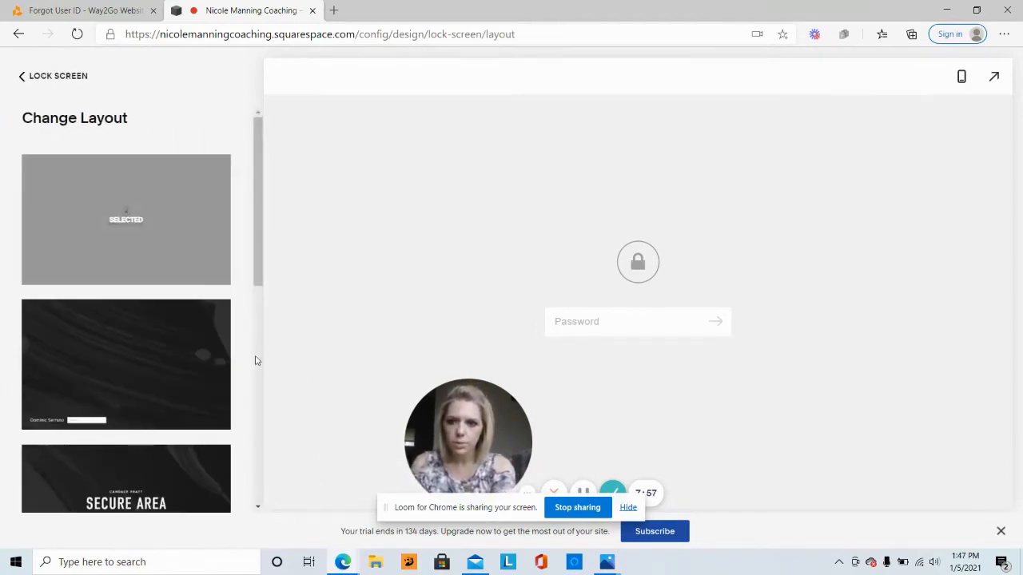
scroll(255, 359, "down", 4)
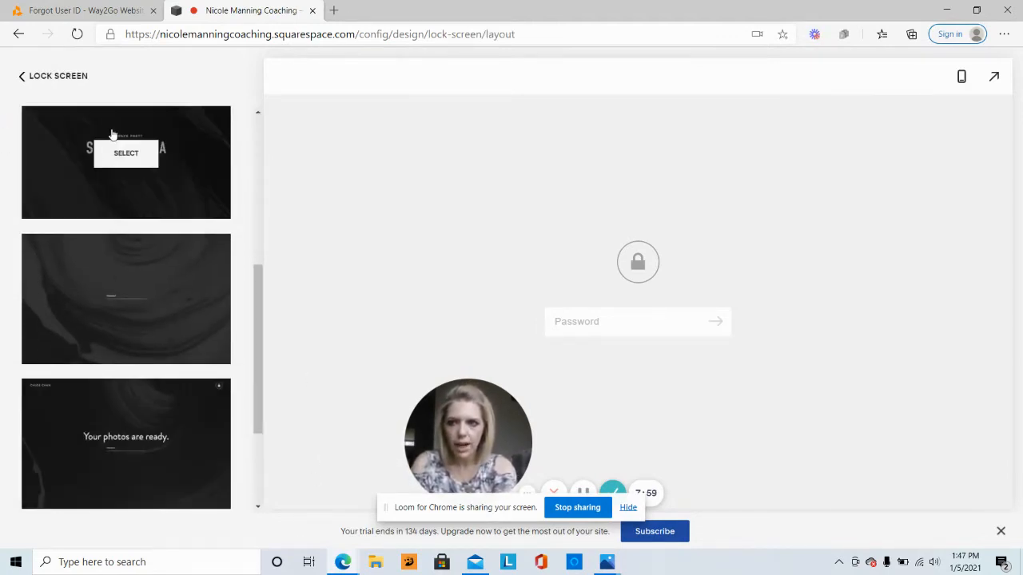
scroll(258, 469, "down", 2)
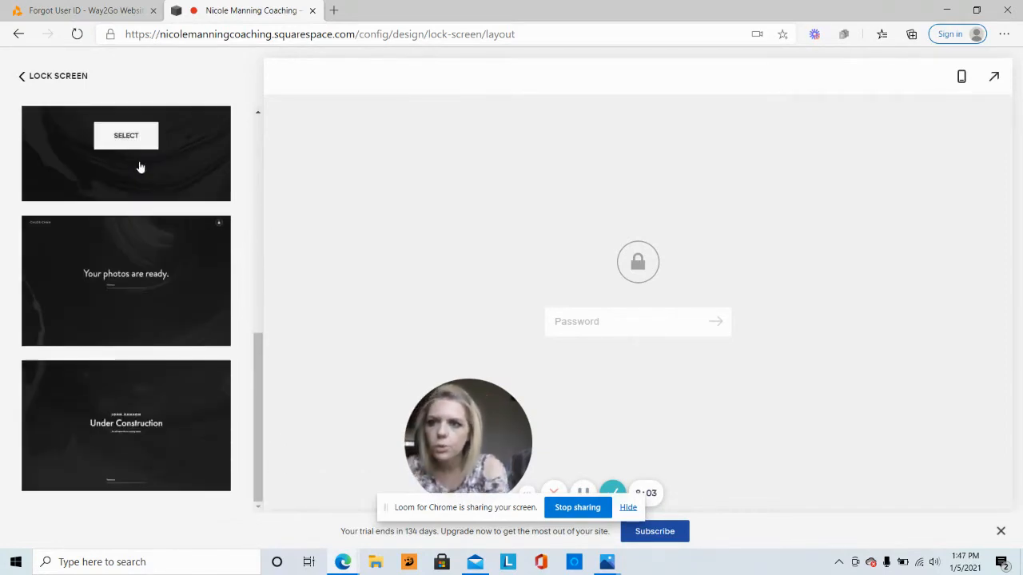
left_click(138, 136)
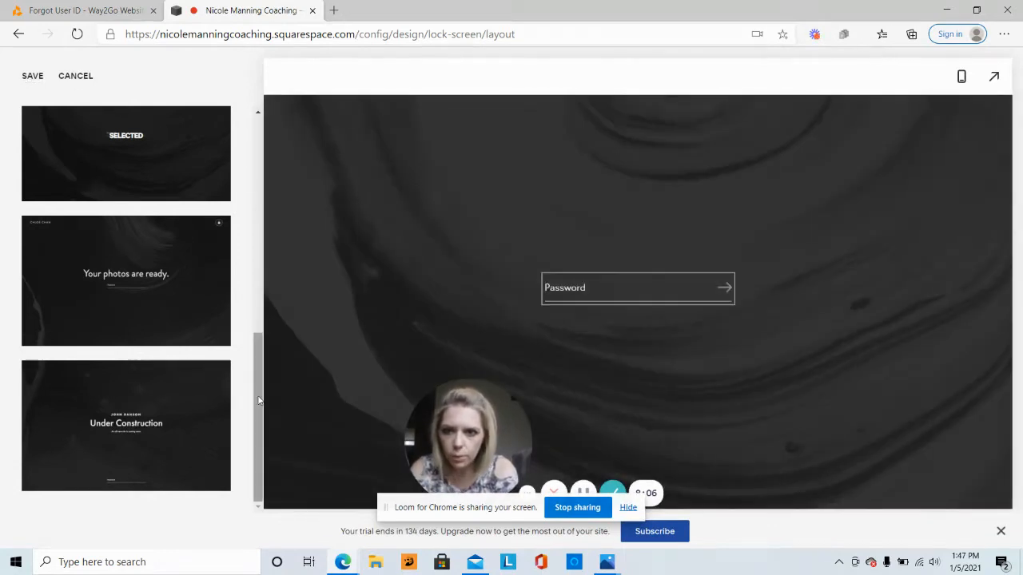
left_click_drag(258, 401, 292, 50)
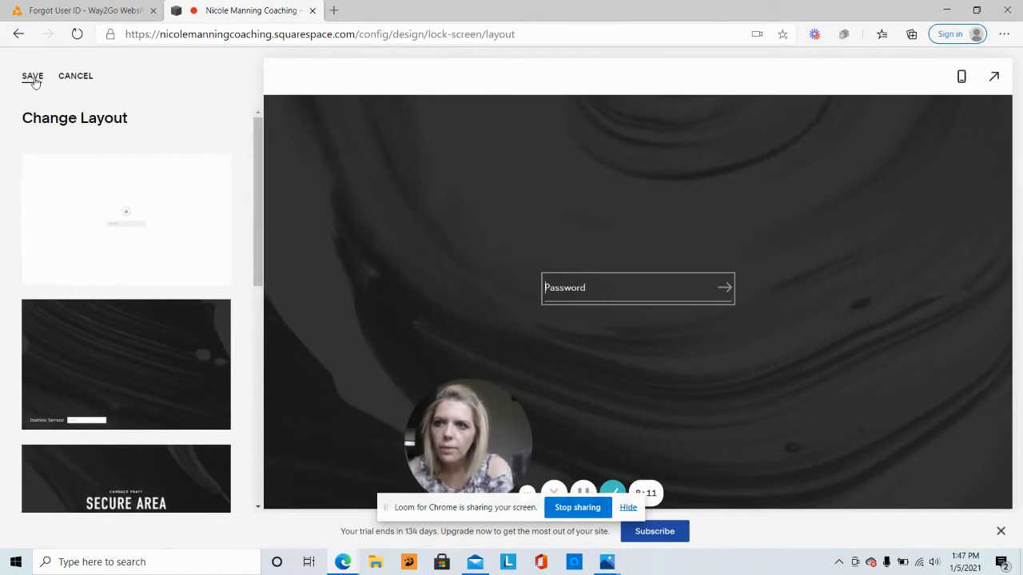
left_click(33, 76)
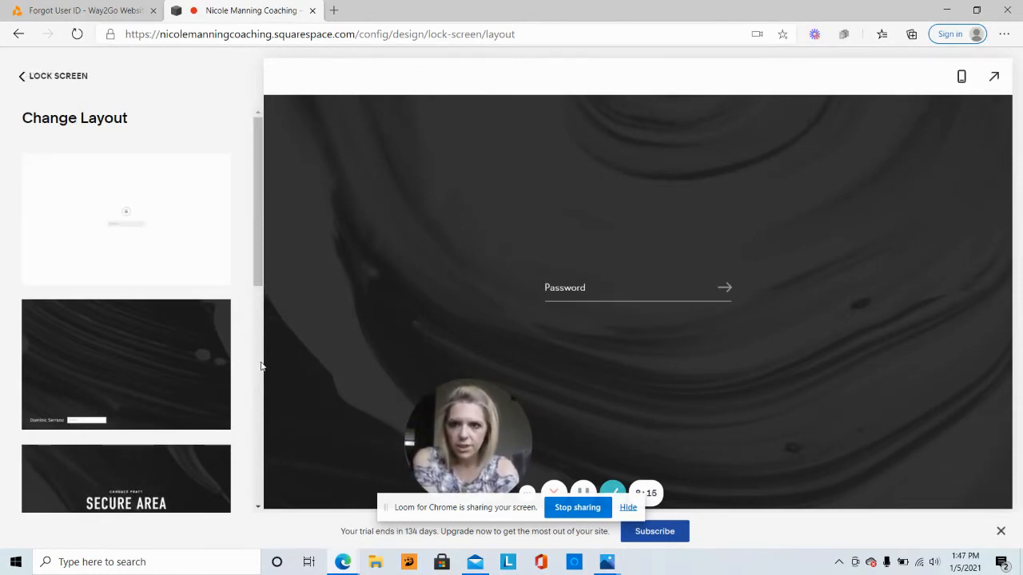
scroll(261, 366, "down", 4)
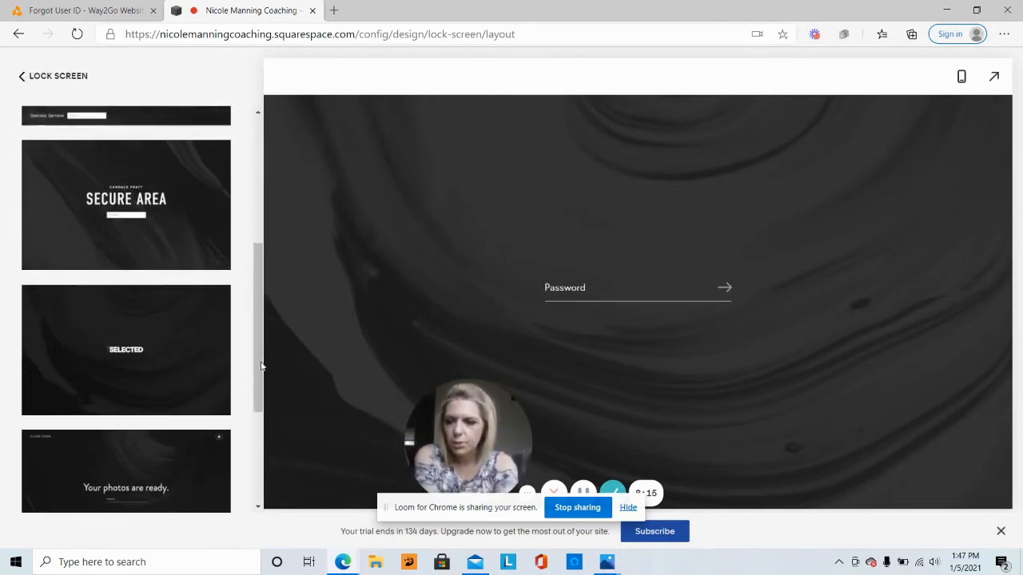
left_click(54, 77)
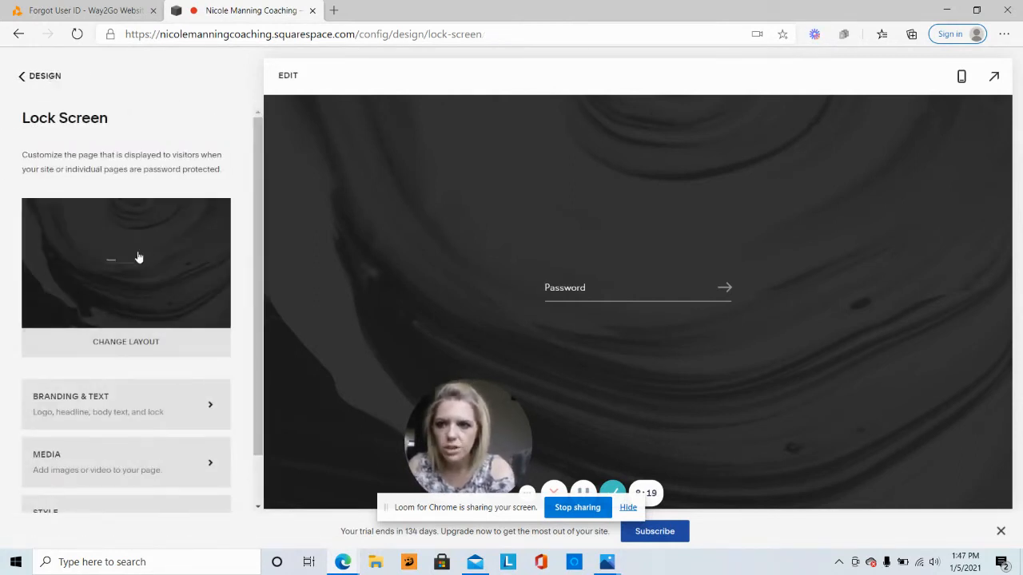
Step: Switch the lock screen branding to a logo and upload the owner's full-name logo image from the Logos folder in Business2
left_click(132, 413)
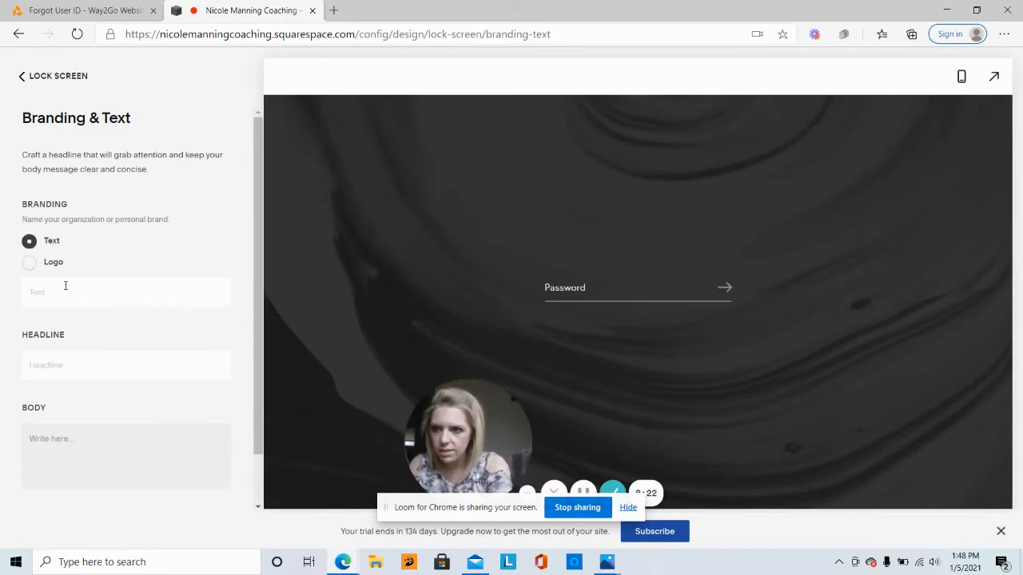
left_click(30, 265)
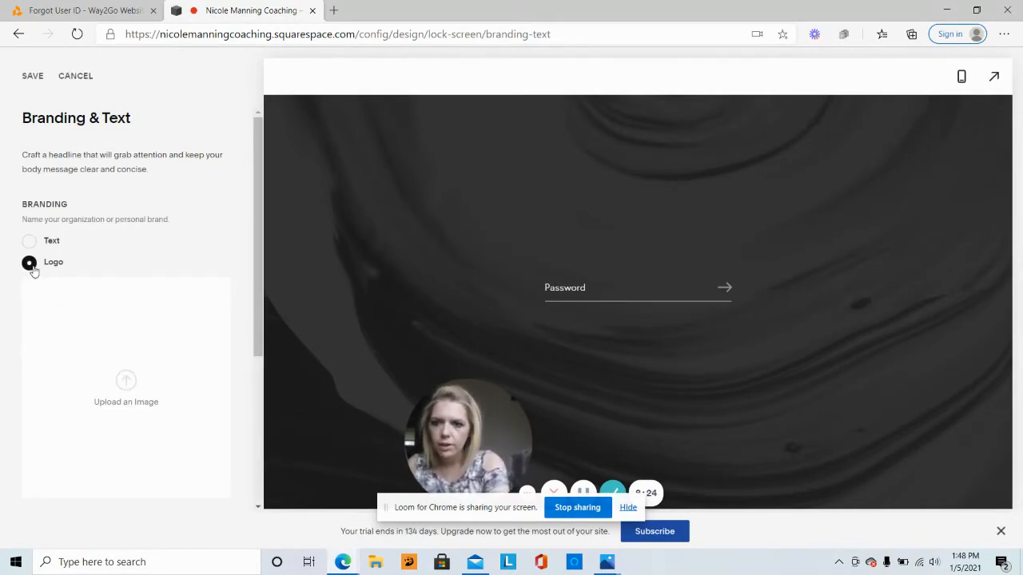
left_click(128, 382)
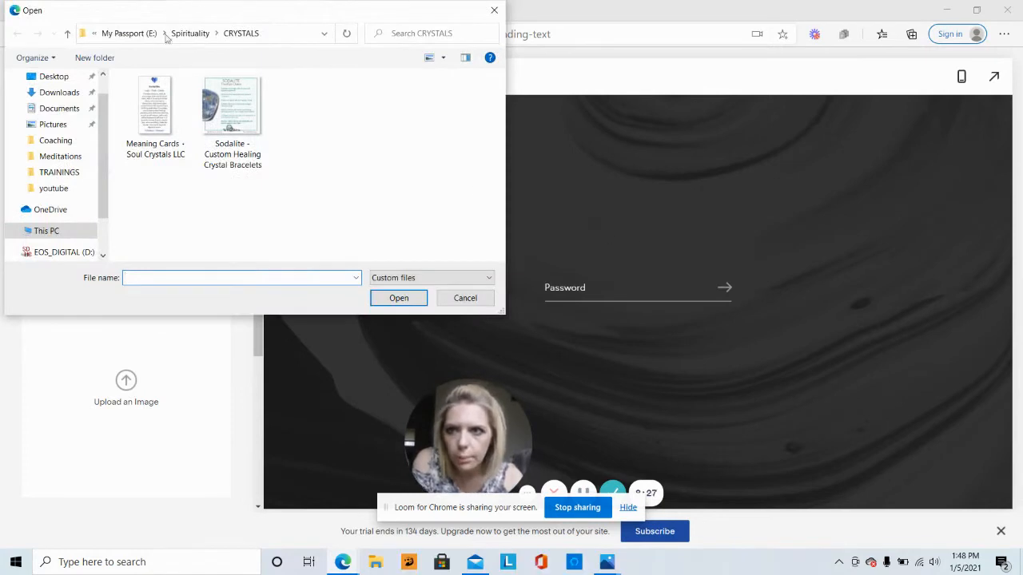
left_click(125, 34)
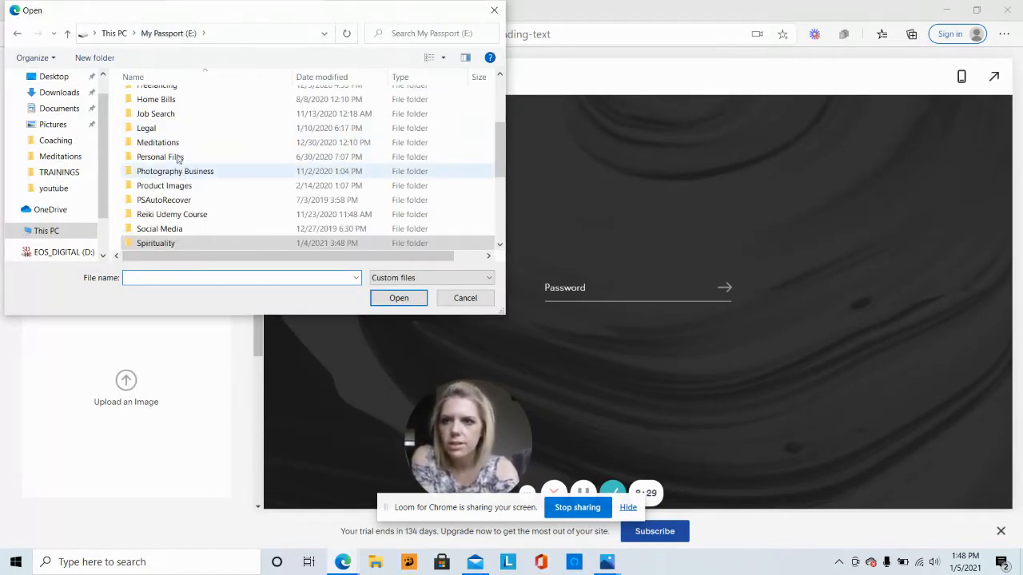
double_click(184, 86)
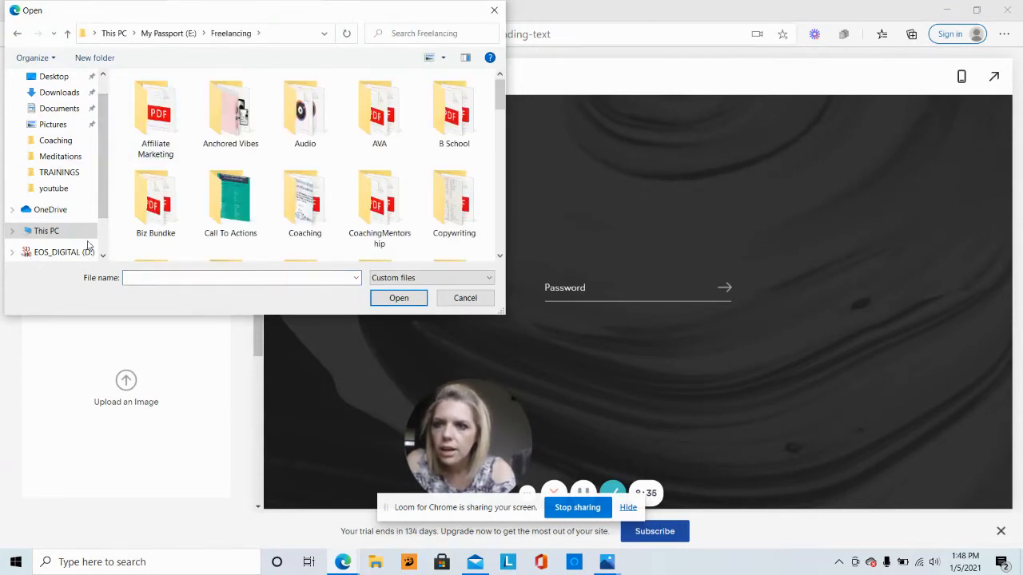
scroll(73, 227, "down", 1)
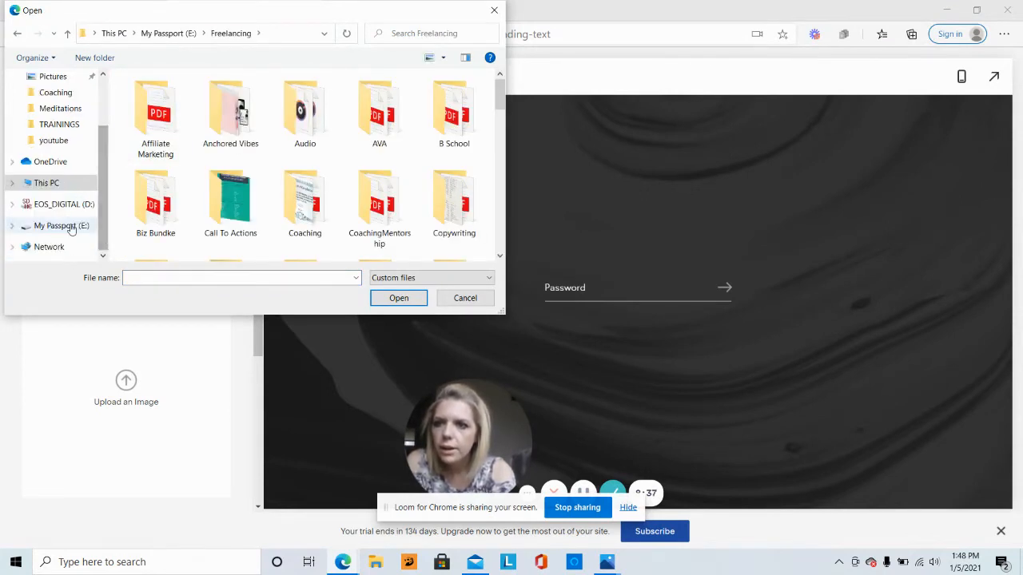
left_click(70, 226)
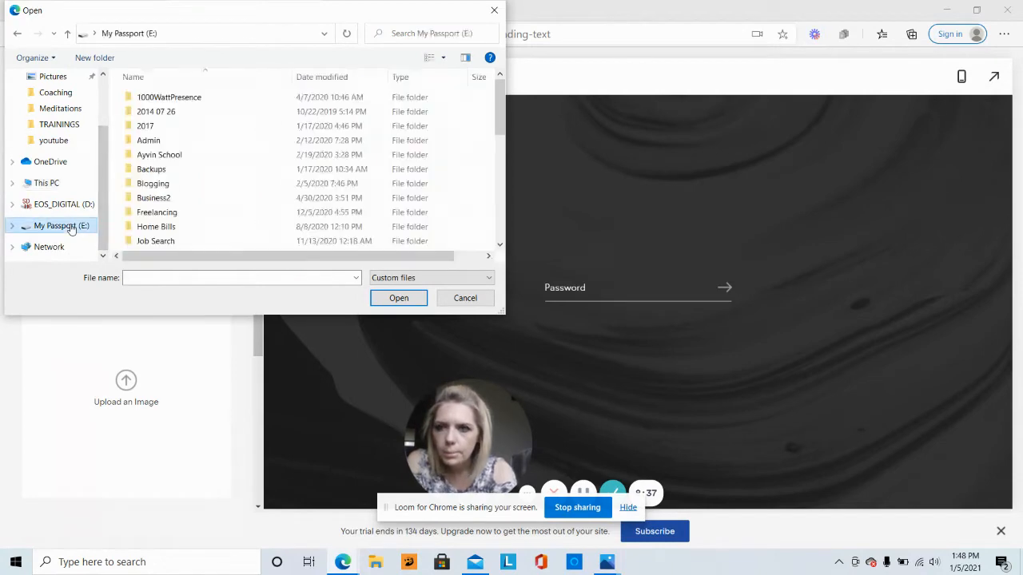
double_click(180, 199)
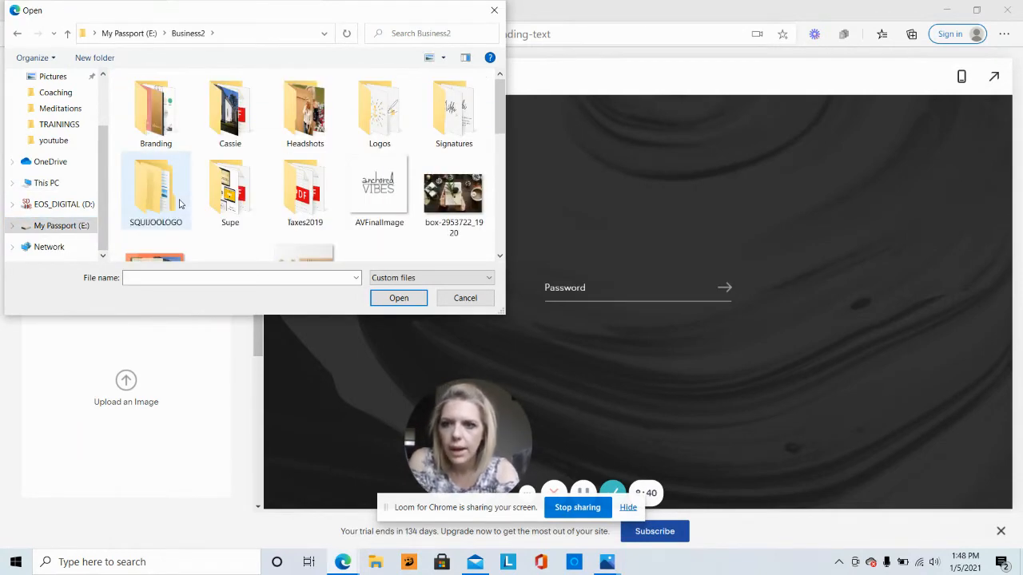
double_click(380, 112)
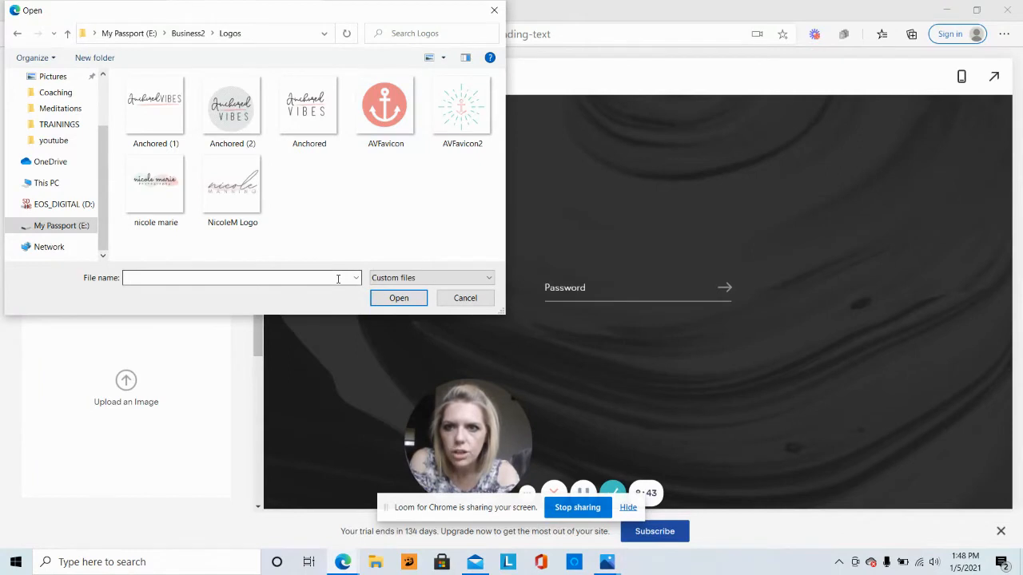
left_click(232, 190)
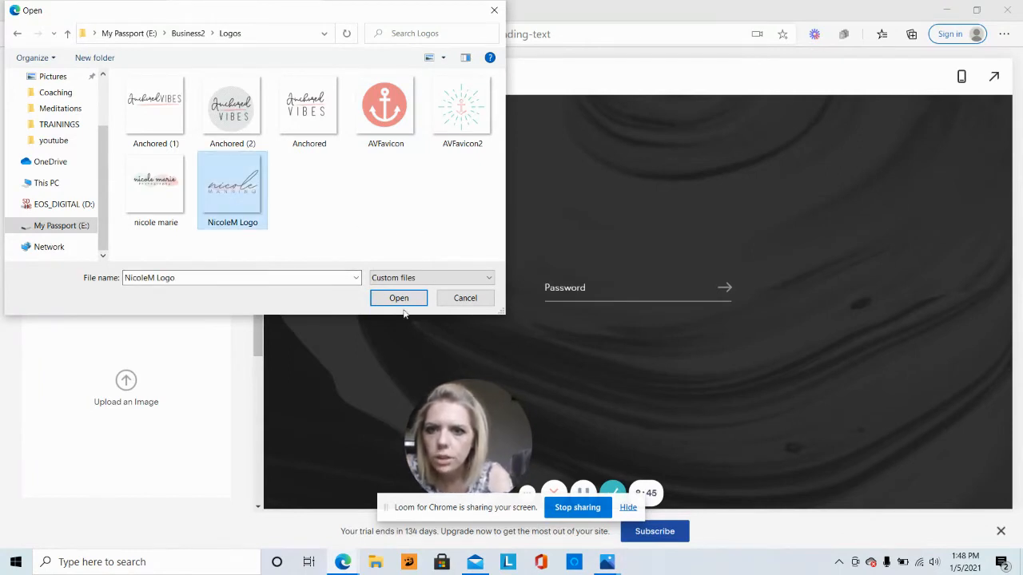
left_click(416, 298)
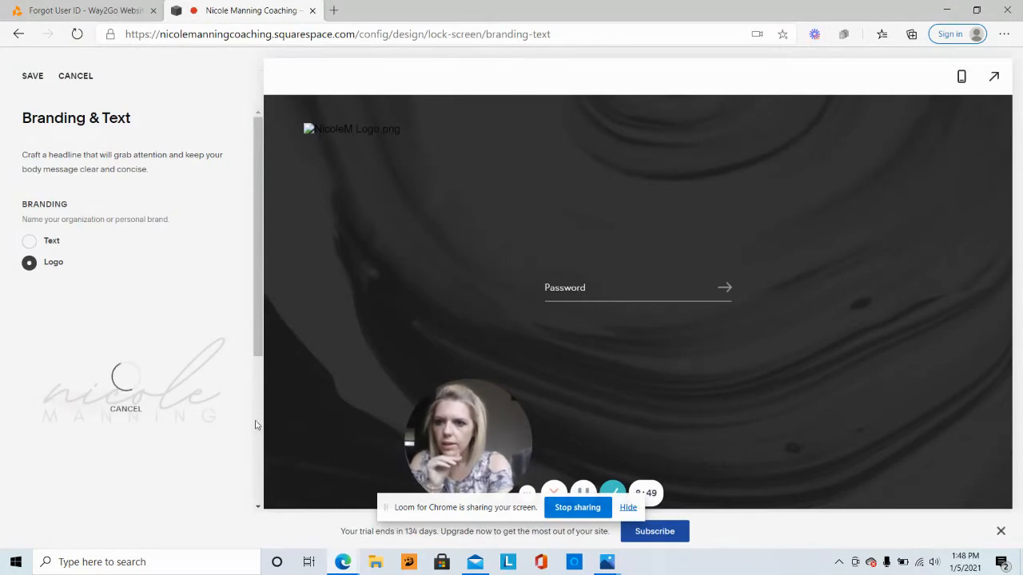
Step: Set the lock screen headline to "Welcome to The Portal!"
scroll(255, 425, "down", 3)
left_click(133, 312)
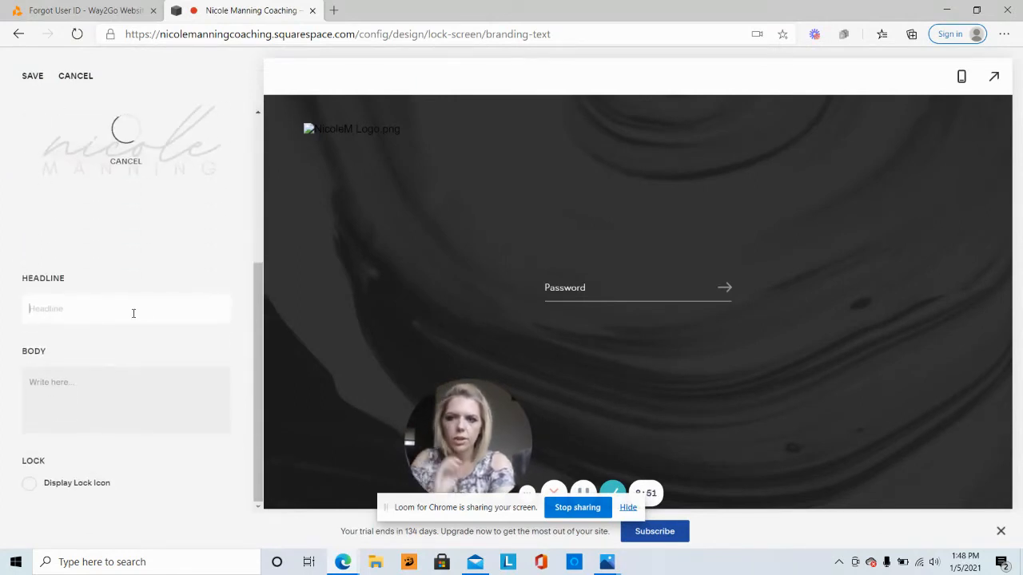
type("Welcome to")
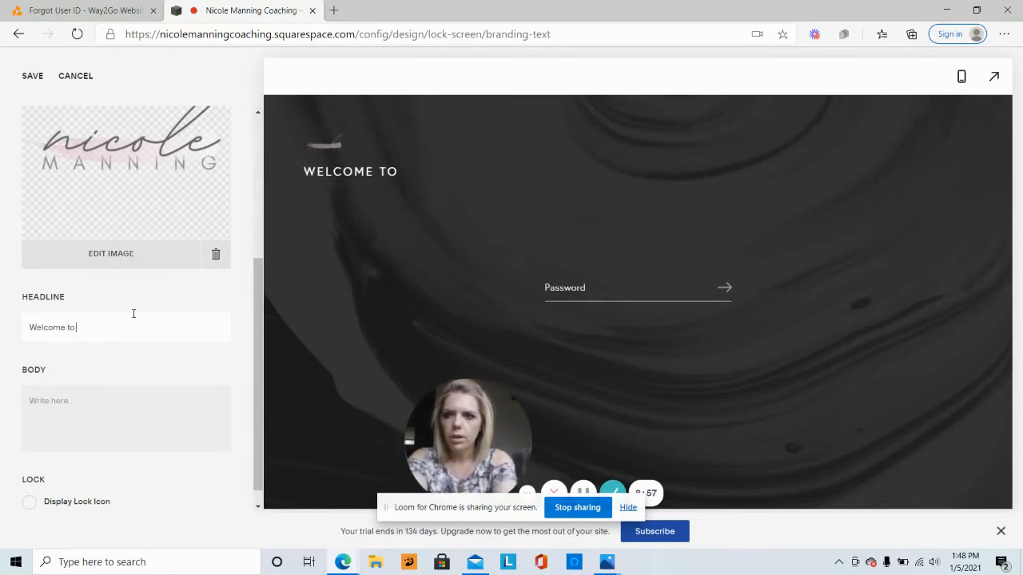
type(" the")
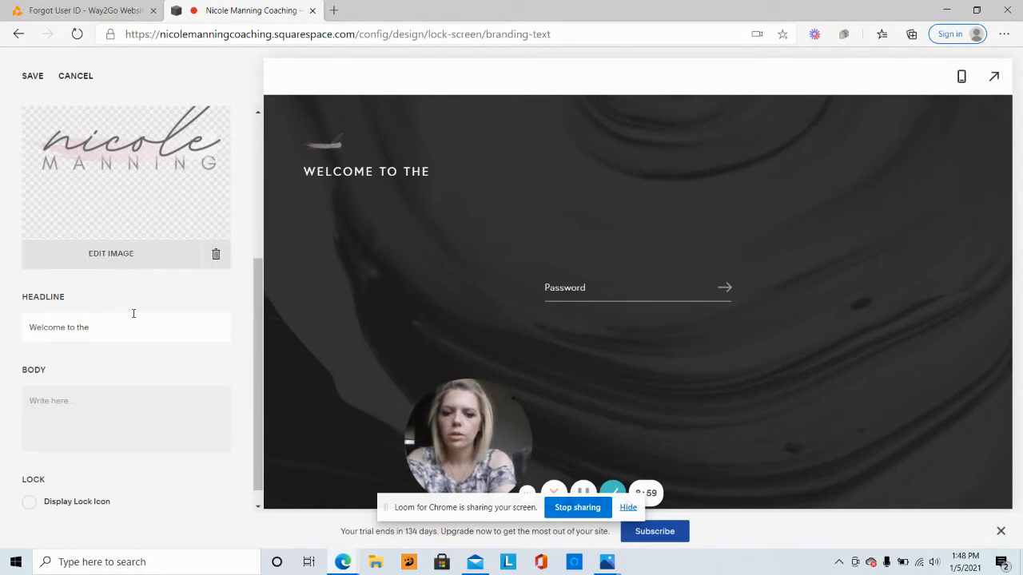
type(" pooul Portal")
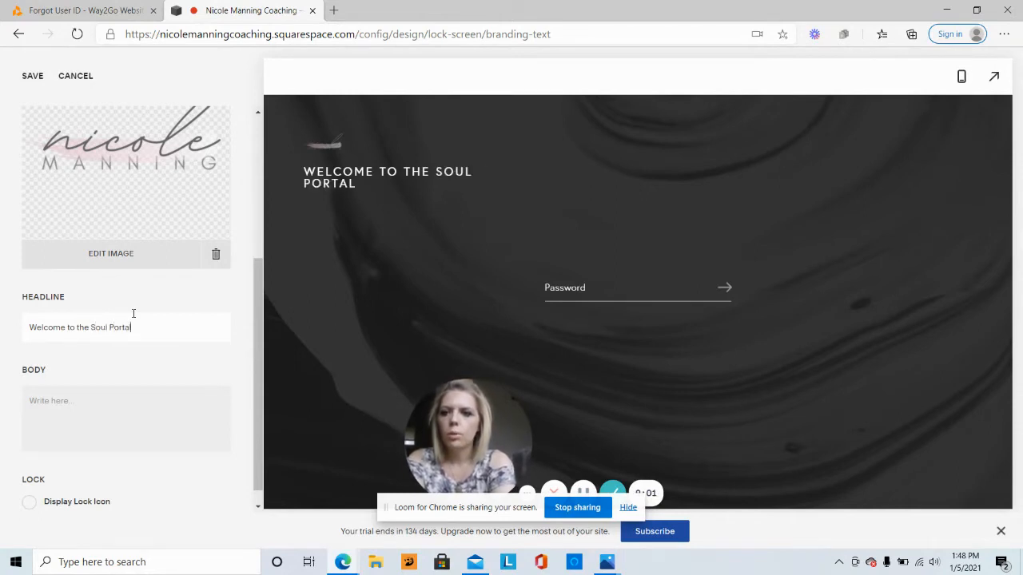
key("BackSpace")
key("BackSpace")
key("BackSpace")
key("BackSpace")
key("BackSpace")
key("BackSpace")
key("BackSpace")
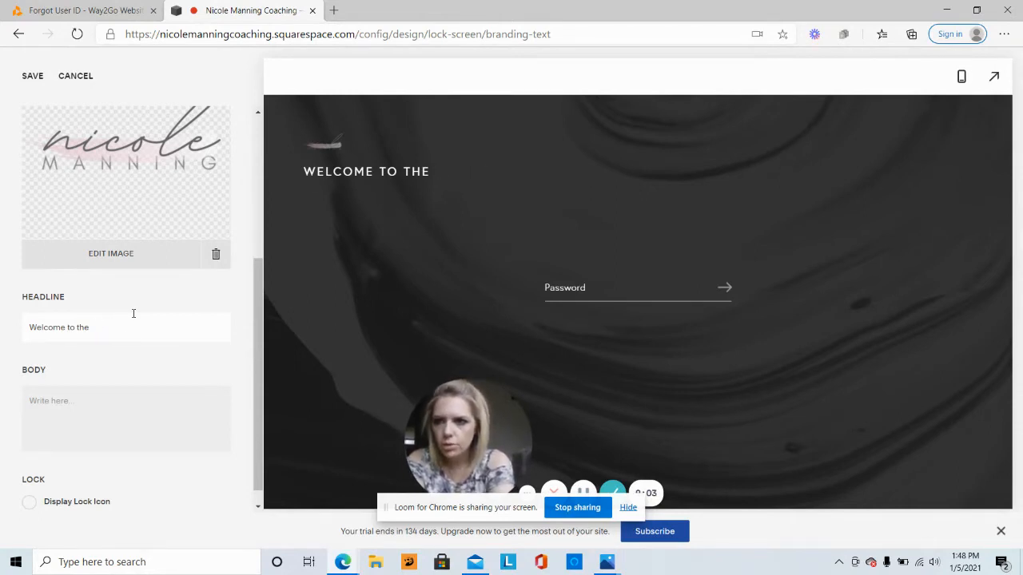
key("BackSpace")
key("BackSpace")
key("BackSpace")
type("The POrta")
key("BackSpace")
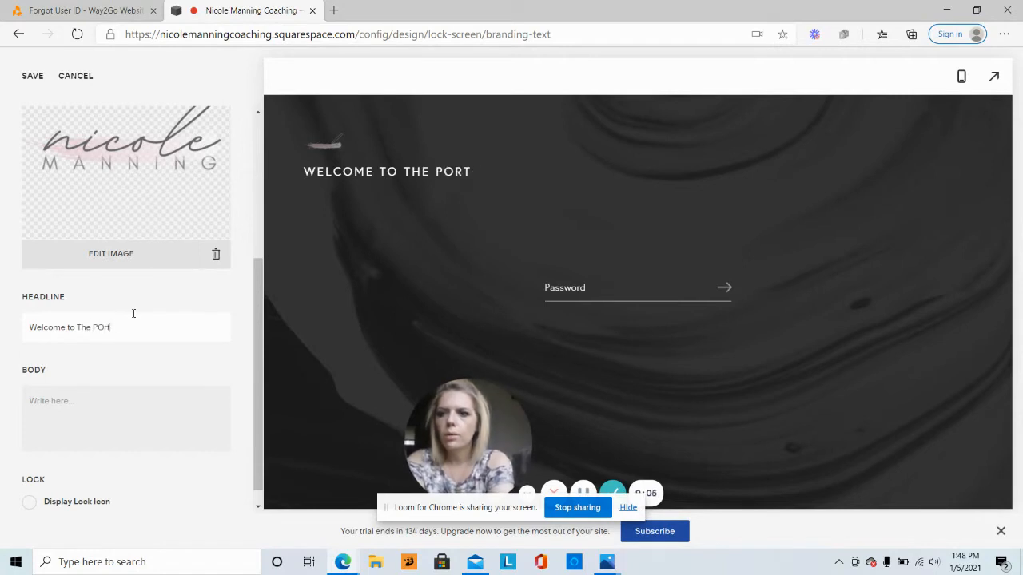
key("BackSpace")
key("BackSpace")
key("BackSpace")
type("ortal!")
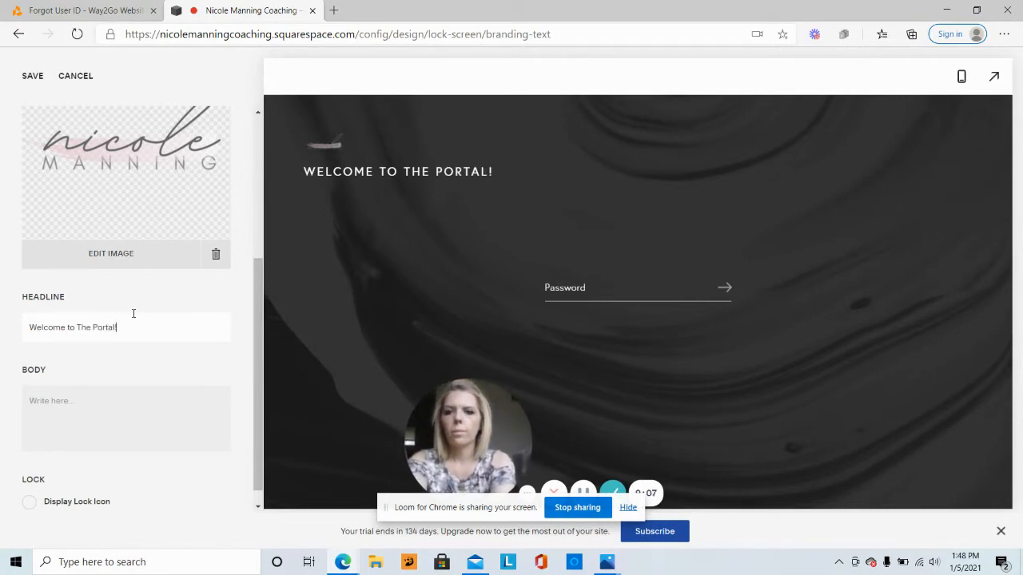
Step: Enter "Describe what this section is about." as the lock screen body text
left_click(104, 412)
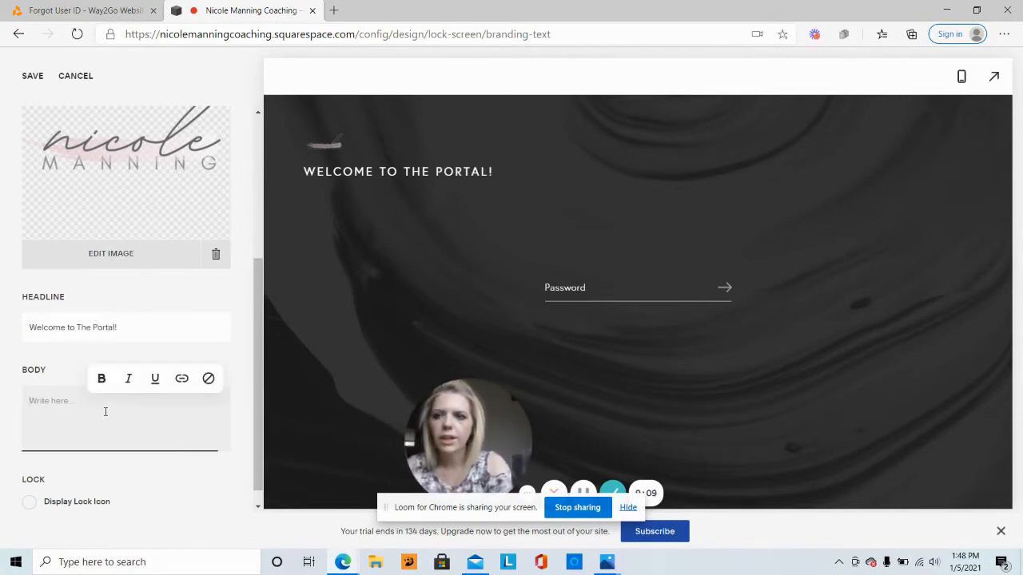
type("Desc")
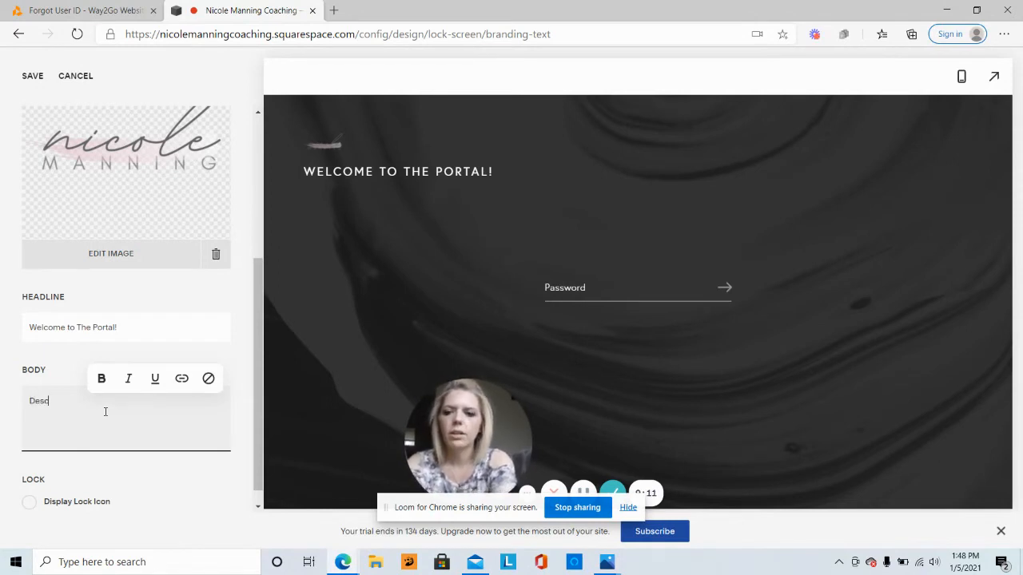
type("ribe what t")
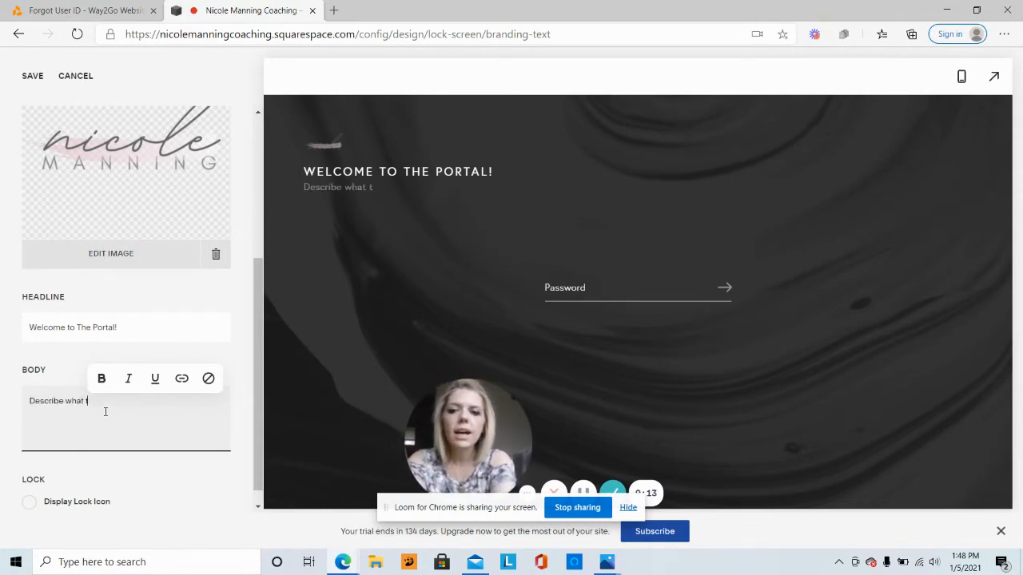
type("his section")
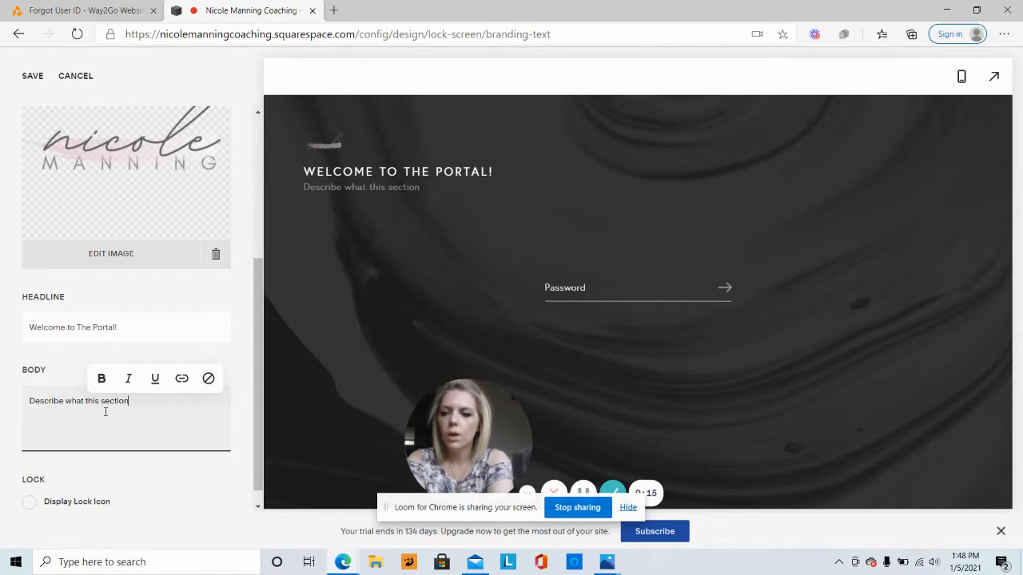
key("BackSpace")
key("BackSpace")
key("BackSpace")
type("ion is about.")
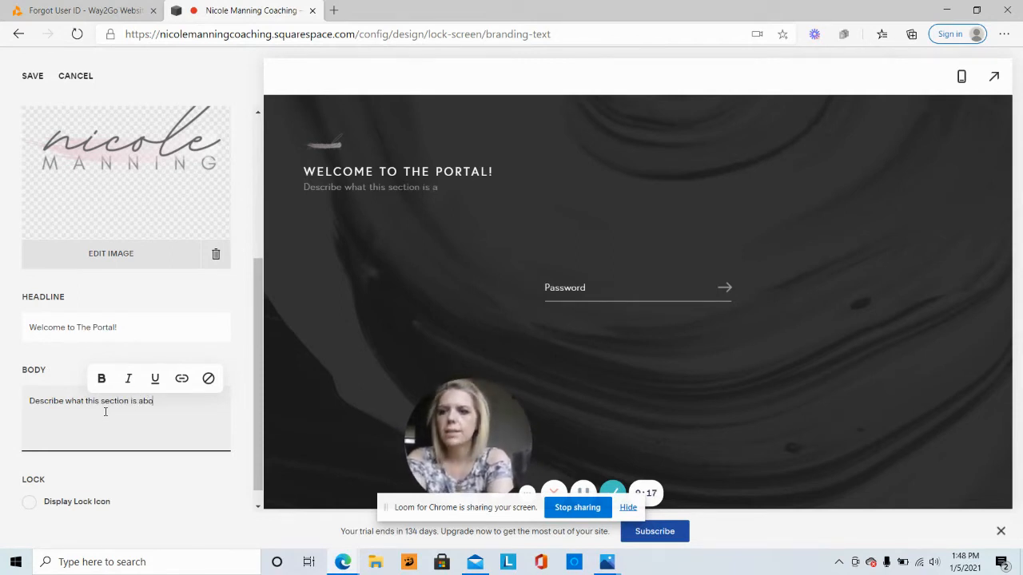
Step: Preview the lock icon and turn it off again, then save the branding and text and return to the lock screen settings
left_click(30, 504)
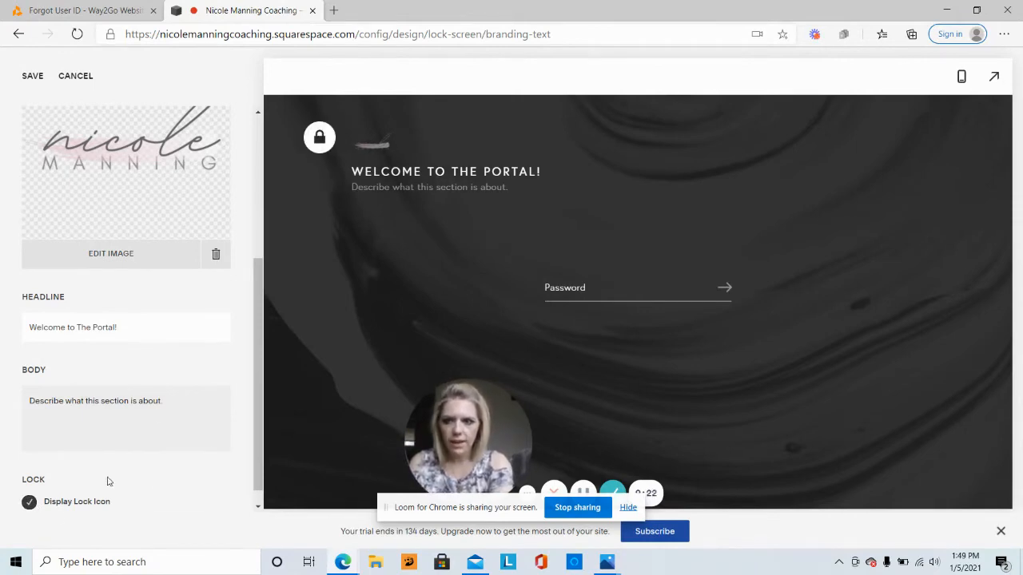
left_click(30, 503)
left_click_drag(259, 394, 260, 254)
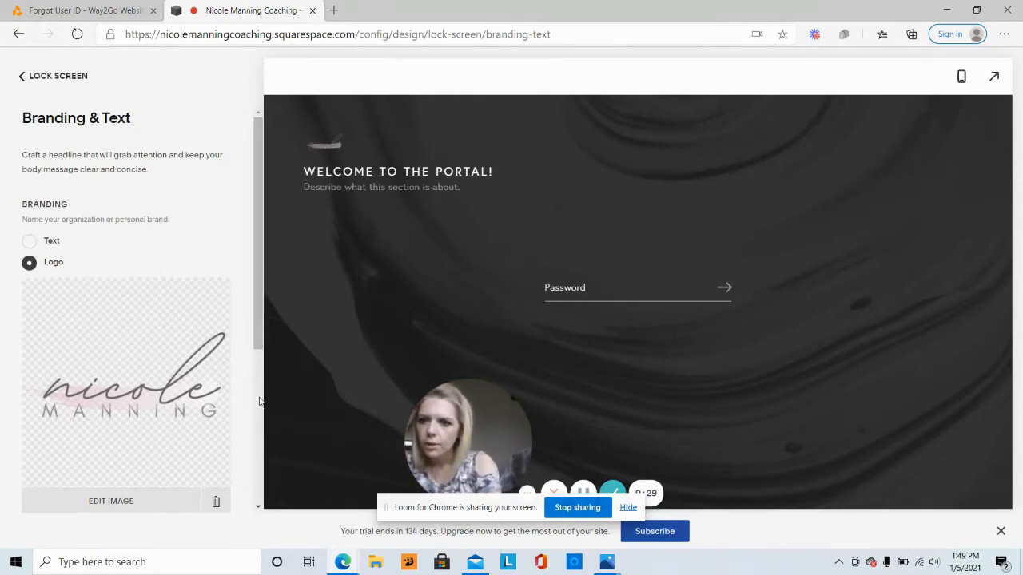
scroll(260, 400, "down", 3)
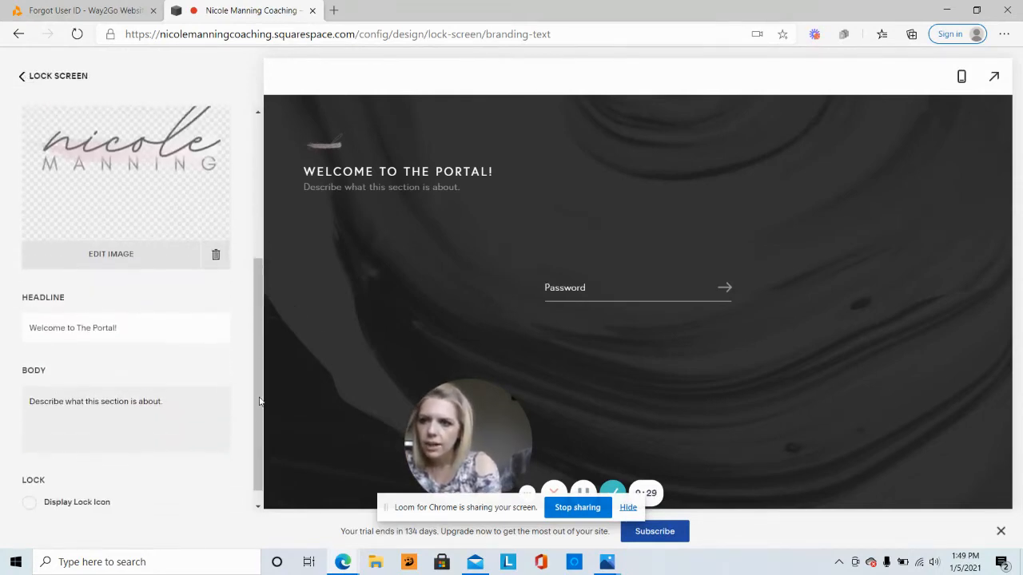
left_click(32, 75)
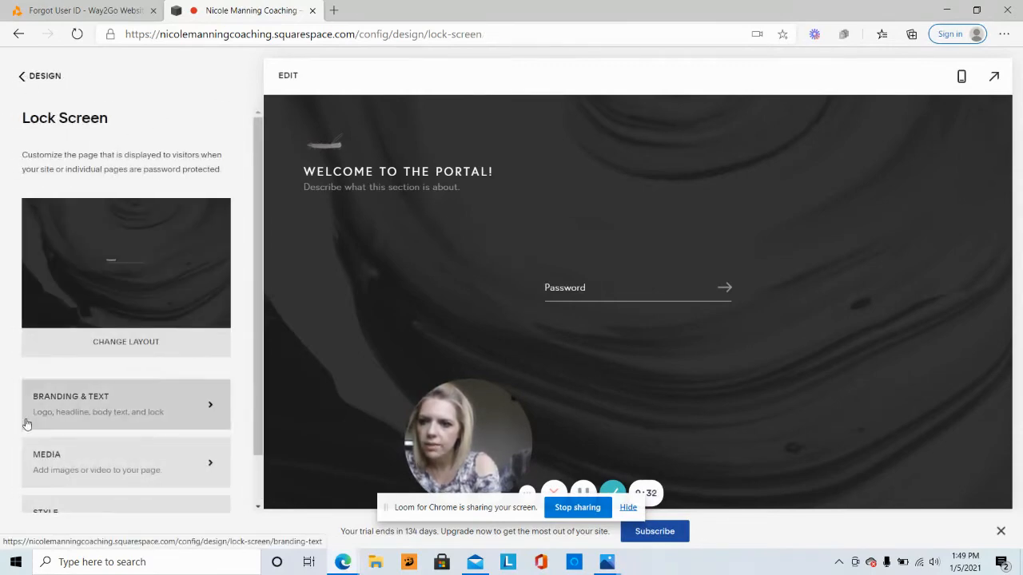
Step: Open the lock screen's media settings and search the free stock images for "crystals" as a background image
left_click(69, 470)
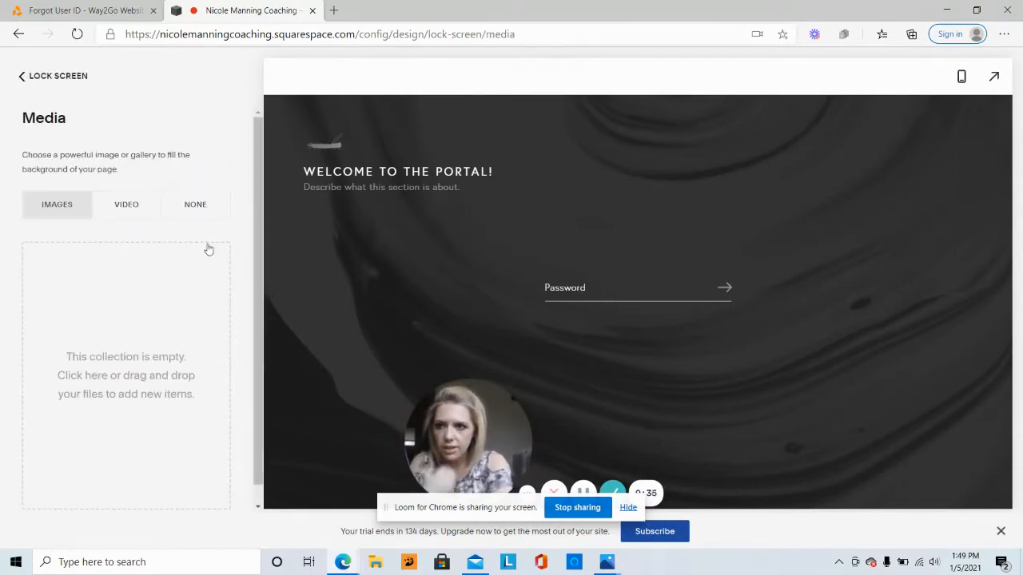
left_click(151, 377)
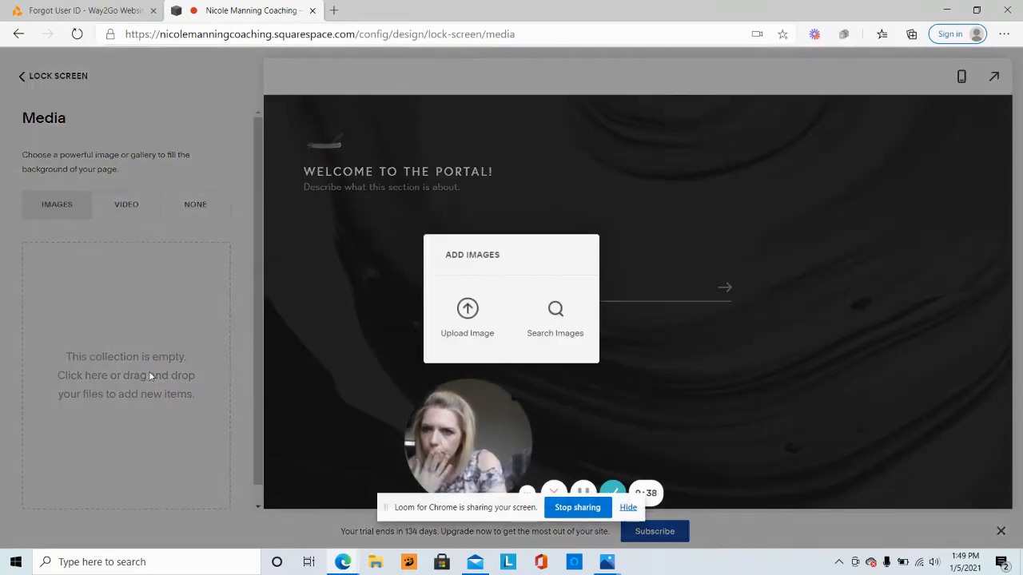
left_click(576, 335)
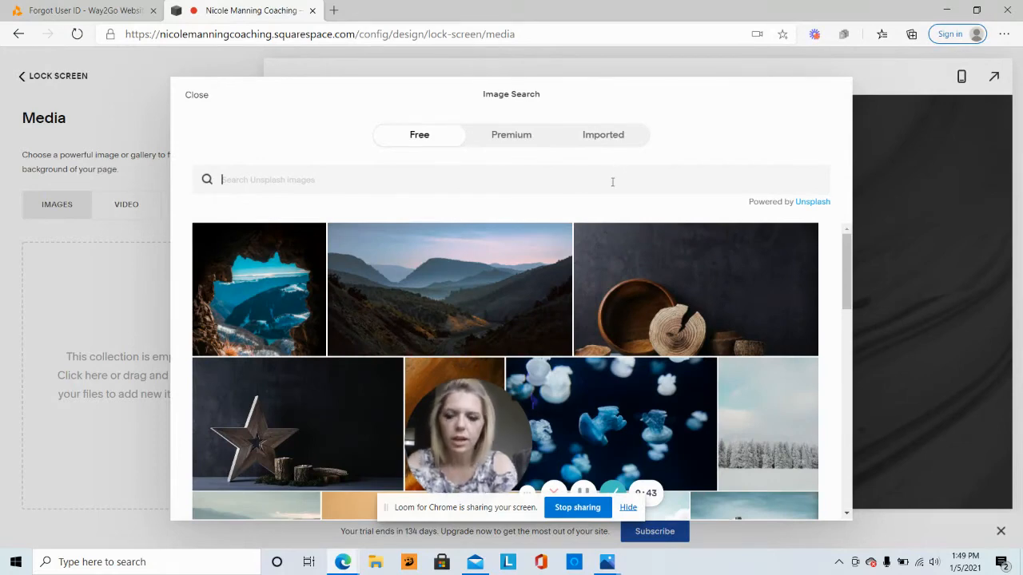
type("s")
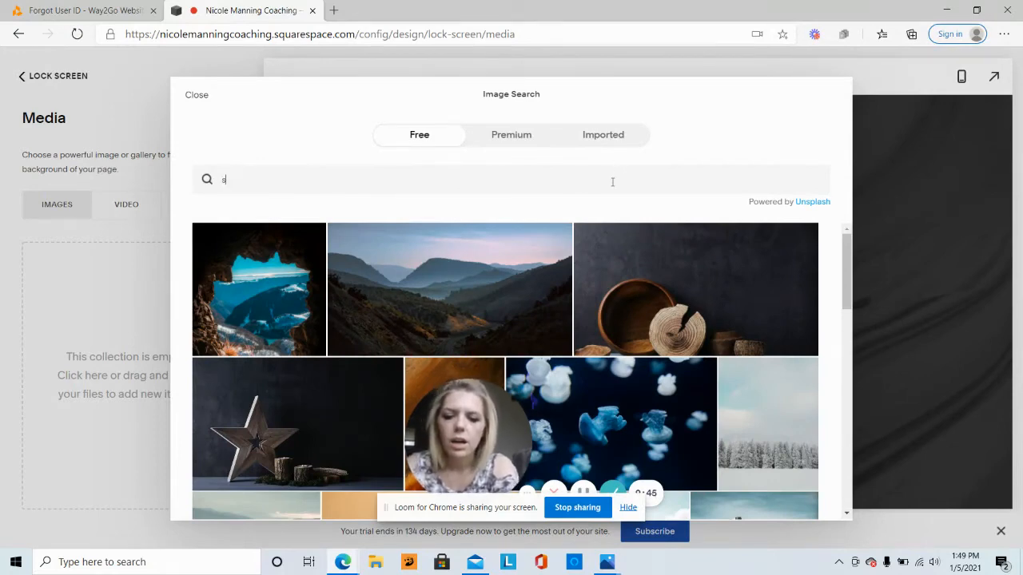
type("rystal")
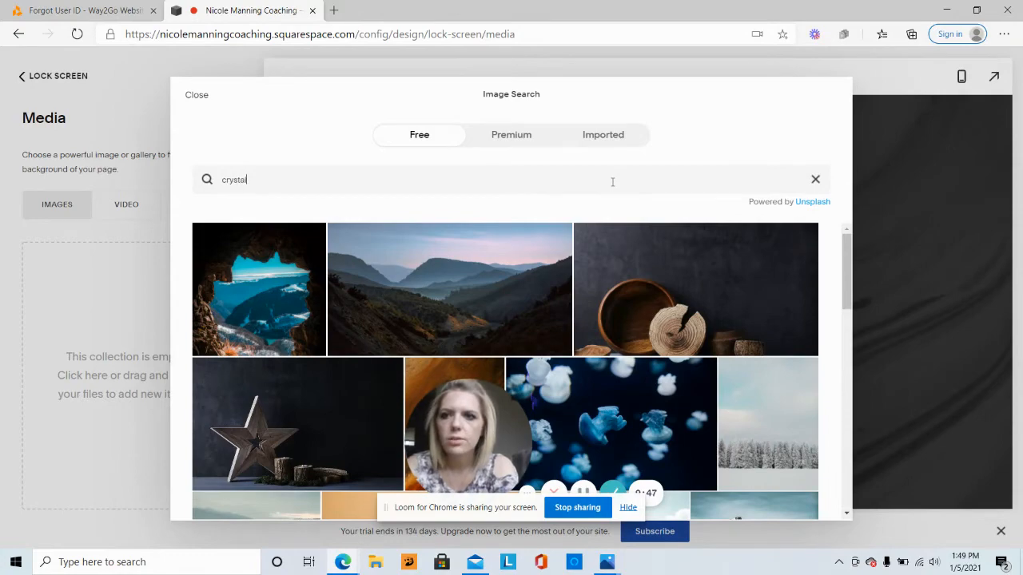
type("s")
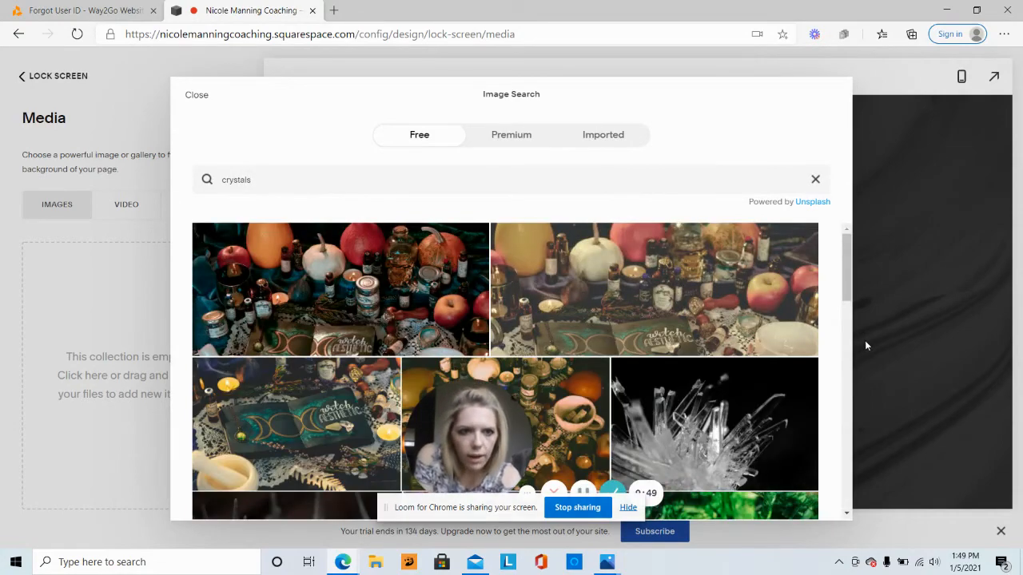
Step: Add the photo of a pink crystal pendulum in a green bowl as the lock screen background
scroll(847, 342, "down", 3)
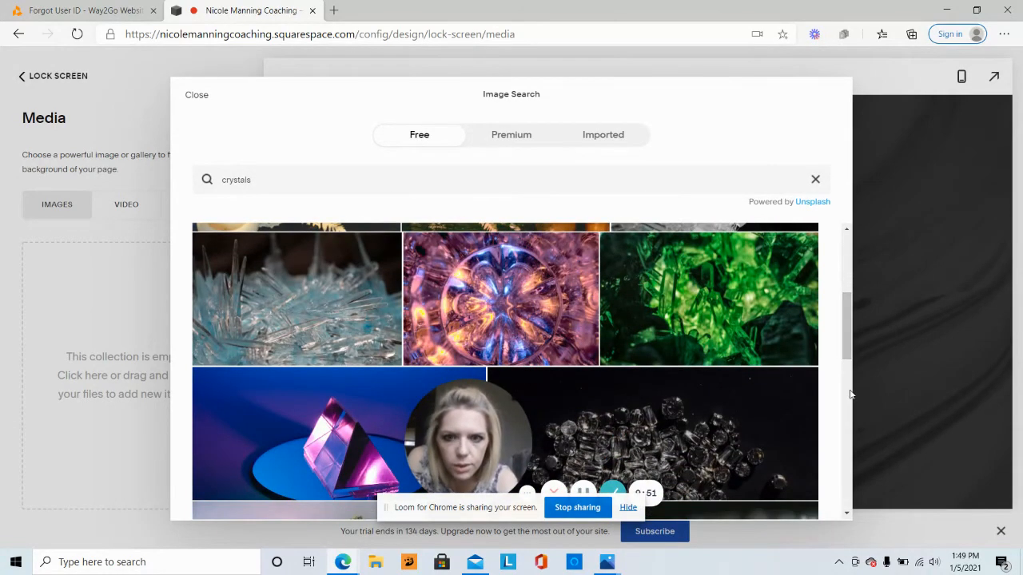
scroll(851, 394, "down", 3)
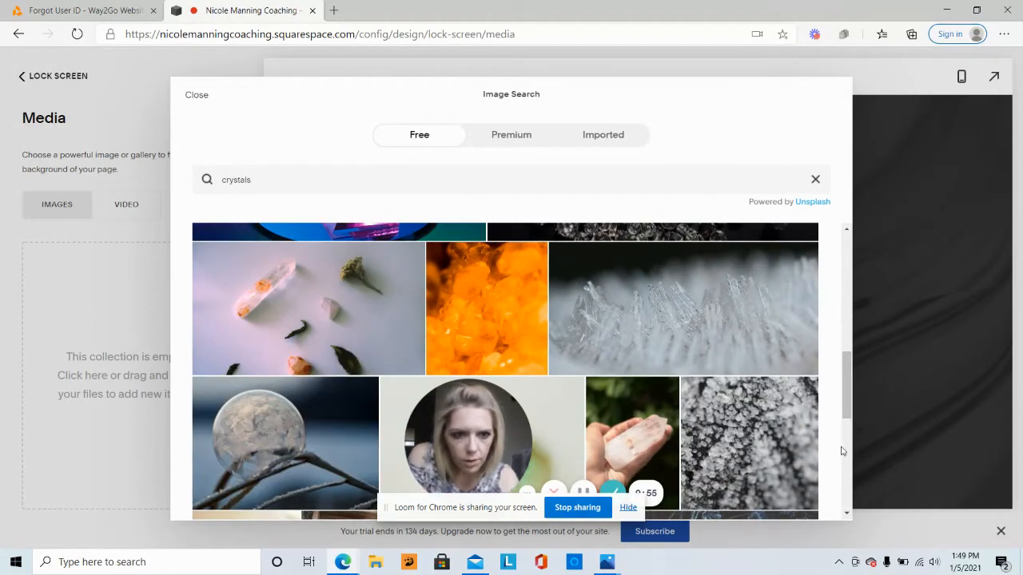
scroll(850, 454, "down", 3)
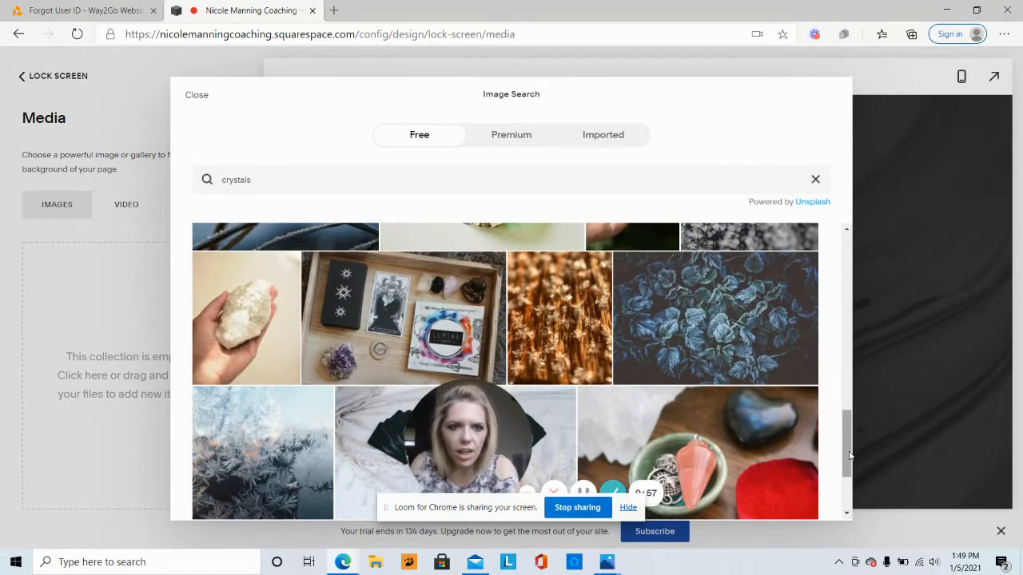
scroll(850, 455, "down", 2)
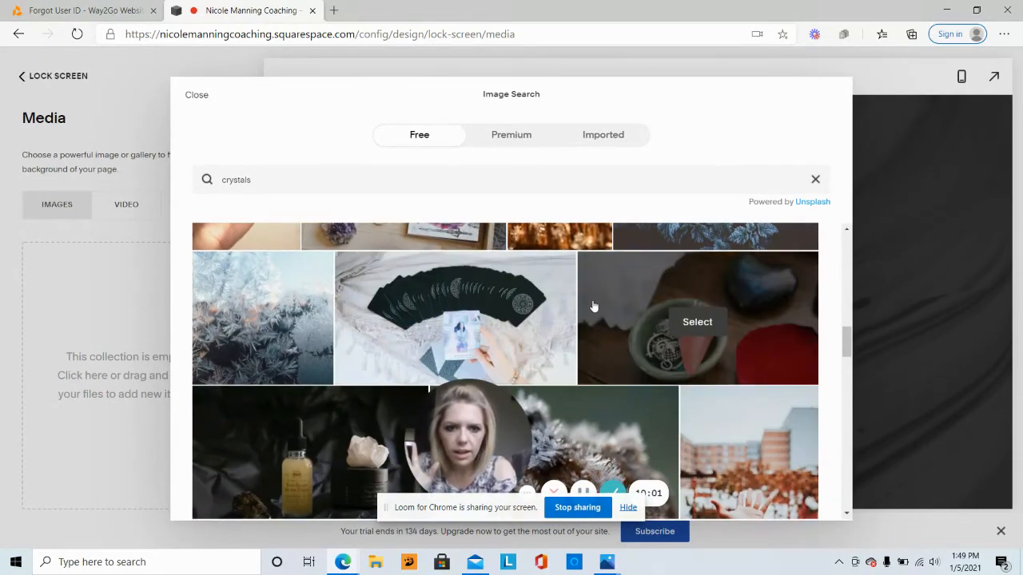
left_click(697, 323)
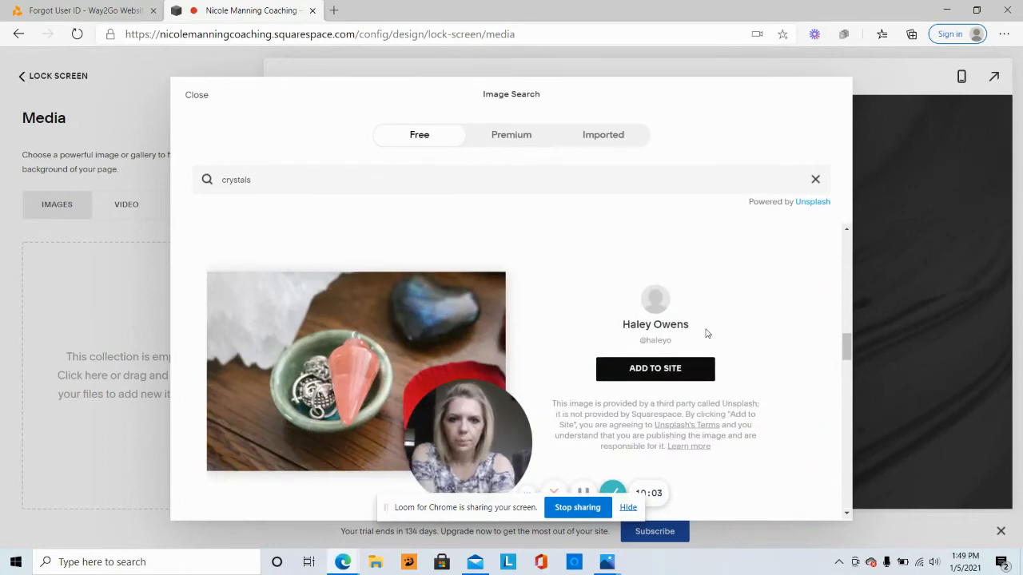
left_click(657, 373)
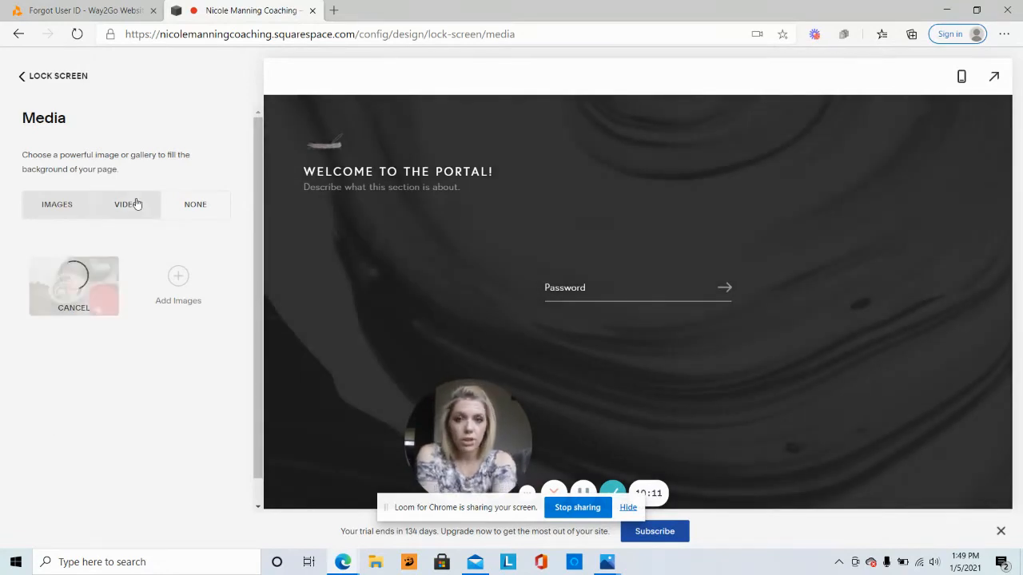
left_click(171, 208)
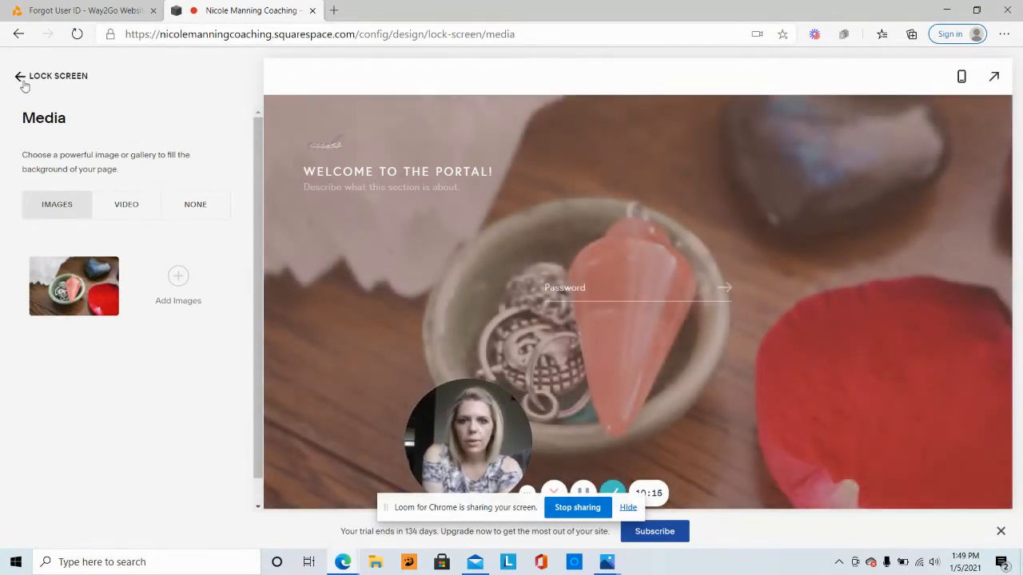
Step: Return to the lock screen settings and open the style settings
left_click(21, 78)
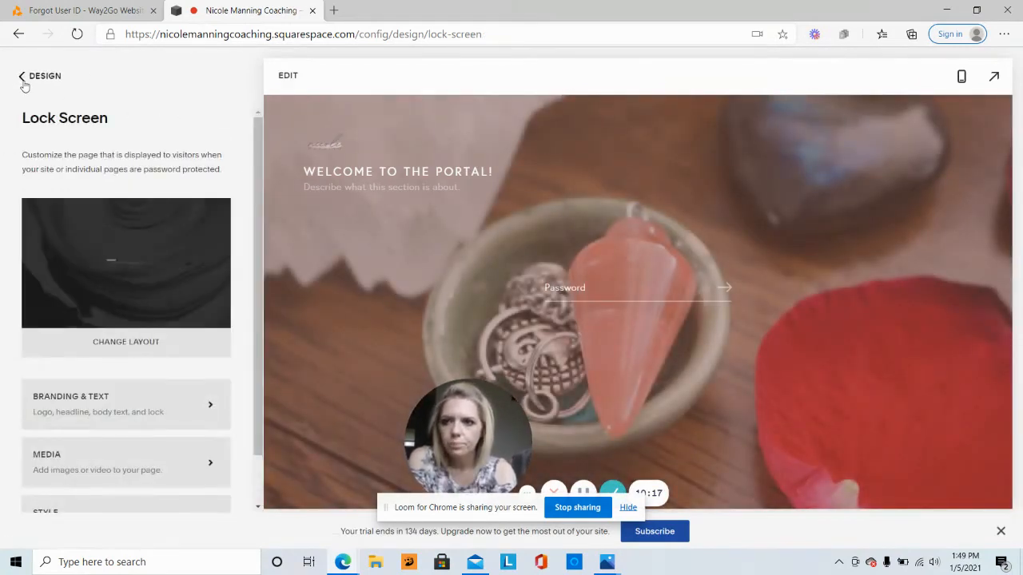
scroll(257, 472, "down", 1)
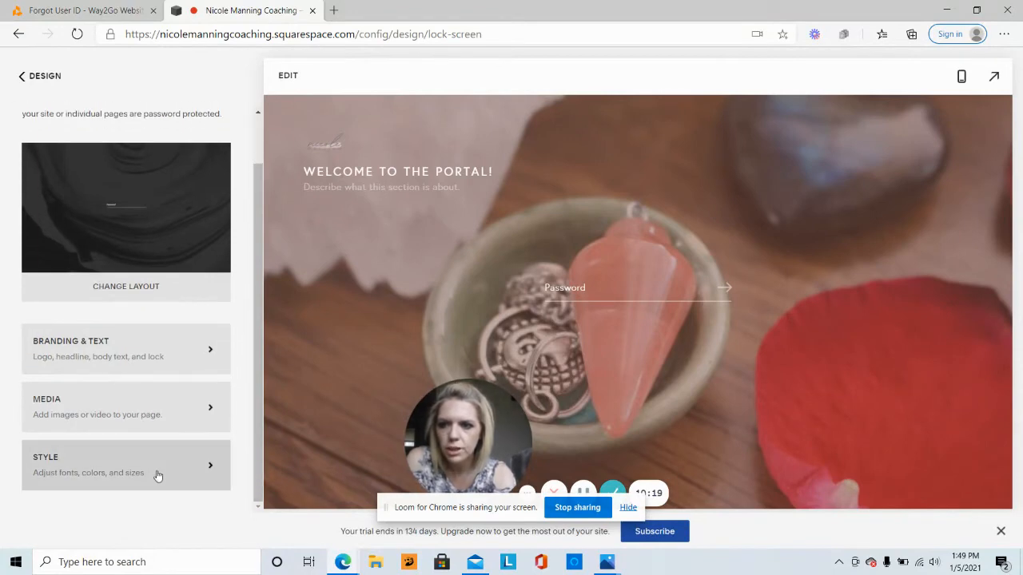
left_click(155, 475)
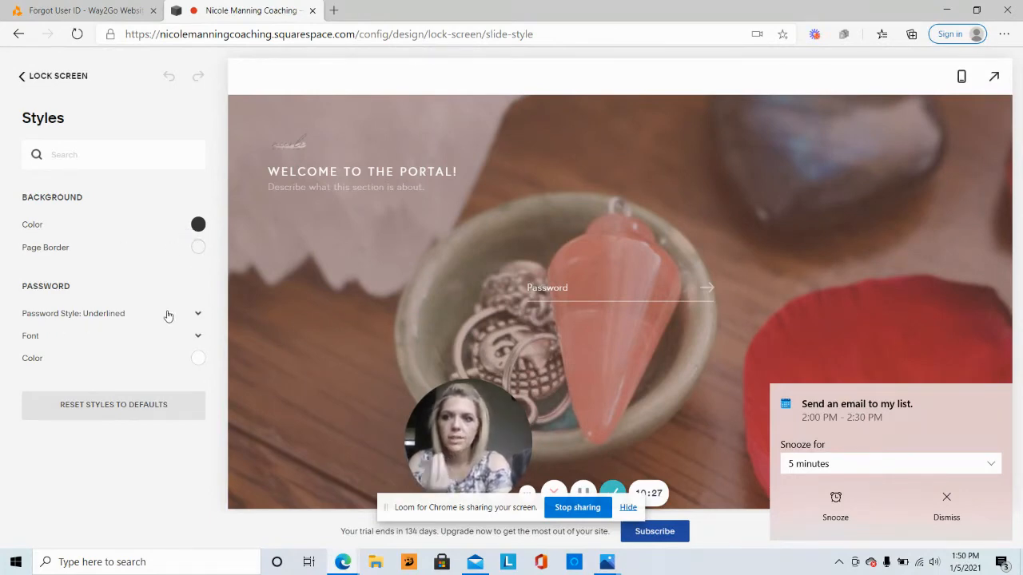
Step: Try the Rectangle password style on the lock screen and switch back to Underlined
left_click(195, 319)
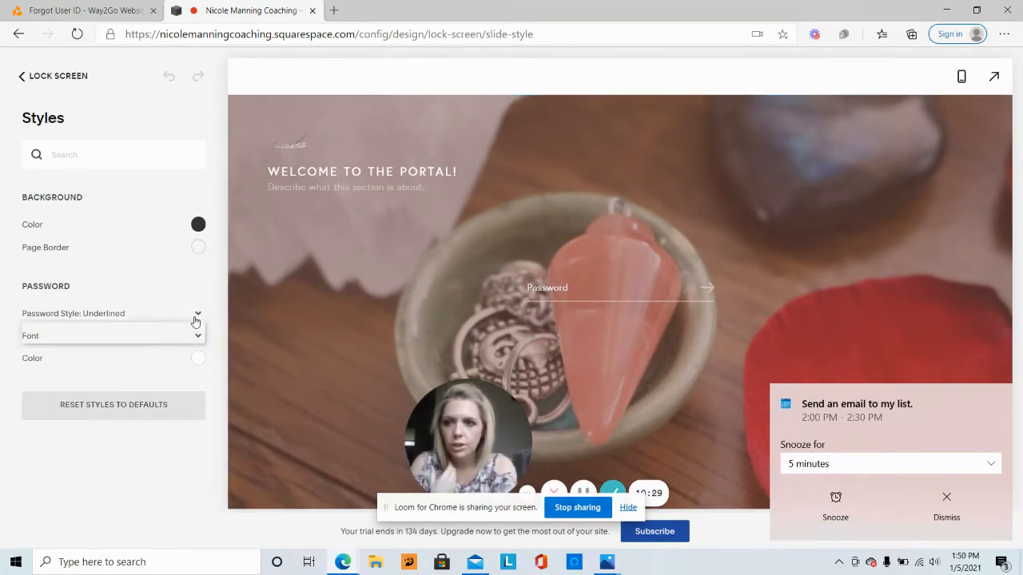
left_click(165, 336)
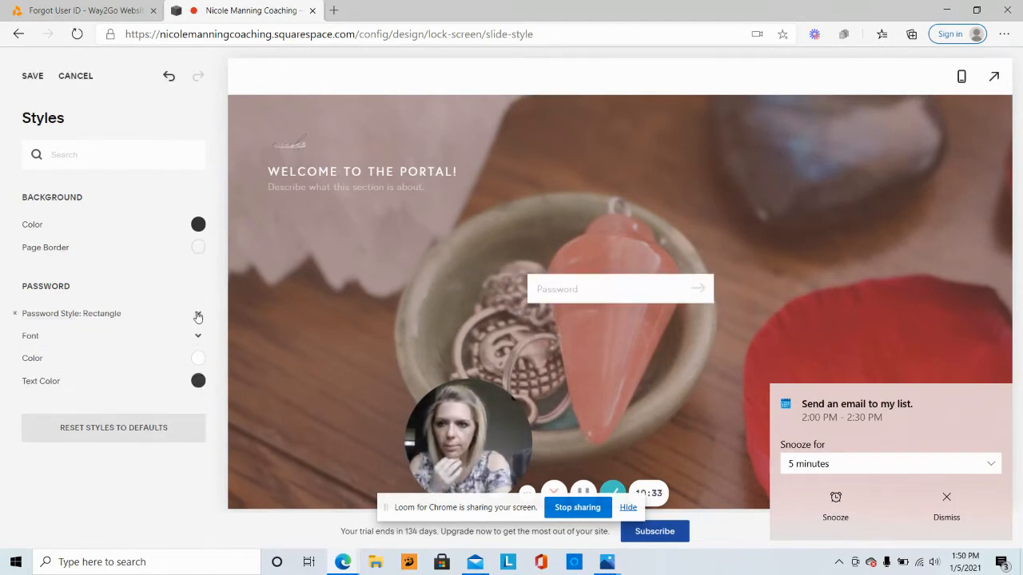
left_click(196, 315)
left_click(154, 339)
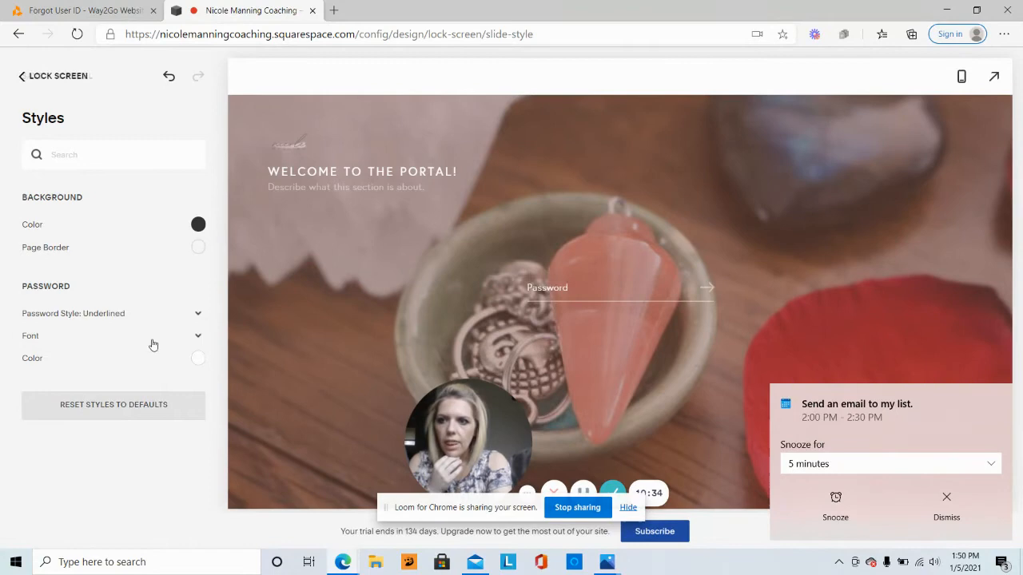
Step: Try Montserrat and URW DIN as the font of the lock screen's password field
left_click(200, 337)
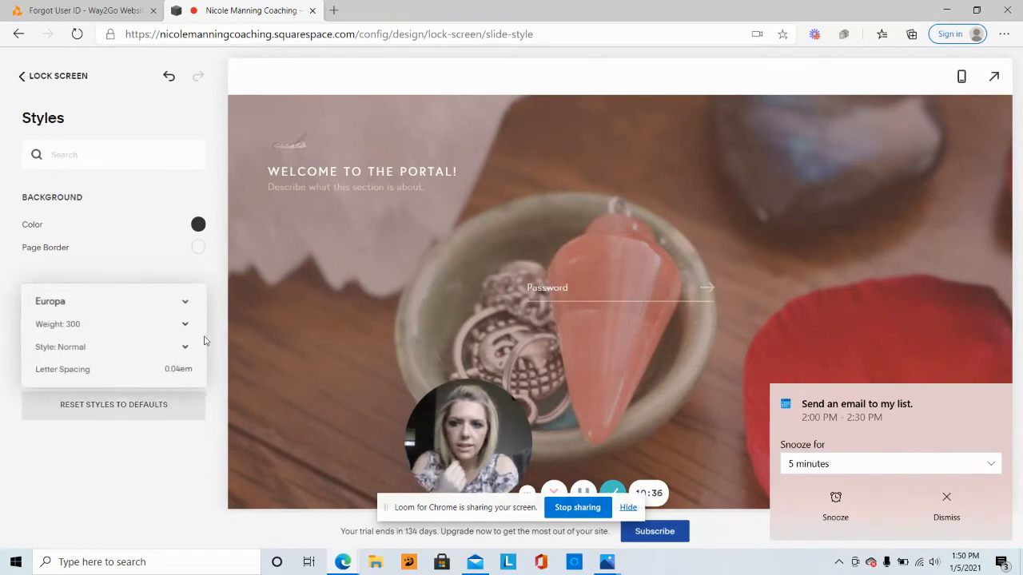
left_click(79, 308)
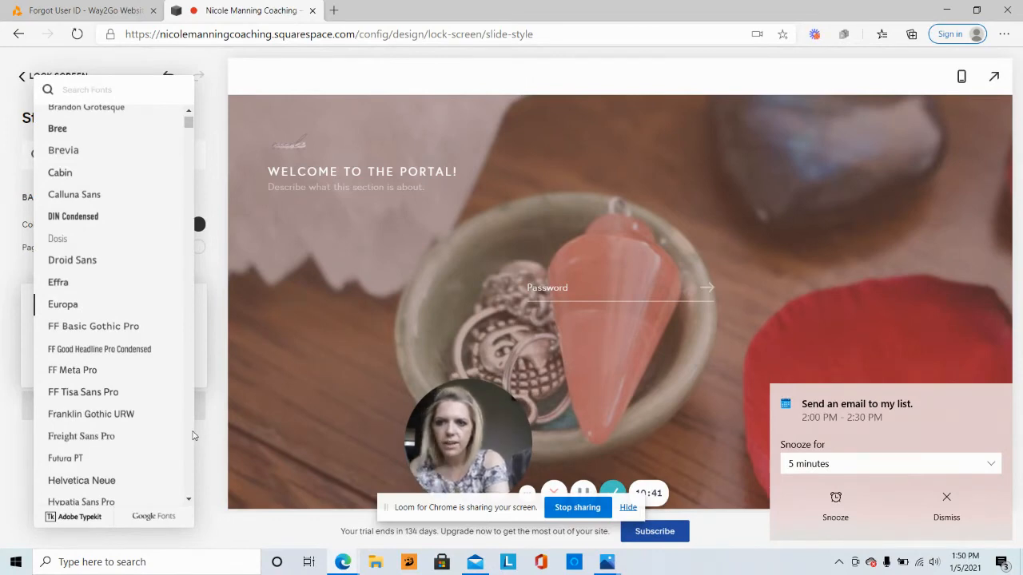
scroll(189, 436, "down", 4)
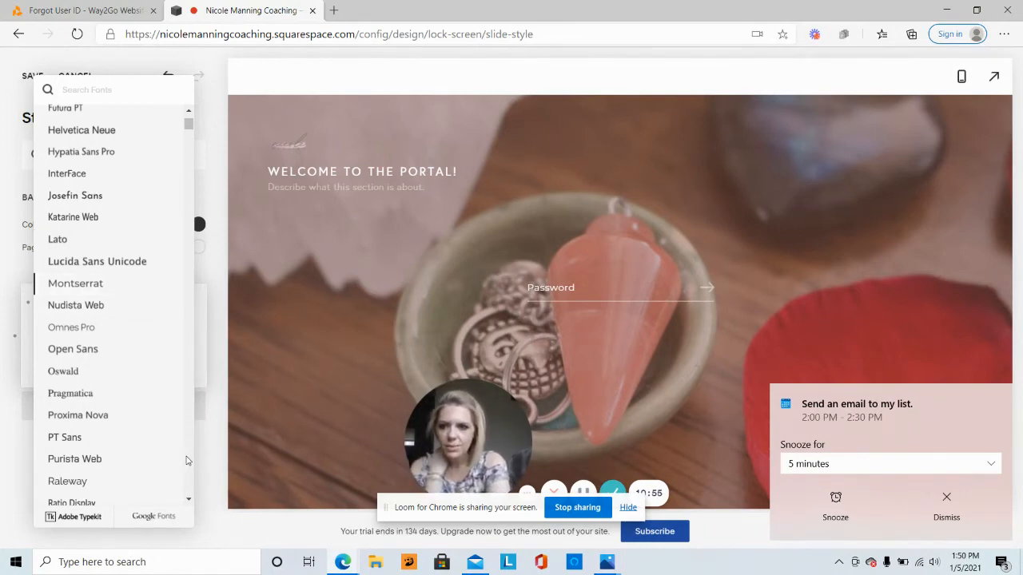
scroll(186, 461, "down", 4)
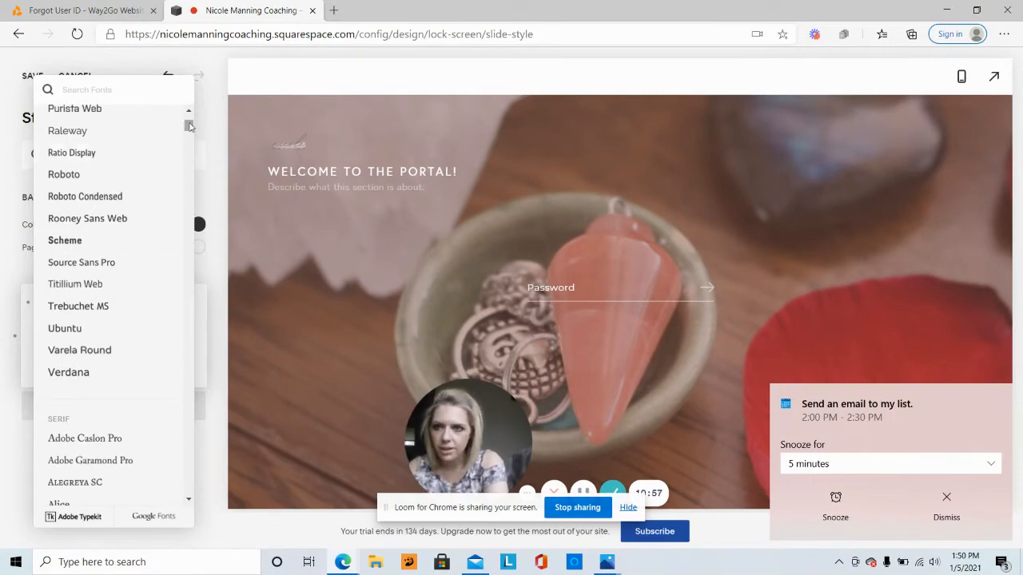
left_click_drag(189, 125, 232, 477)
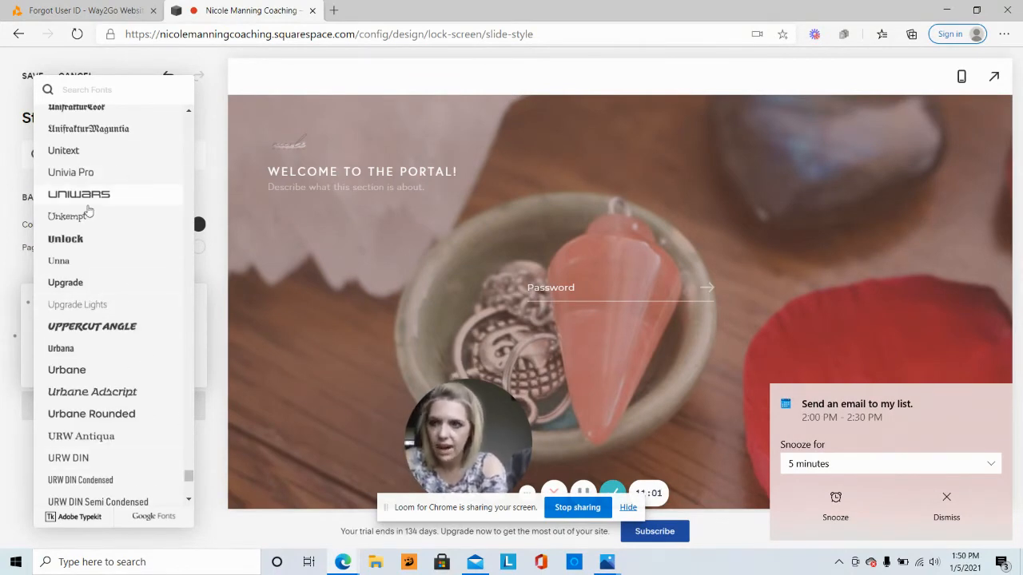
left_click(84, 458)
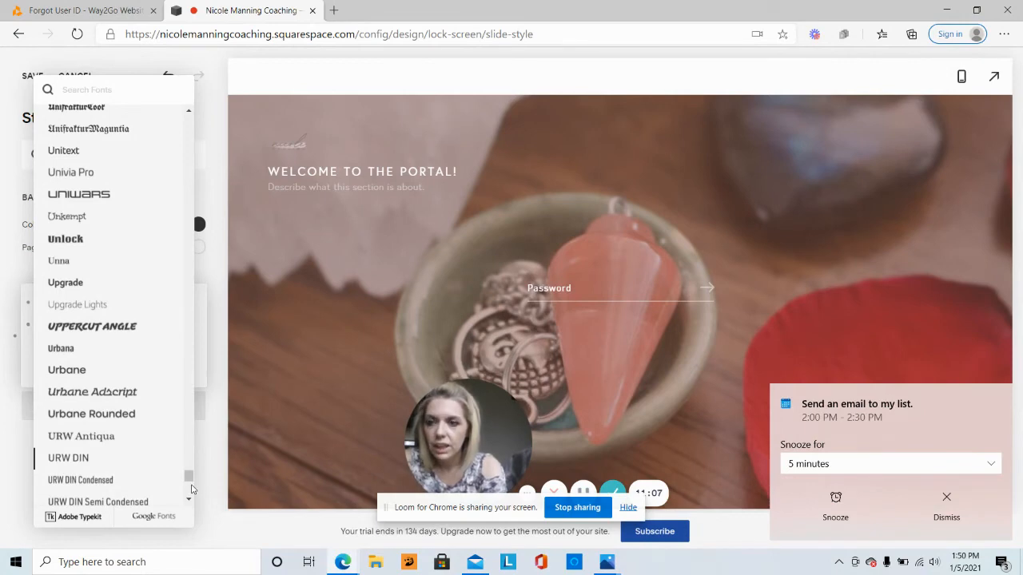
Step: Try P22 FLW Terracotta and P22 Arts and Crafts Hunter as the password font
scroll(192, 489, "down", 5)
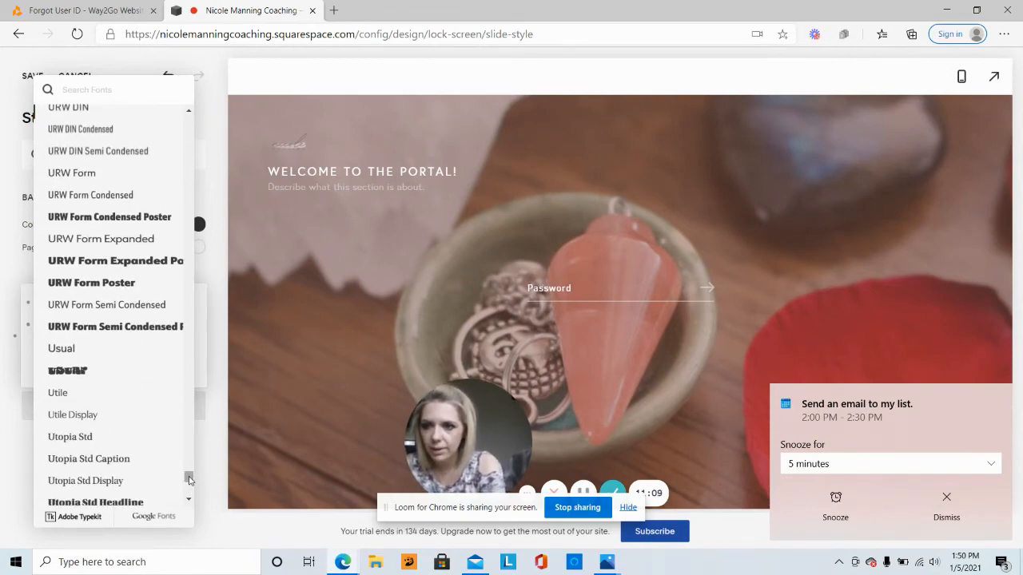
left_click_drag(190, 486, 189, 390)
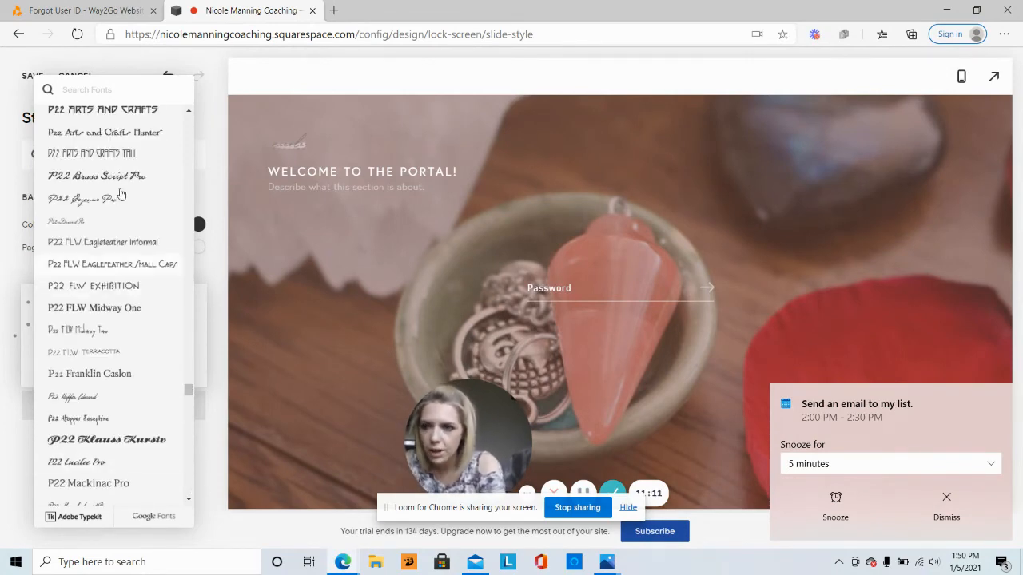
left_click(92, 362)
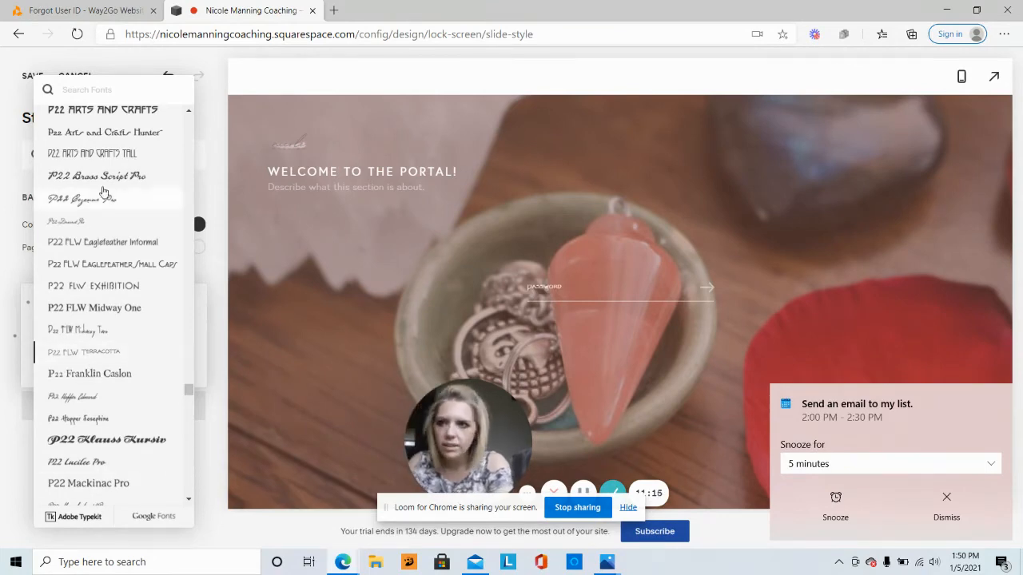
left_click(140, 140)
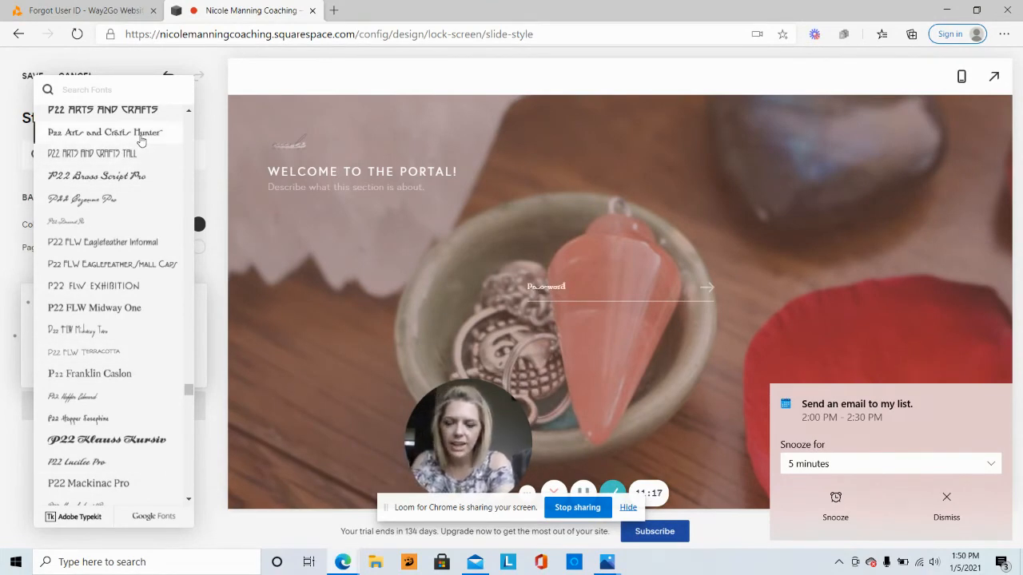
Step: Set the password field's font to the script typeface Liana and close the font options
left_click_drag(189, 396, 185, 331)
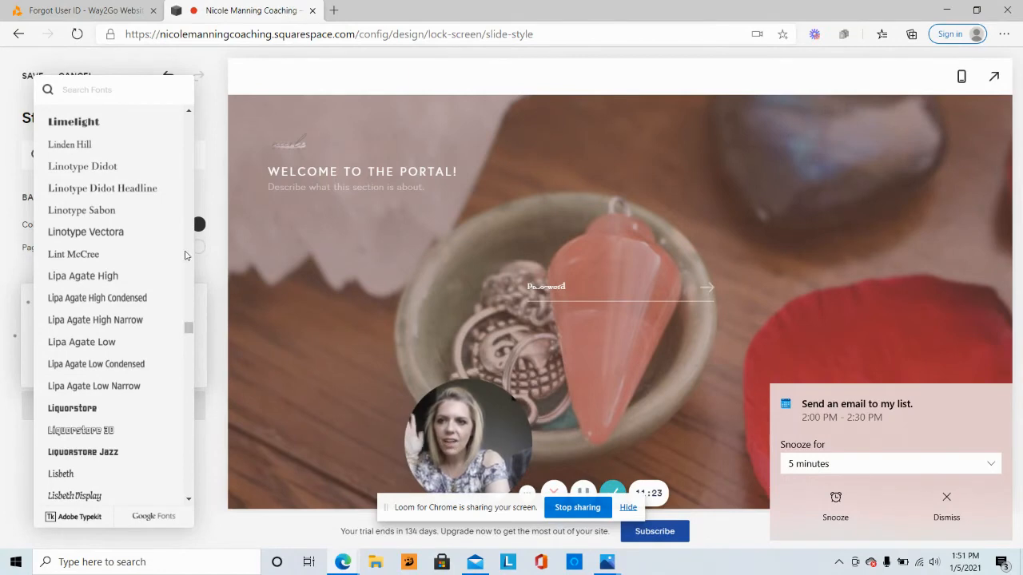
scroll(185, 254, "up", 4)
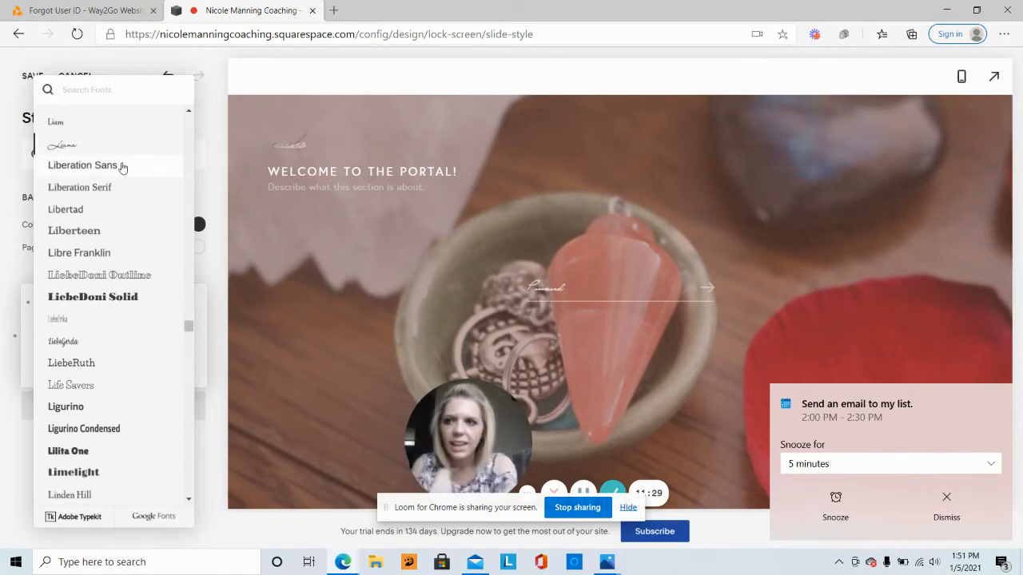
left_click(217, 367)
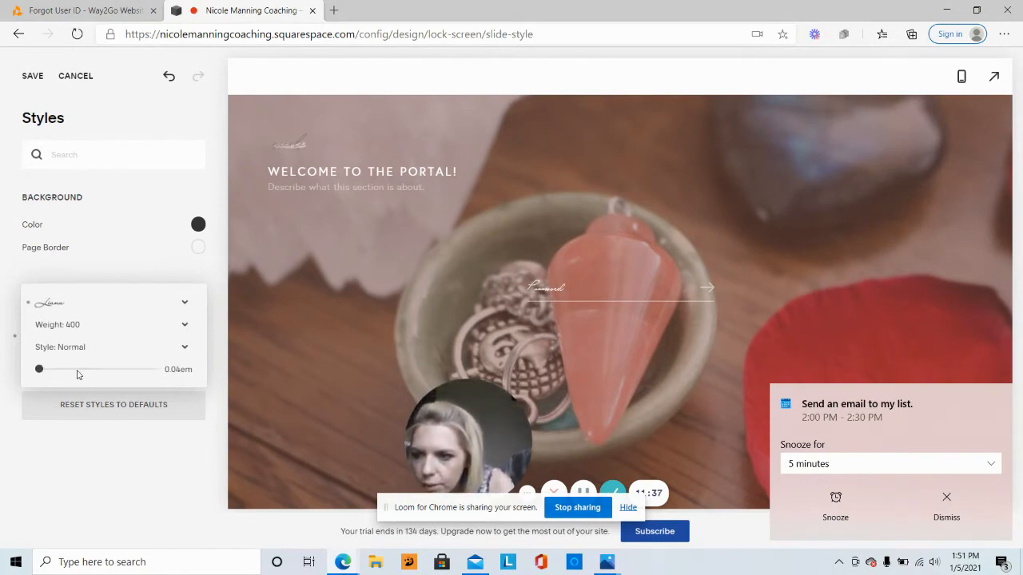
left_click(221, 318)
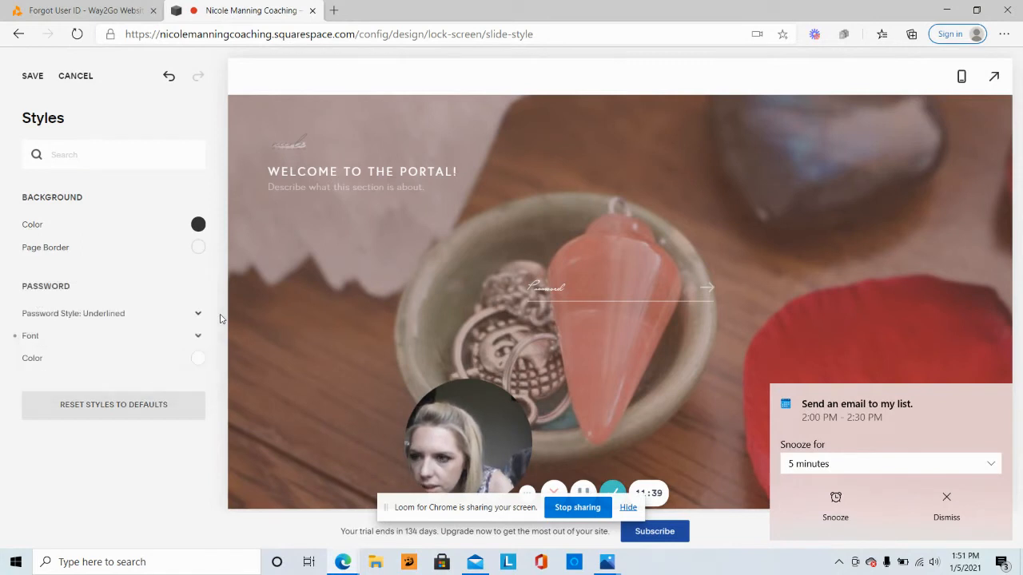
Step: Check the available weights for the password font and leave the font options
left_click(196, 336)
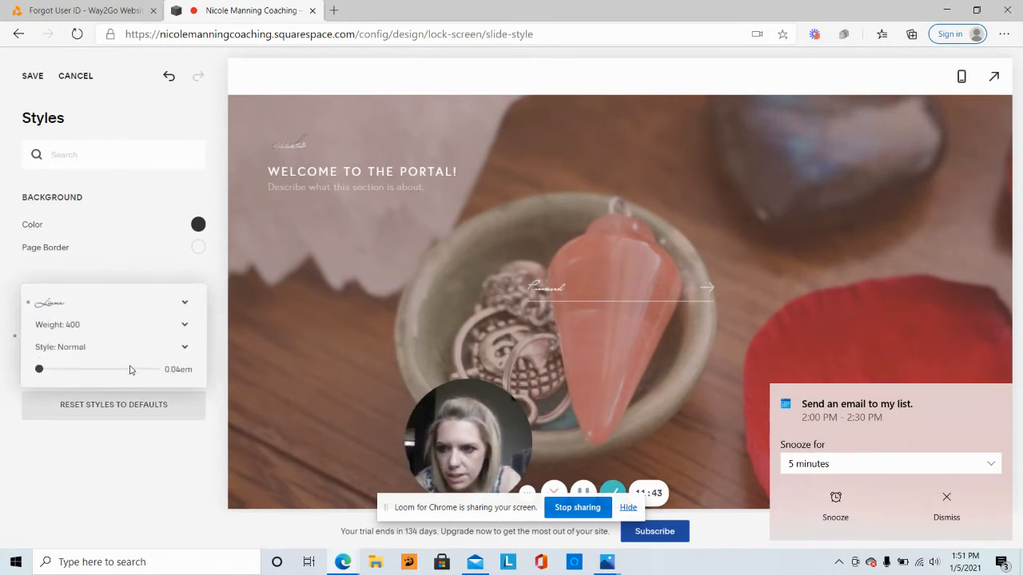
left_click(183, 324)
left_click(214, 310)
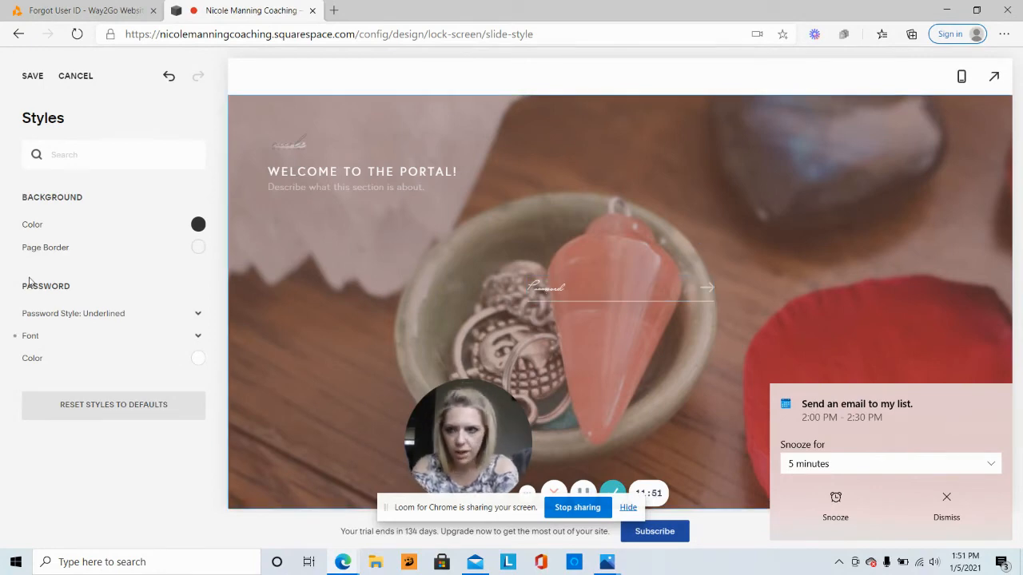
Step: Try Liberation Sans as the font of the lock screen's password field
left_click(113, 344)
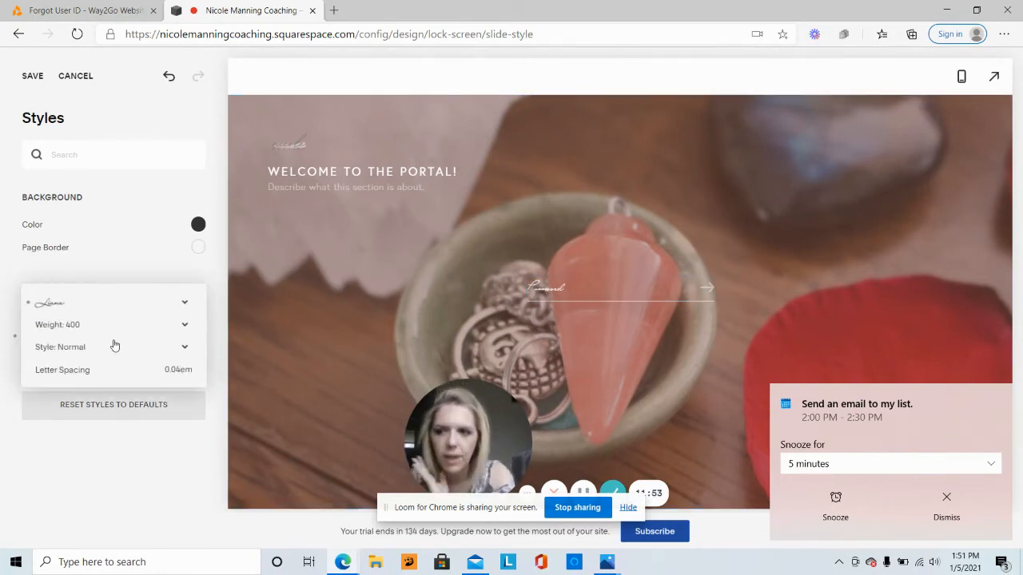
left_click(110, 302)
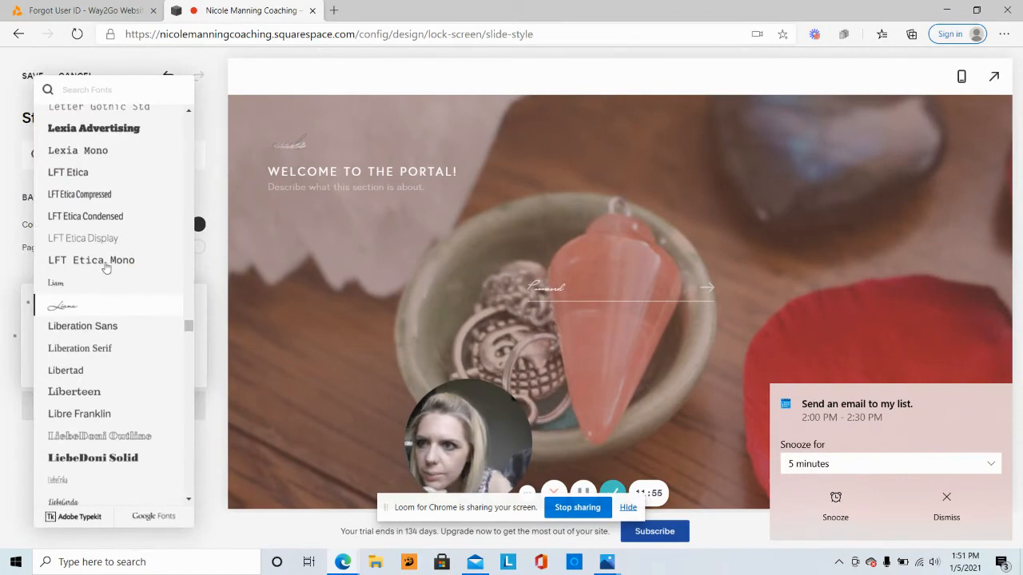
left_click(105, 331)
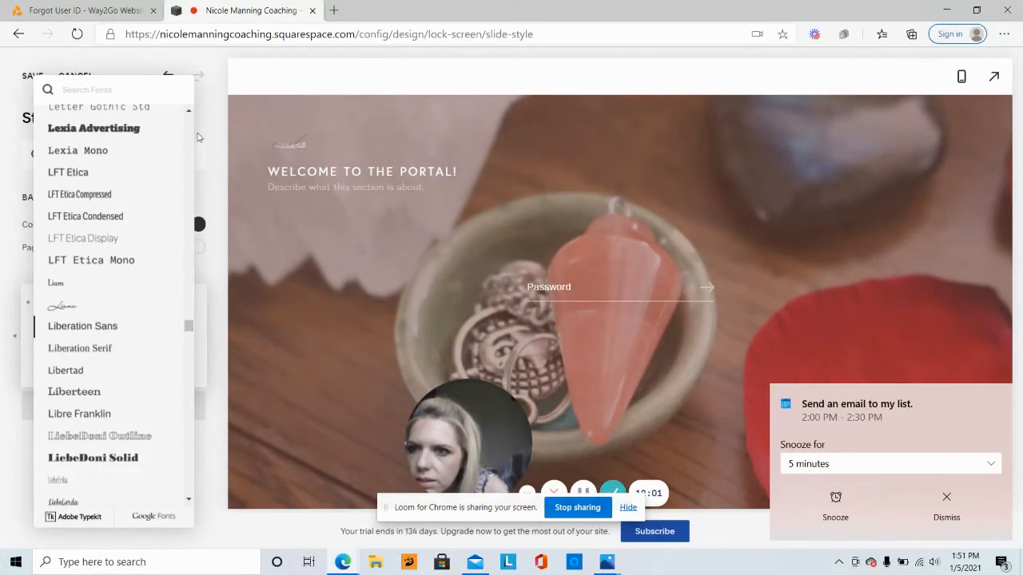
Step: Set the password field's font to Futura PT from the fonts already used on the site
scroll(143, 184, "up", 4)
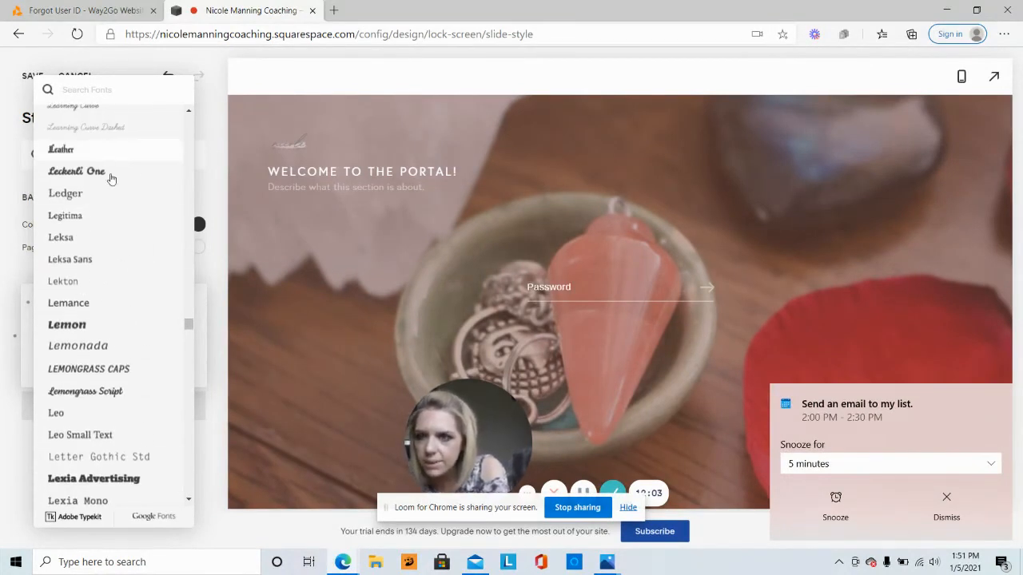
left_click_drag(190, 324, 189, 120)
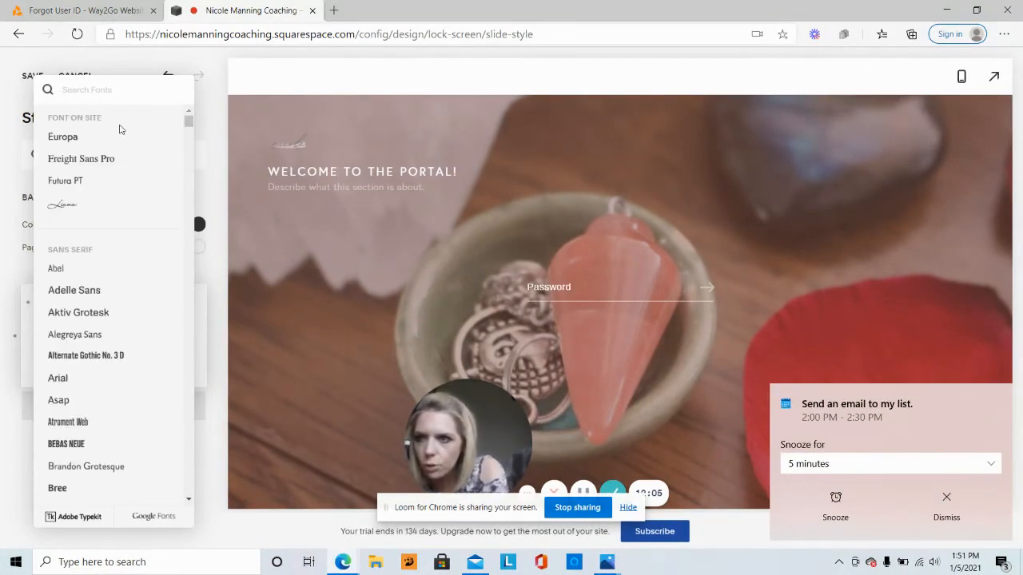
left_click(115, 180)
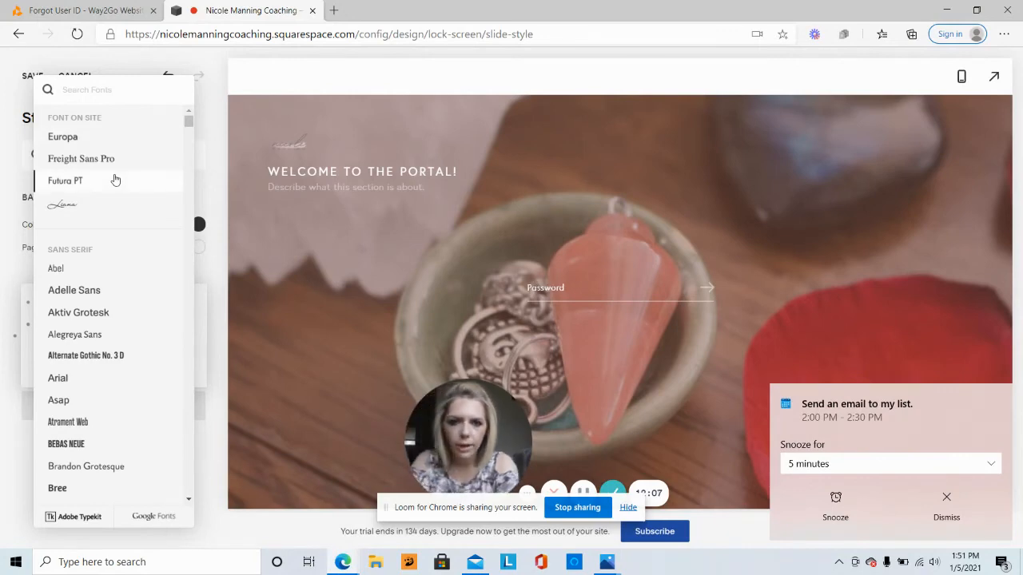
left_click(292, 170)
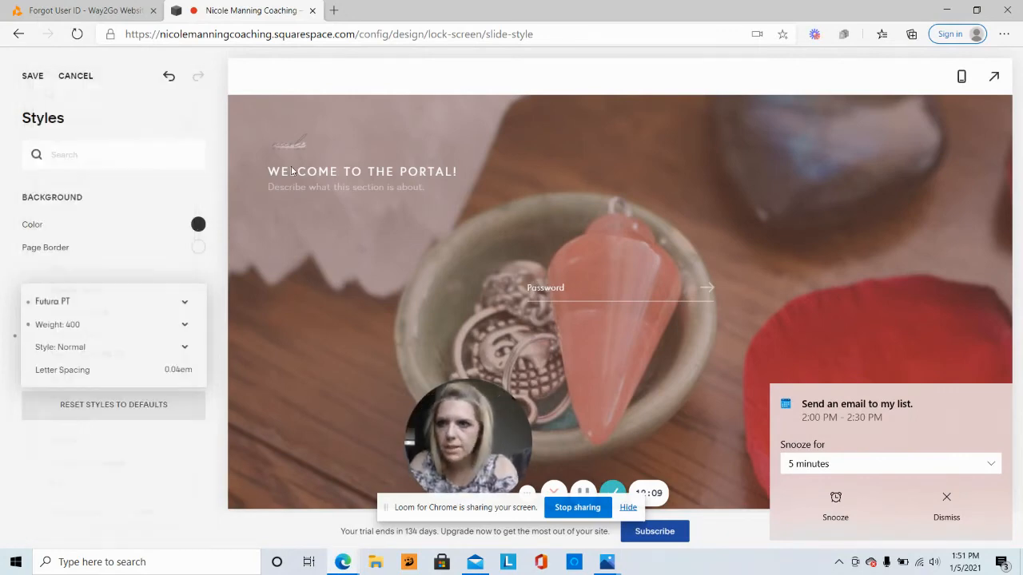
Step: Widen the letter spacing of the password text slightly and save the lock screen styles
mouse_move(85, 376)
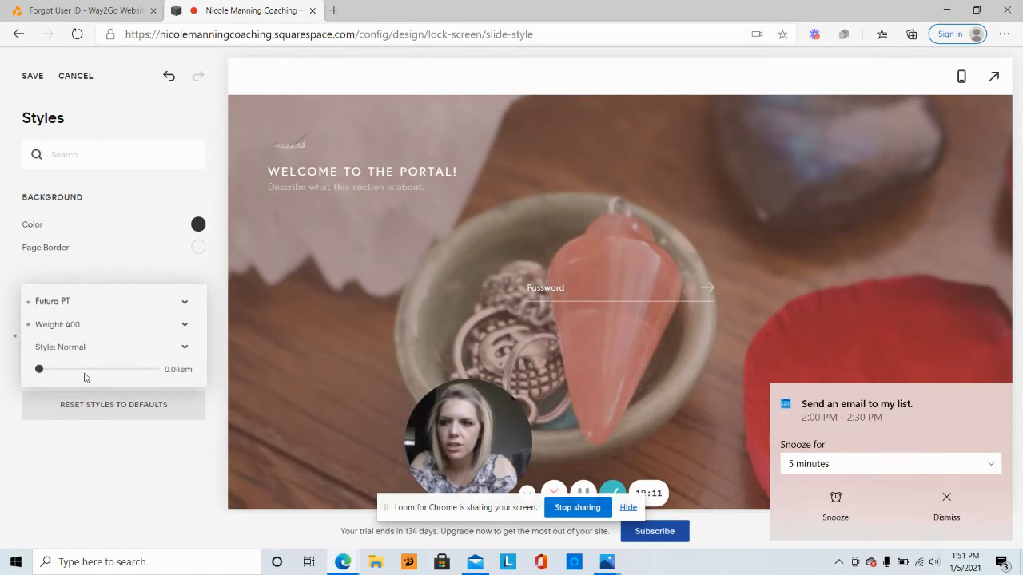
left_click_drag(39, 368, 43, 369)
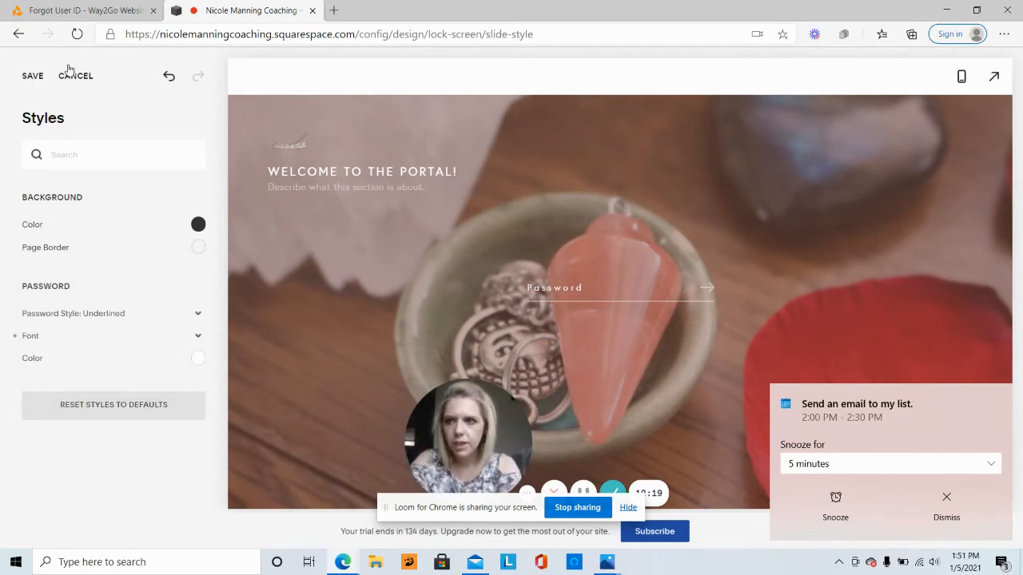
left_click(32, 77)
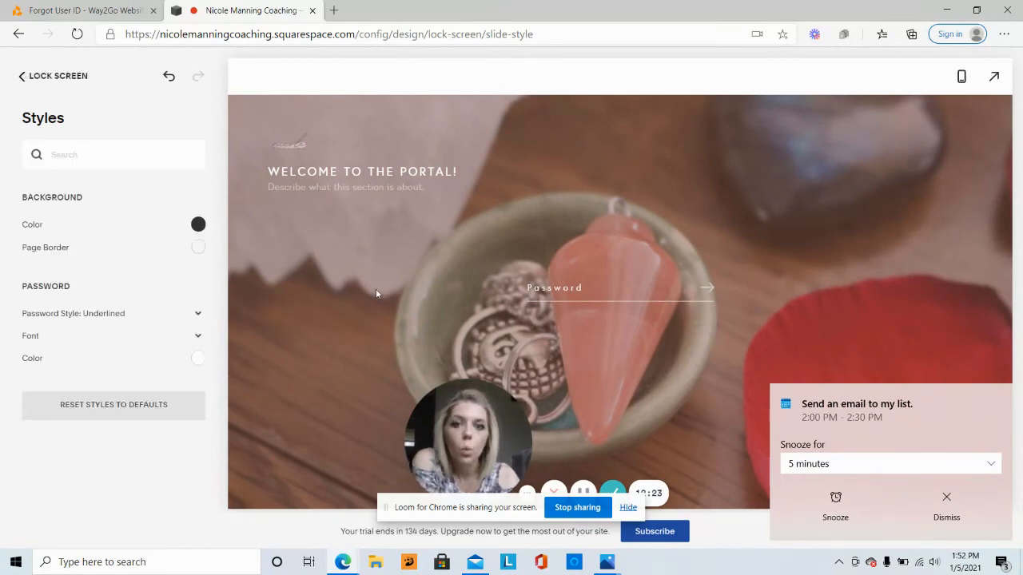
left_click(25, 76)
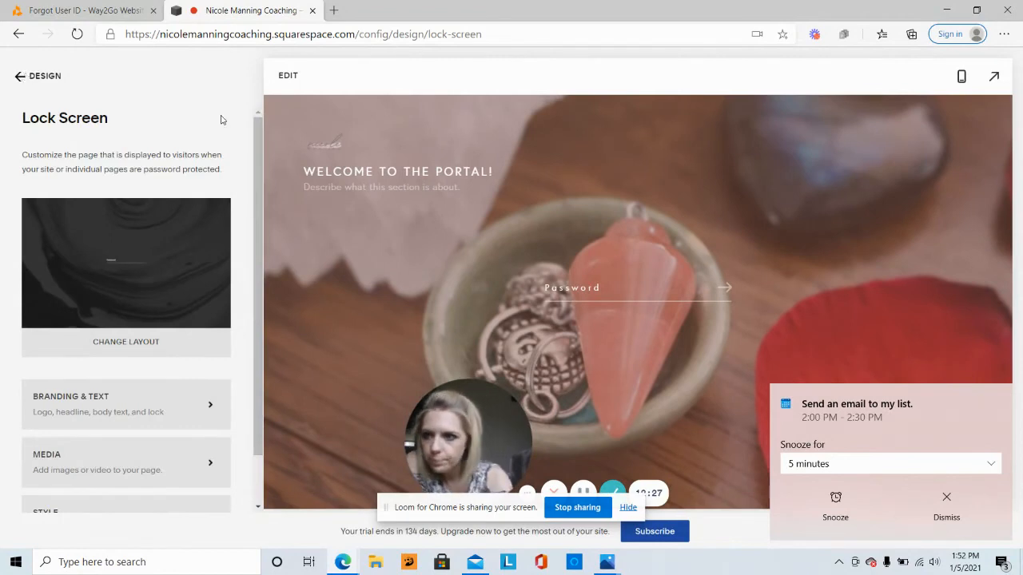
scroll(65, 268, "down", 1)
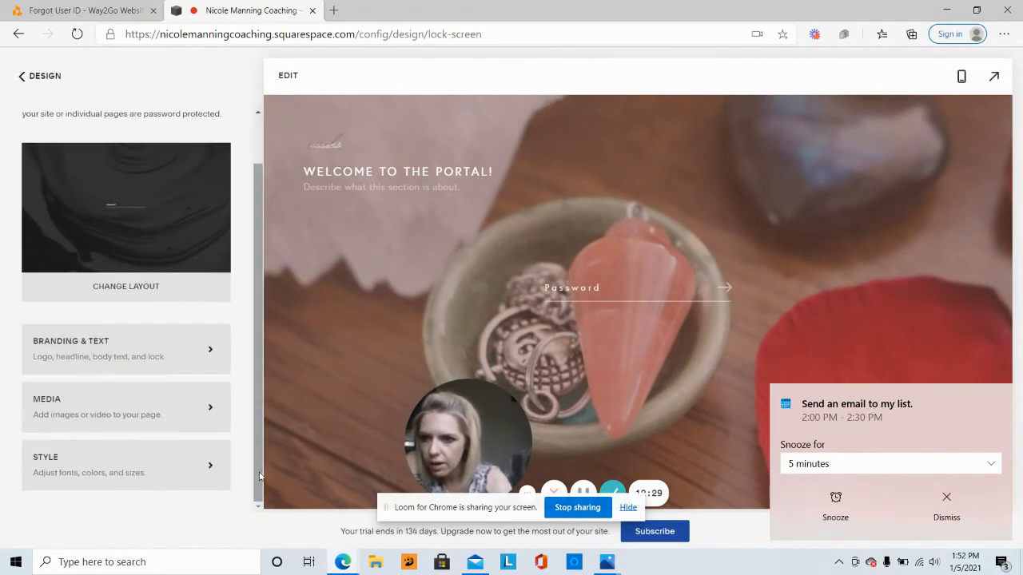
left_click(55, 76)
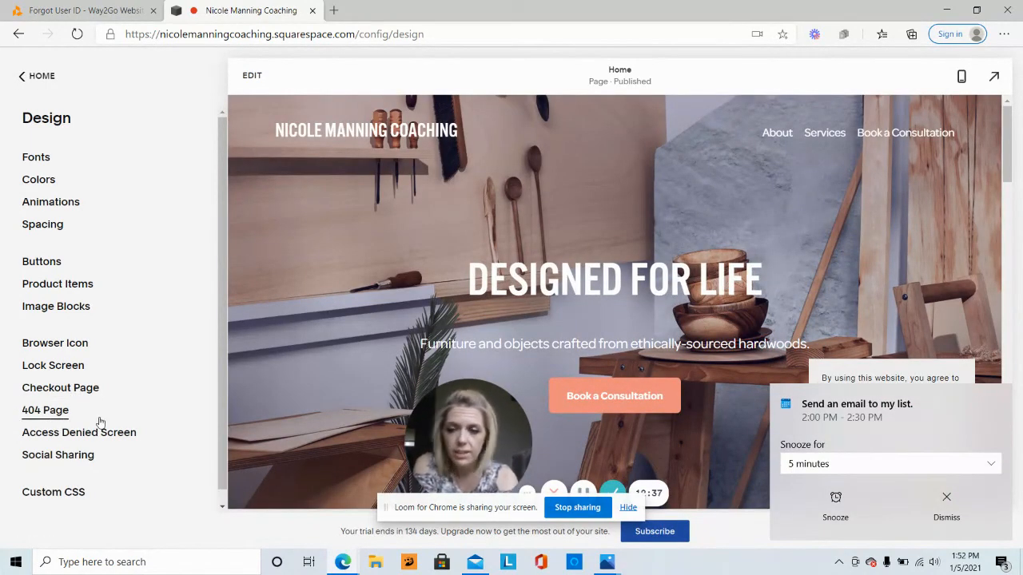
Step: Set the Book a Consultation page as the site's 404 error page and save the change
left_click(35, 412)
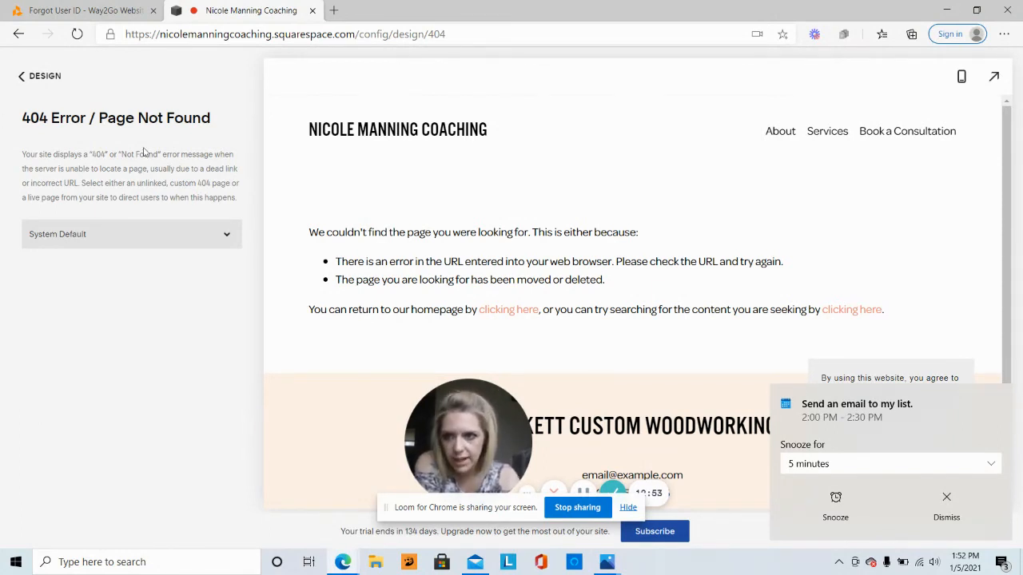
left_click(146, 243)
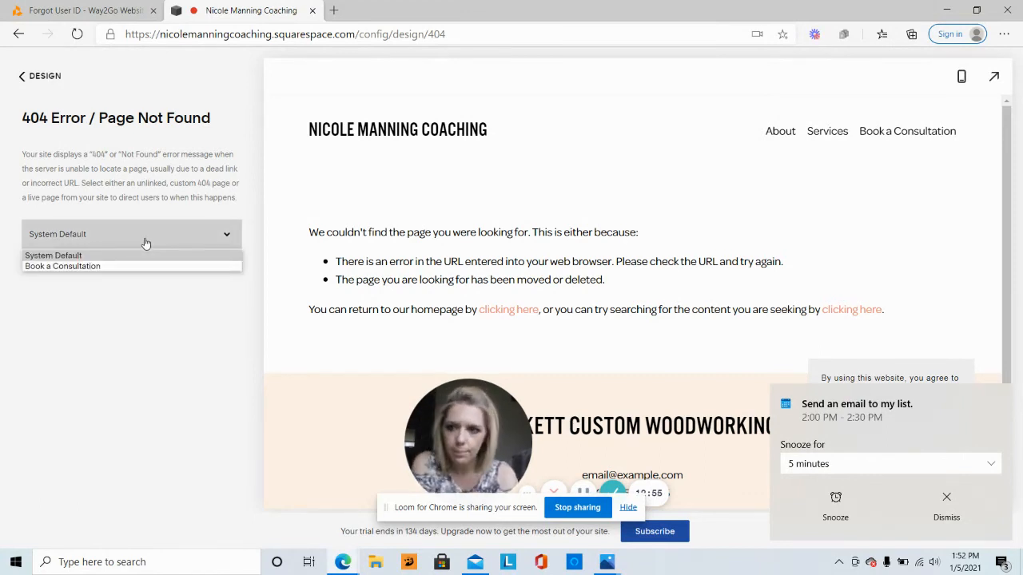
left_click(160, 267)
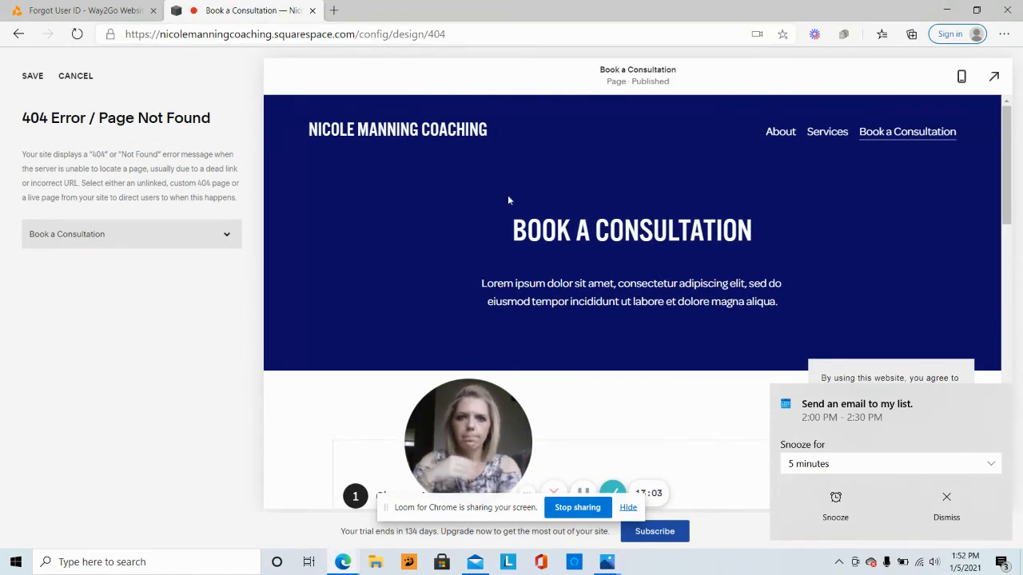
left_click(945, 507)
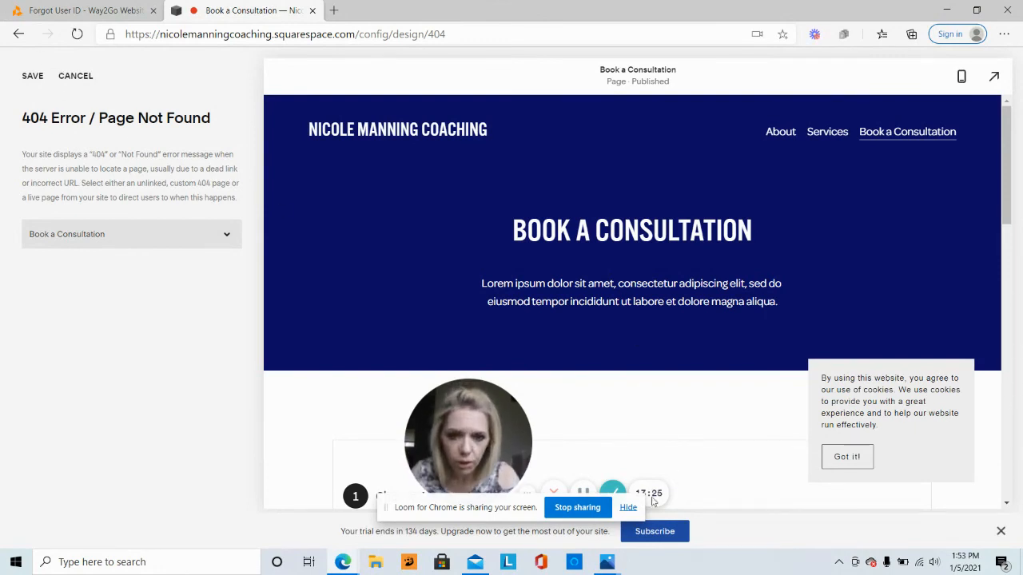
scroll(971, 474, "down", 5)
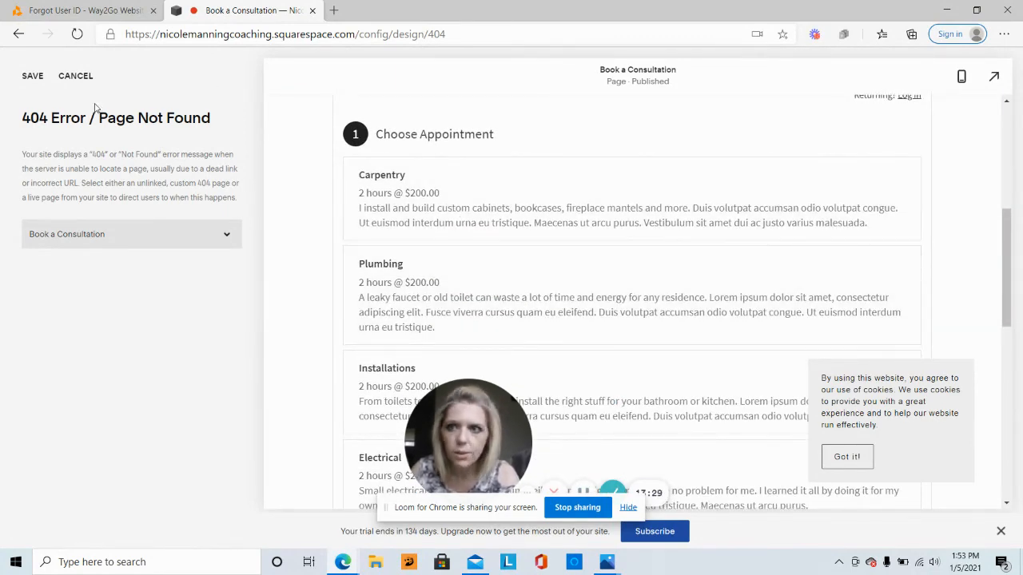
left_click(32, 76)
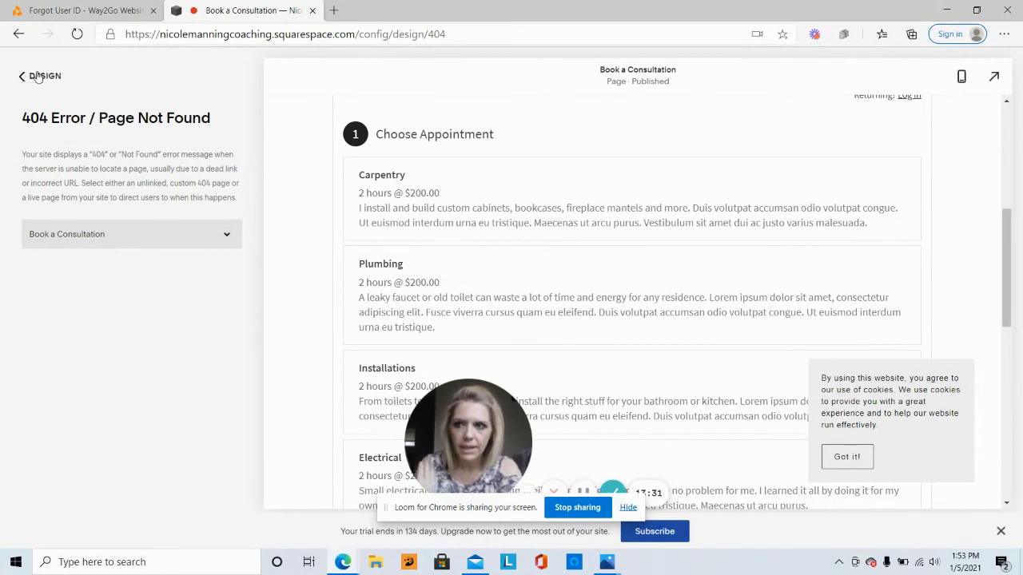
scroll(1007, 297, "up", 5)
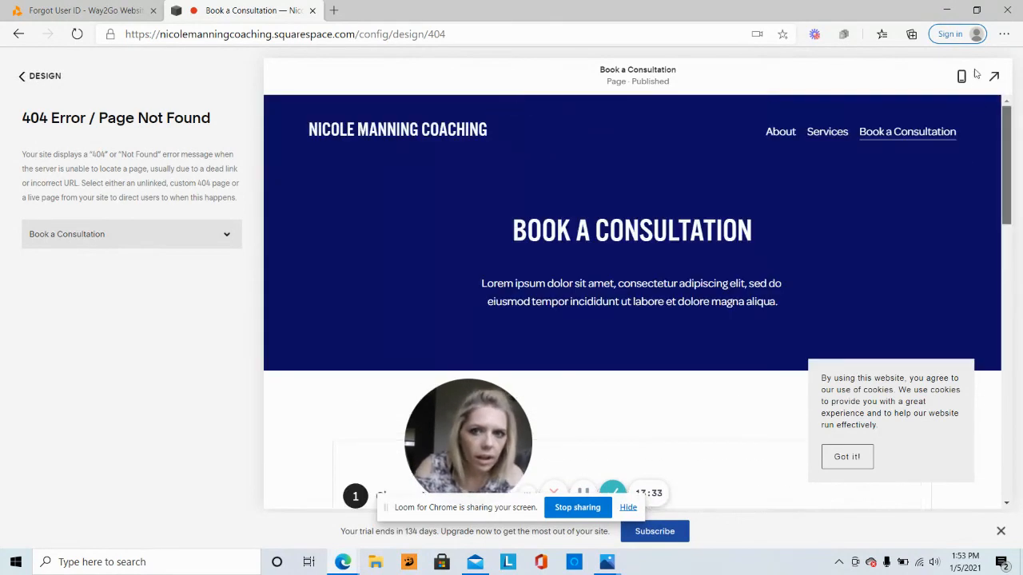
left_click(44, 76)
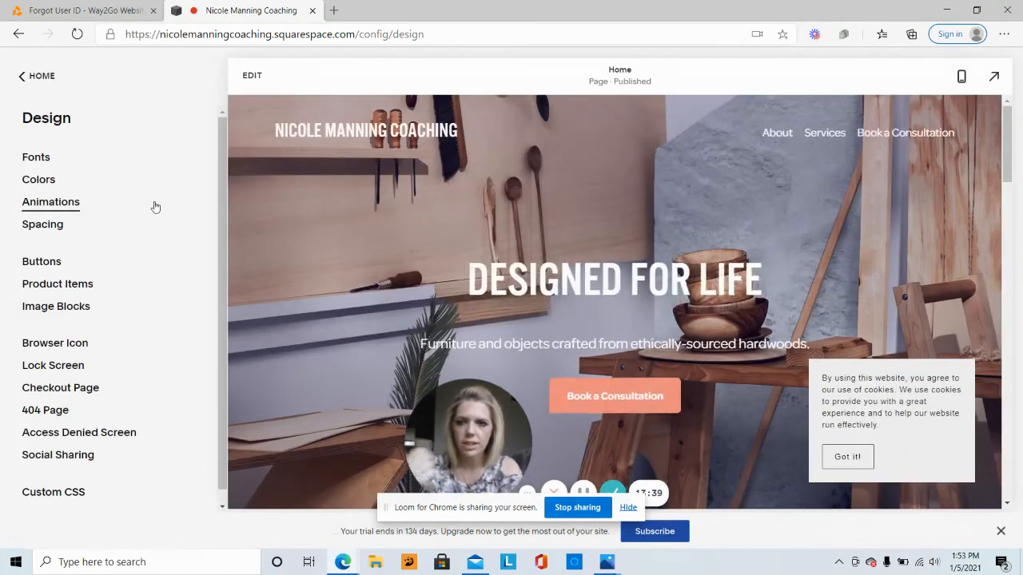
Step: Review the Access Denied Screen and Social Sharing settings, then return to the site's main menu
left_click(69, 433)
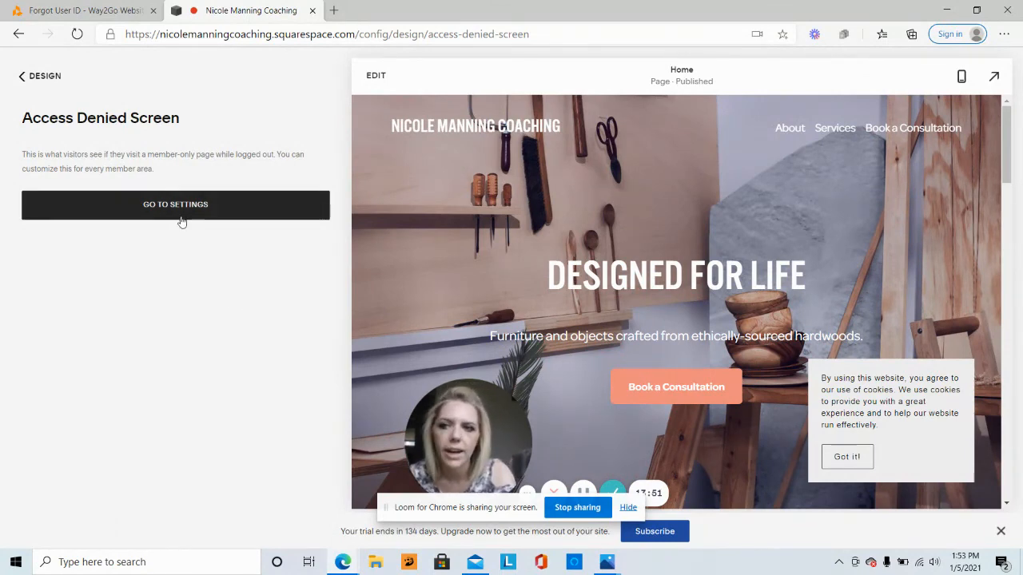
left_click(40, 76)
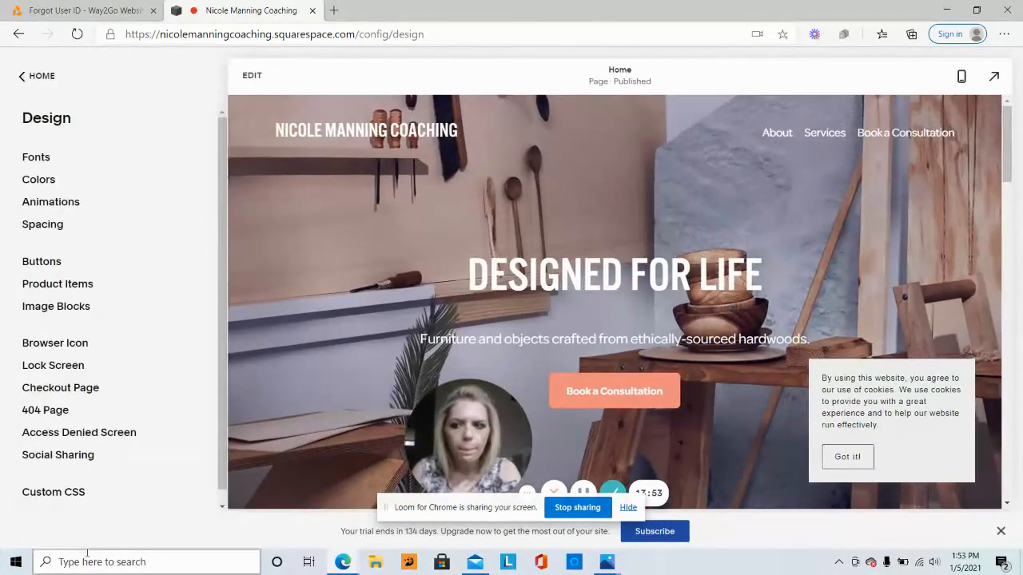
left_click(82, 457)
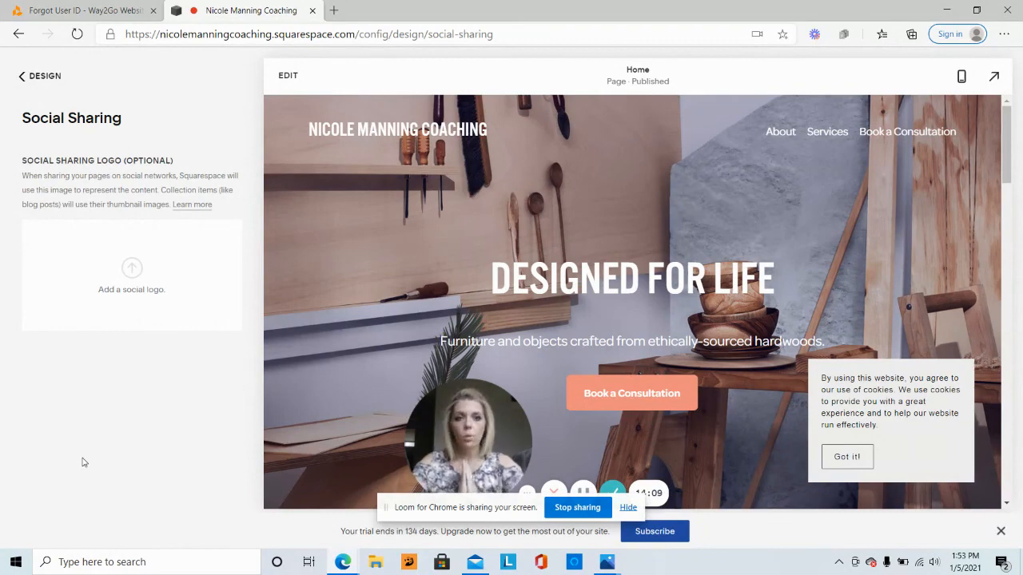
left_click(48, 76)
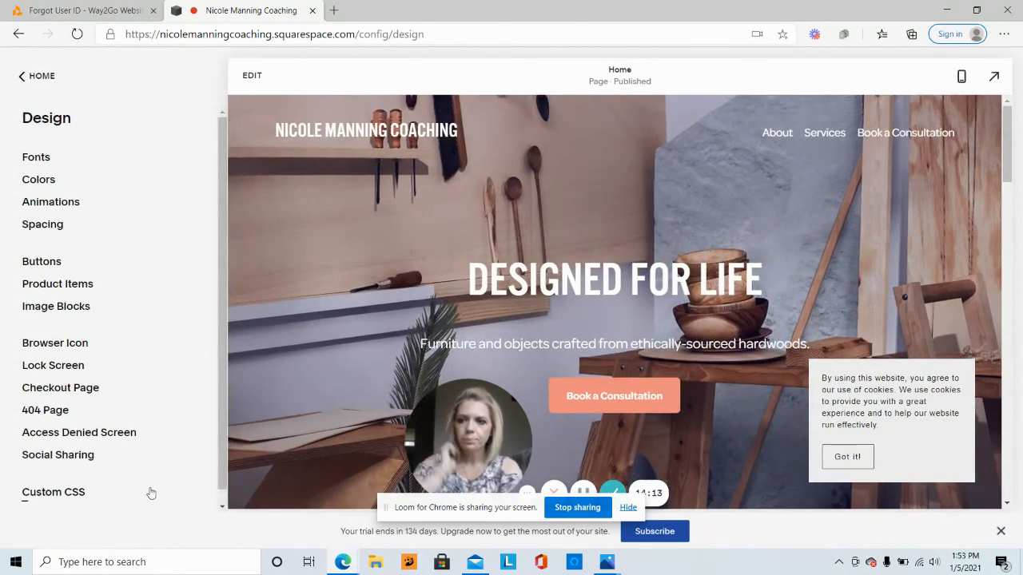
scroll(220, 502, "down", 1)
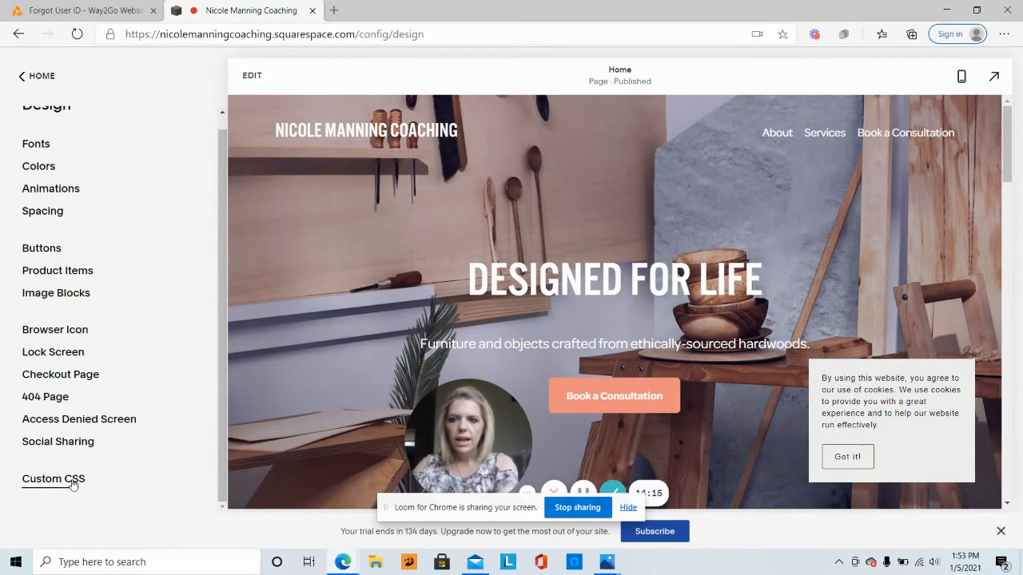
left_click(50, 79)
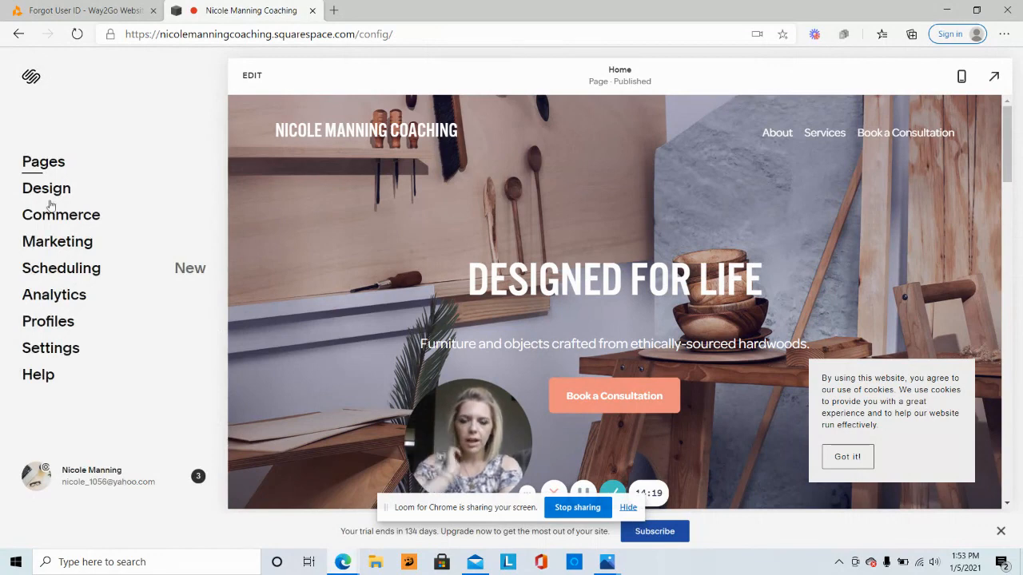